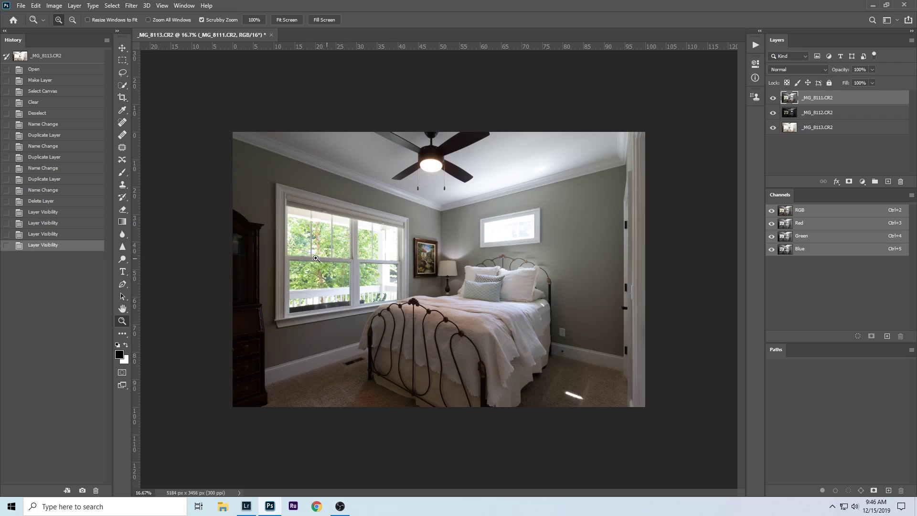
# Move the _MG_8111.CR2 layer below _MG_8112.CR2, and select the _MG_8112.CR2 layer
pyautogui.scroll(2, 276, 240)
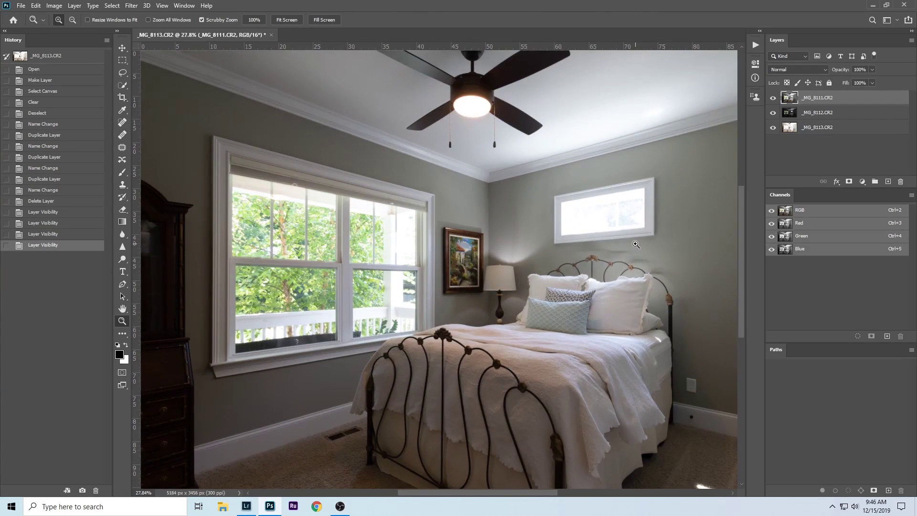
pyautogui.moveTo(636, 244); pyautogui.dragTo(526, 262)
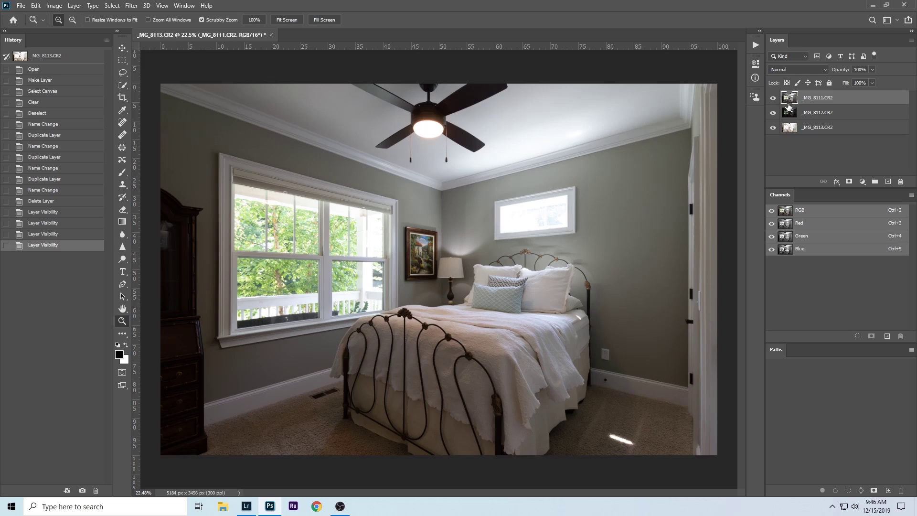
pyautogui.moveTo(791, 99); pyautogui.dragTo(791, 119)
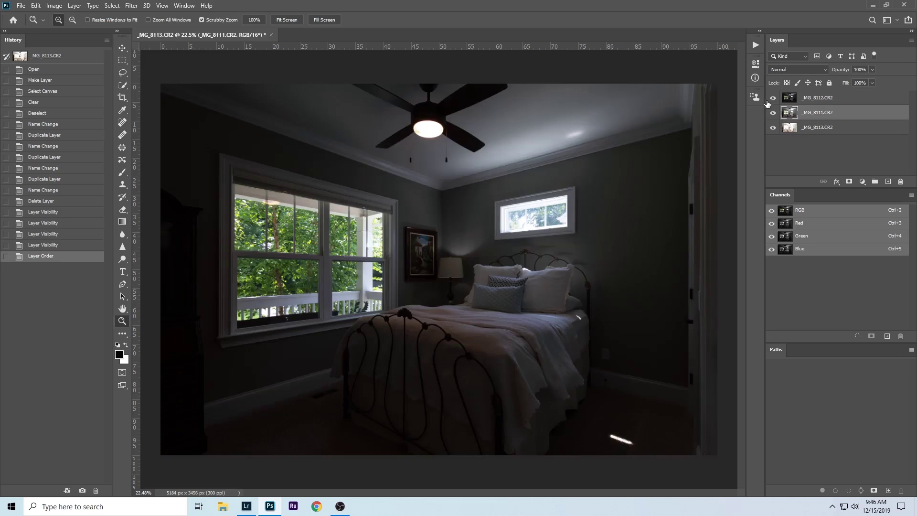
pyautogui.click(792, 99)
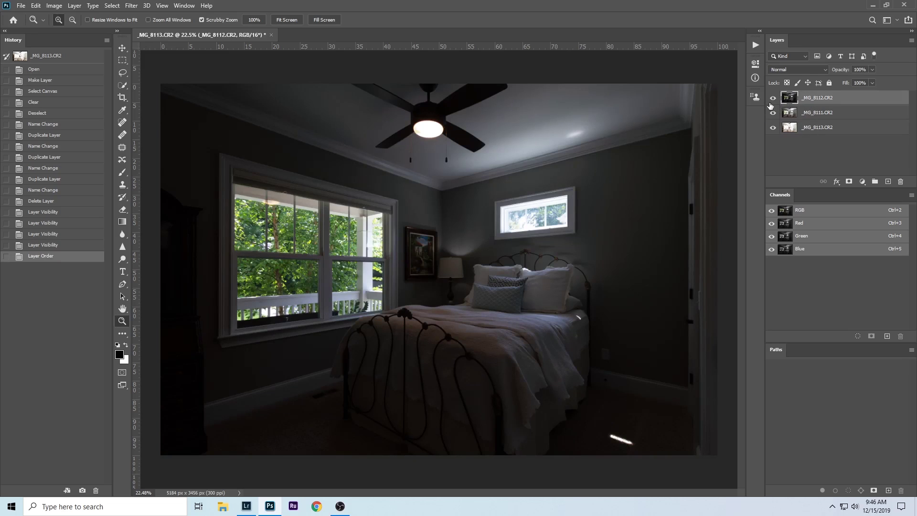
# Compare the three exposures by hiding the upper two layers and showing them again one at a time
pyautogui.click(774, 99)
pyautogui.click(773, 113)
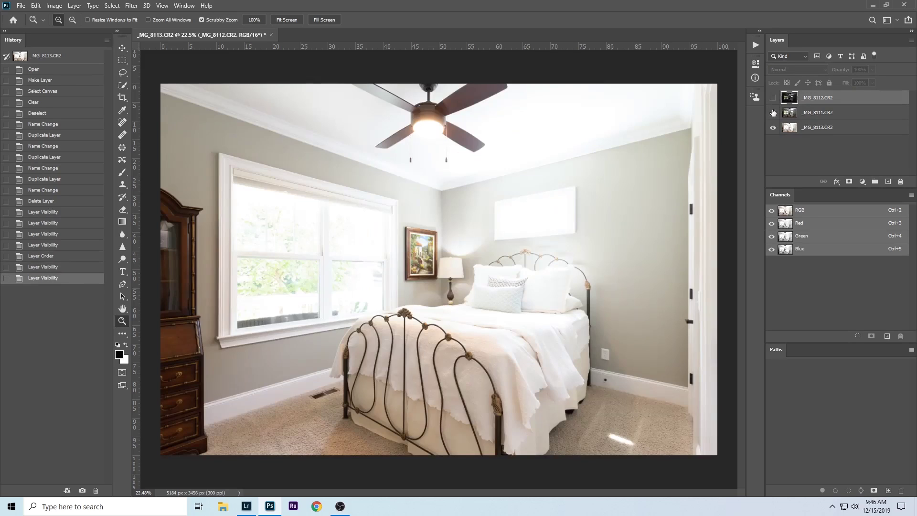
pyautogui.click(806, 129)
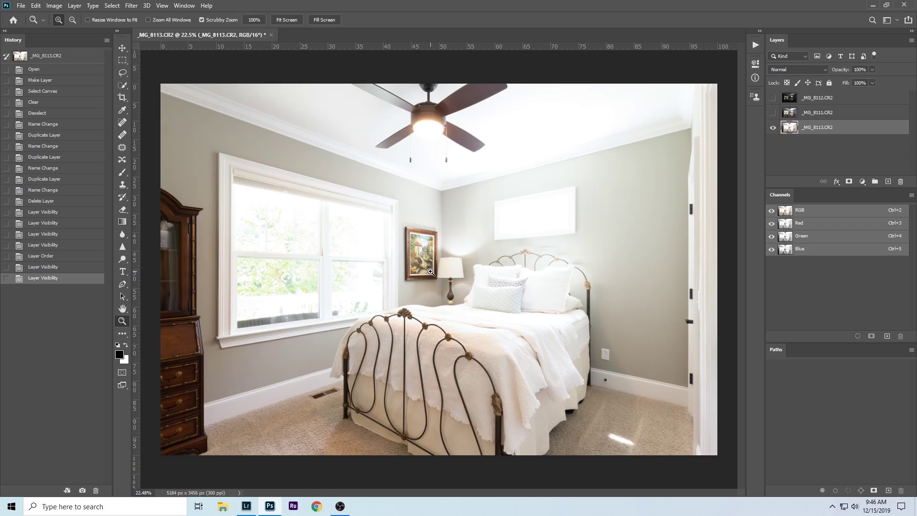
pyautogui.click(773, 113)
pyautogui.click(783, 114)
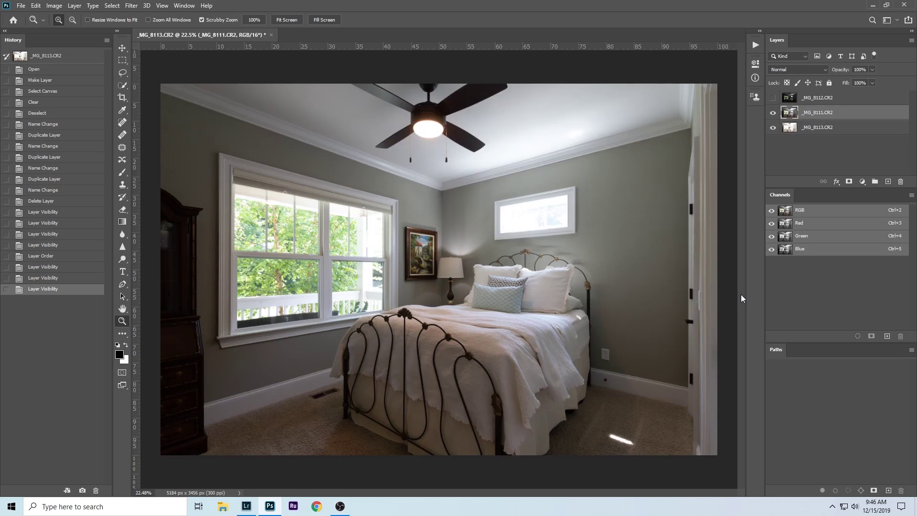
pyautogui.click(773, 101)
pyautogui.click(796, 99)
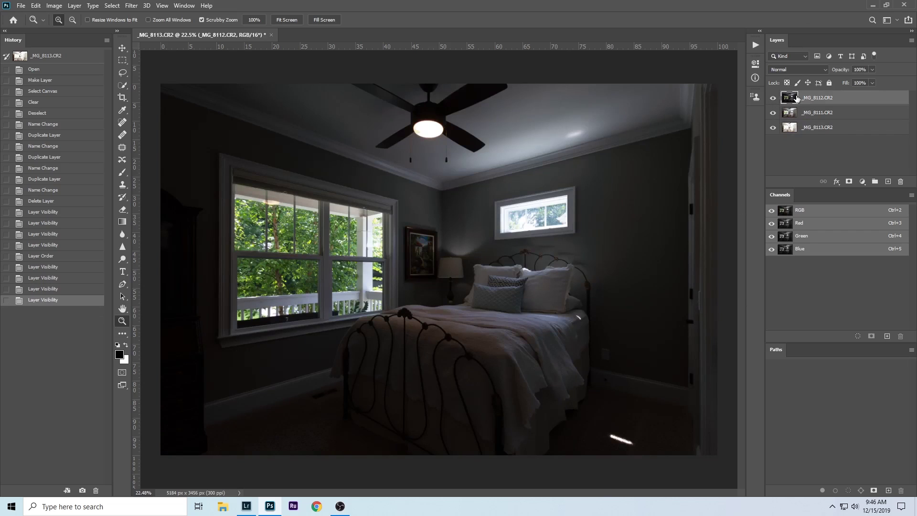
# Hide the _MG_8112.CR2 layer and, with _MG_8111.CR2 selected, load the RGB channel's luminosity as a selection
pyautogui.click(772, 98)
pyautogui.click(802, 114)
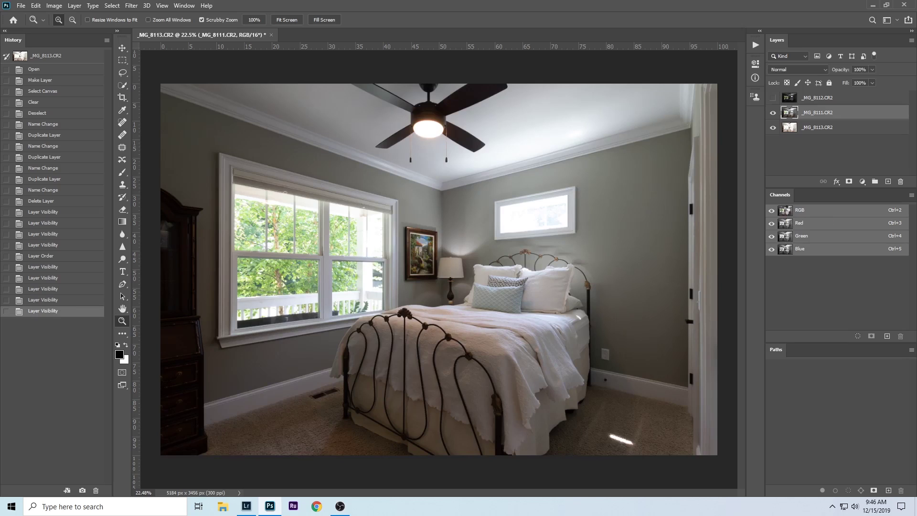
pyautogui.keyDown('ctrl'); pyautogui.click(785, 213); pyautogui.keyUp('ctrl')
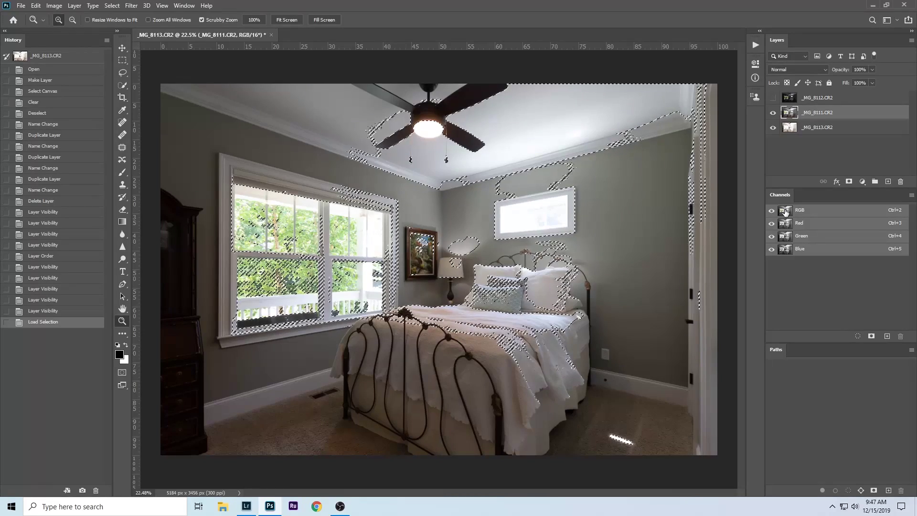
# Feather the selection by 200 pixels and add it as a layer mask to _MG_8111.CR2
pyautogui.hotkey('shift', 'F6')
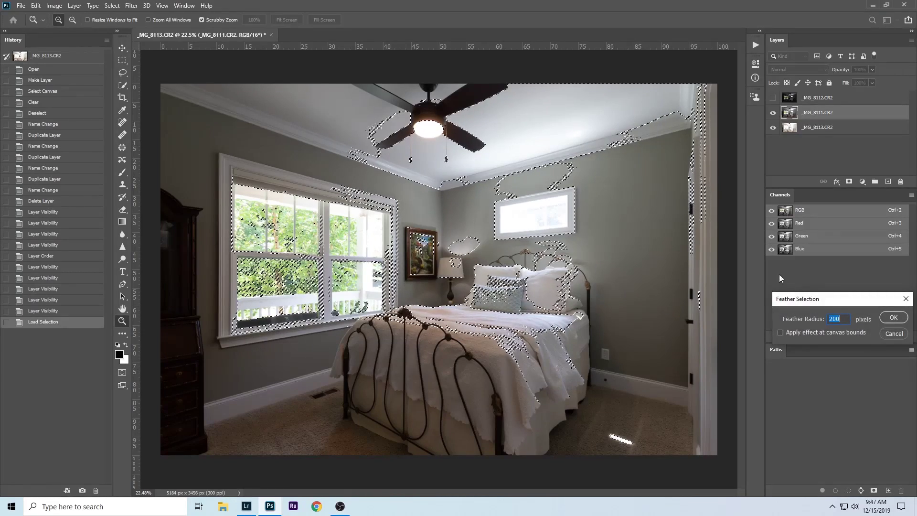
pyautogui.moveTo(856, 300); pyautogui.dragTo(480, 226)
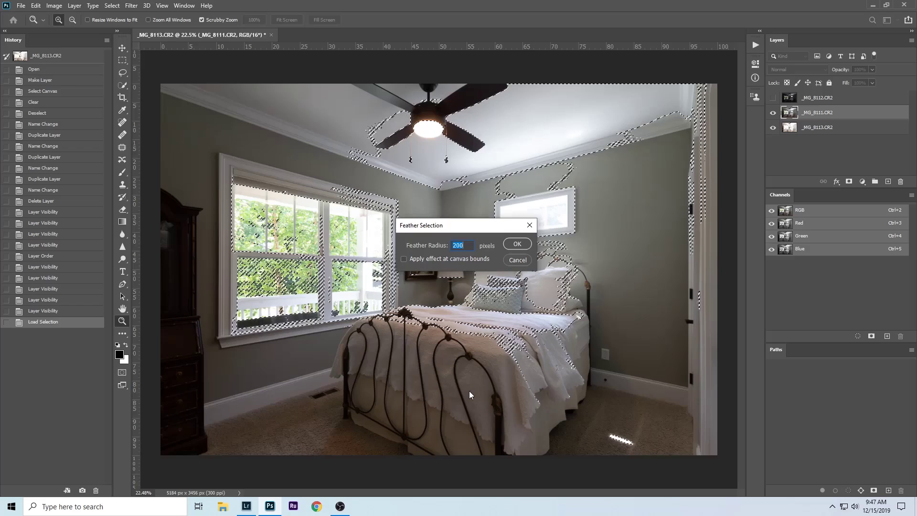
pyautogui.press('Return')
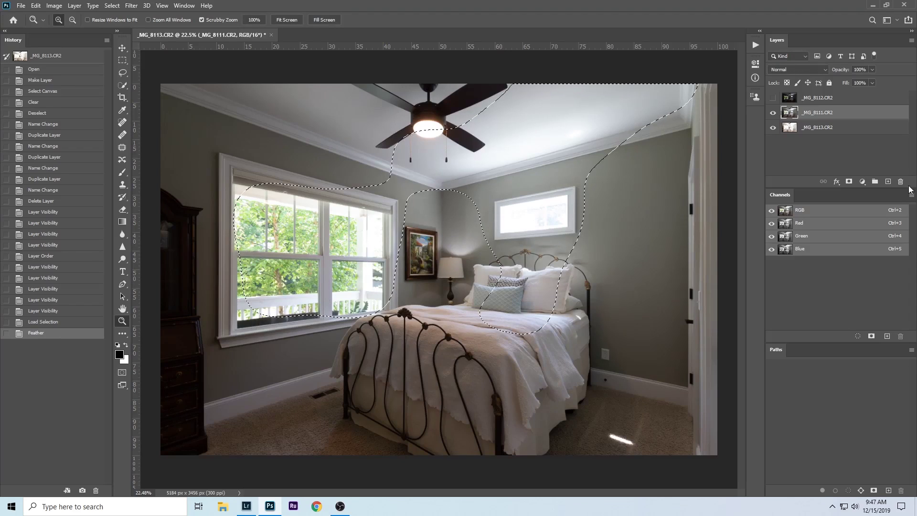
pyautogui.click(849, 181)
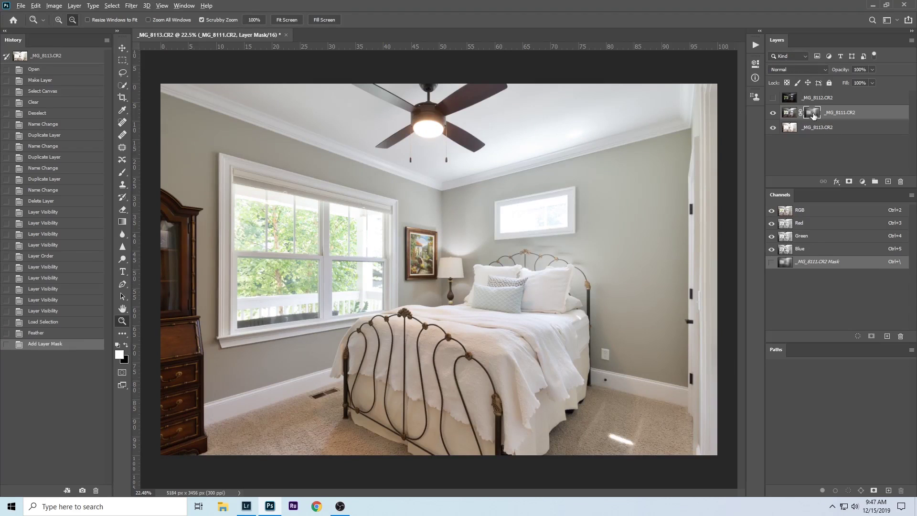
# Examine the _MG_8111.CR2 layer mask on its own and return to the blended image
pyautogui.keyDown('alt'); pyautogui.click(813, 114); pyautogui.keyUp('alt')
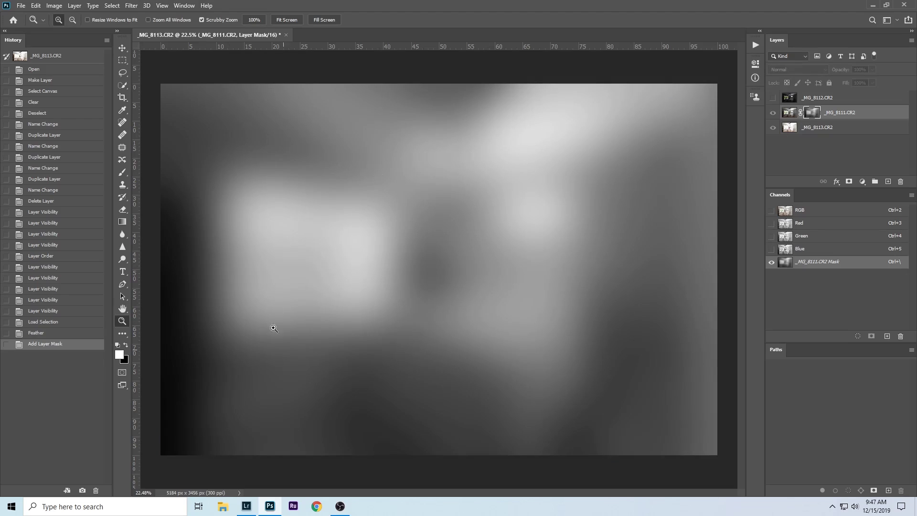
pyautogui.click(785, 215)
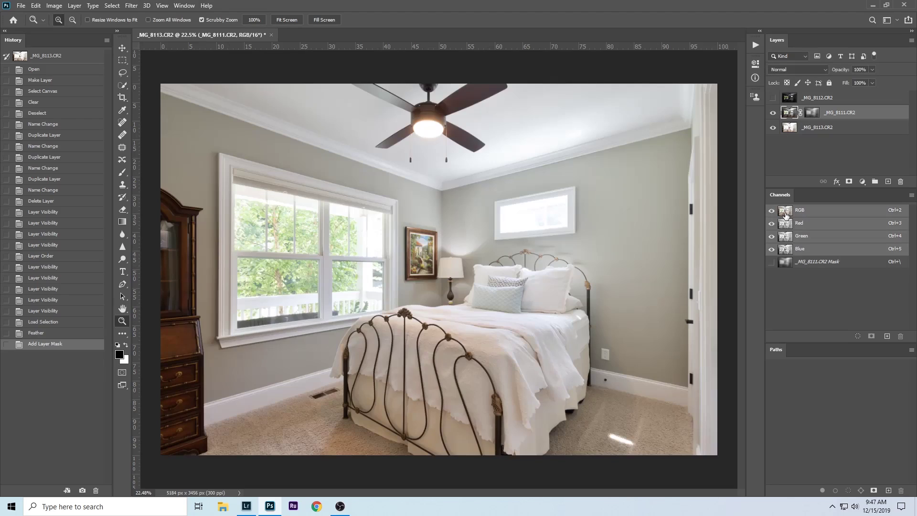
pyautogui.keyDown('alt'); pyautogui.click(813, 115); pyautogui.keyUp('alt')
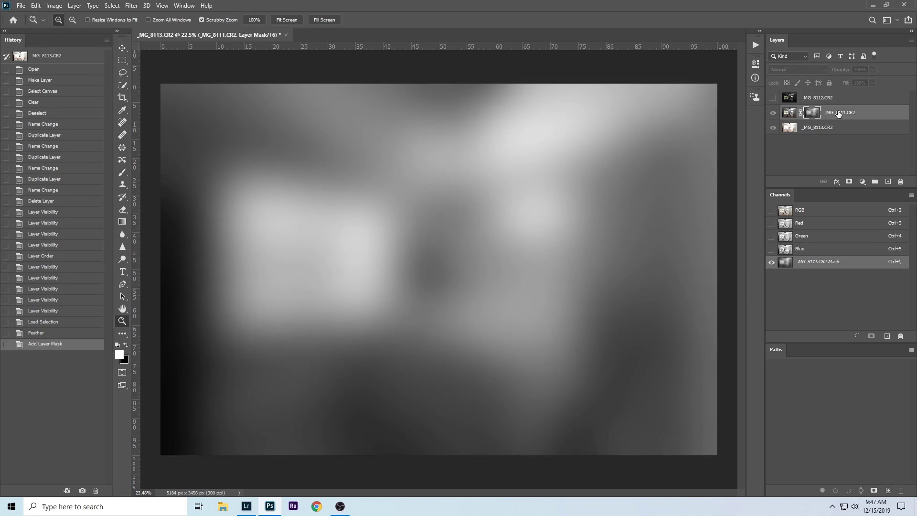
pyautogui.keyDown('alt'); pyautogui.click(813, 115); pyautogui.keyUp('alt')
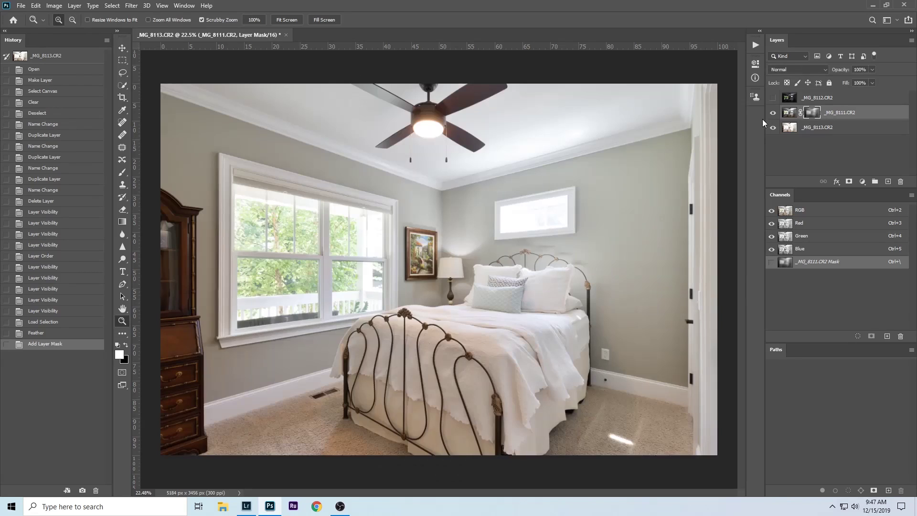
# Compare the blended image with and without the masked _MG_8111.CR2 layer, leaving the layer visible
pyautogui.click(769, 114)
pyautogui.click(770, 114)
pyautogui.click(770, 114)
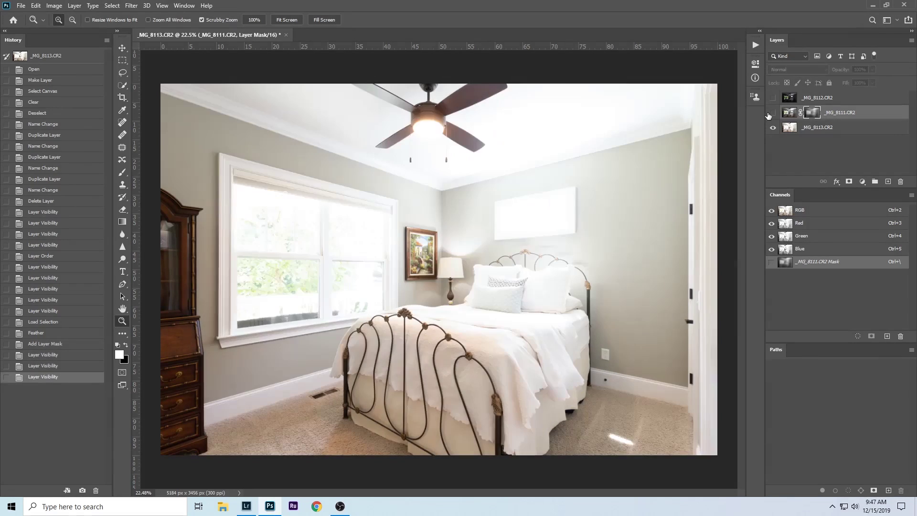
pyautogui.click(770, 114)
pyautogui.click(769, 114)
pyautogui.click(768, 114)
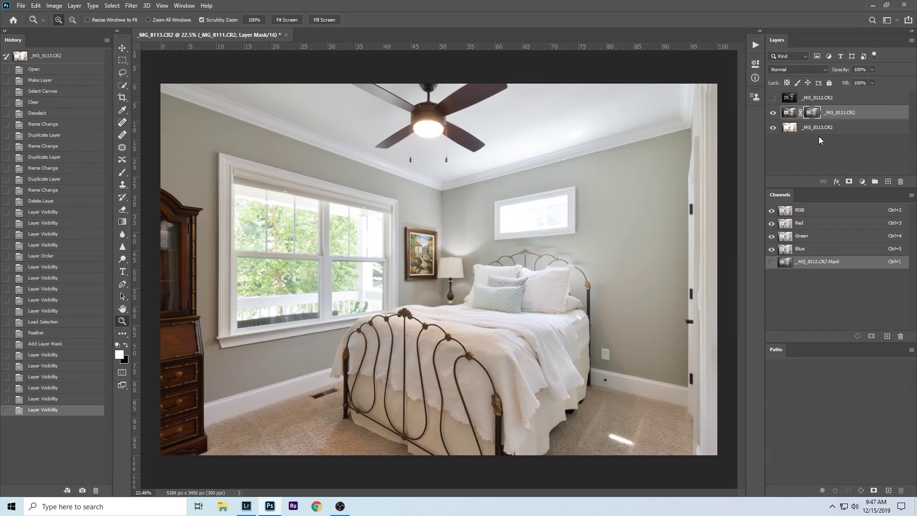
# Show and select the _MG_8112.CR2 layer, and check the Pen tool's path options at the large window
pyautogui.click(773, 98)
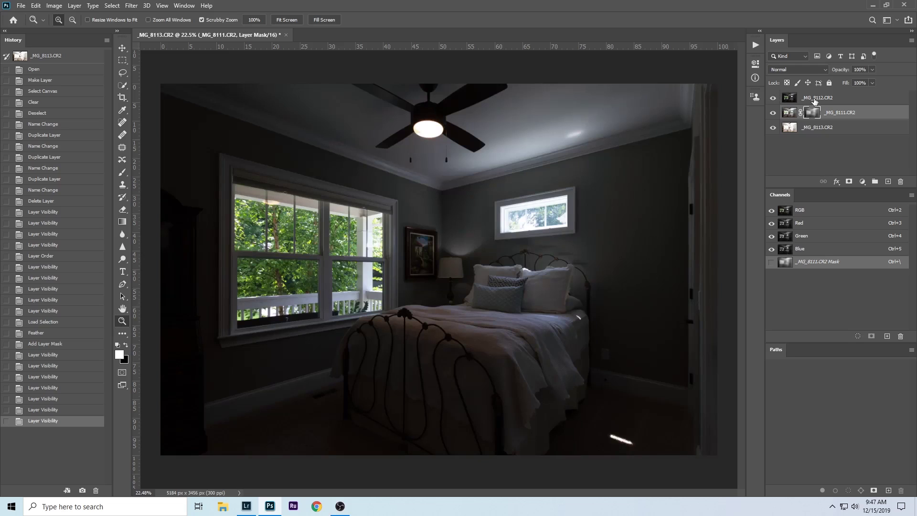
pyautogui.click(818, 97)
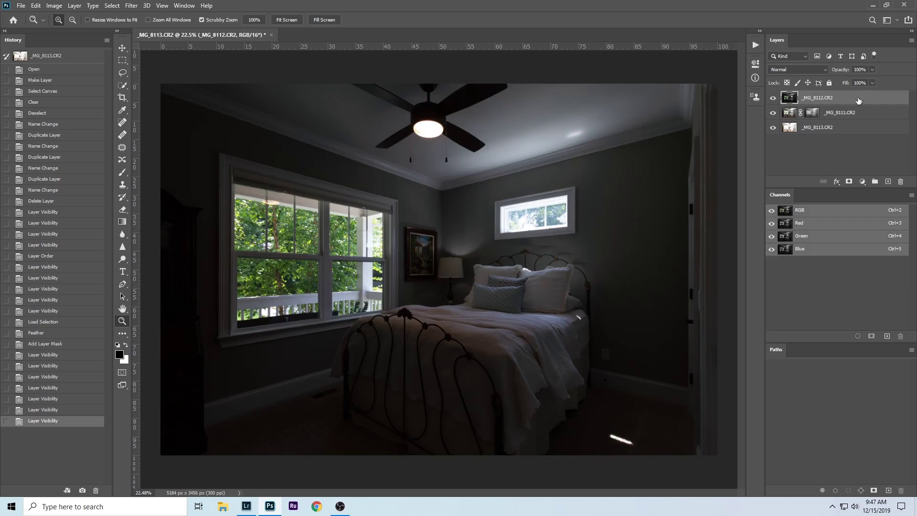
pyautogui.moveTo(188, 184); pyautogui.dragTo(227, 196)
pyautogui.moveTo(541, 321); pyautogui.dragTo(250, 275)
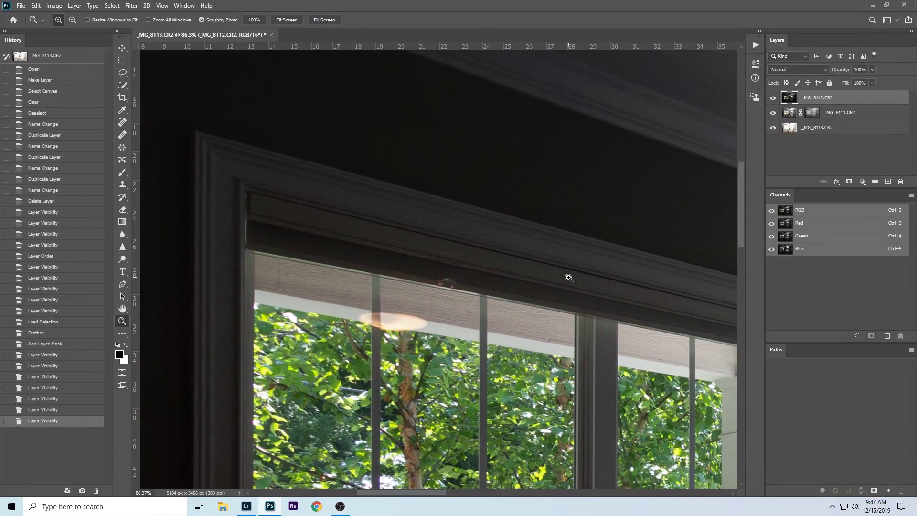
pyautogui.press('p')
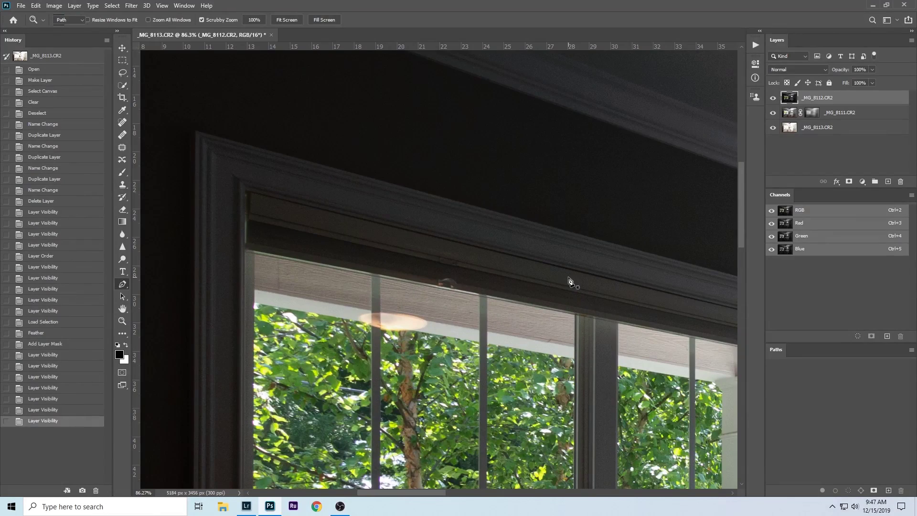
pyautogui.click(249, 20)
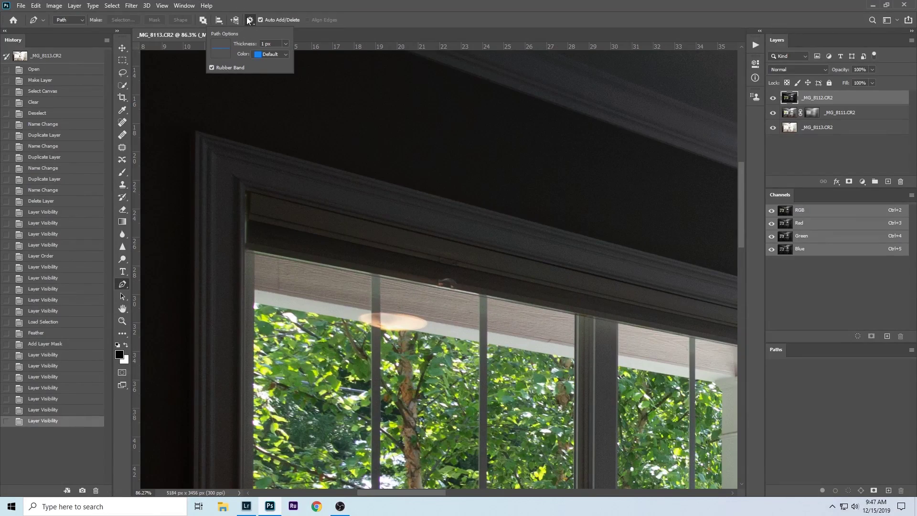
# Trace the upper-left pane of the large window with a four-point Pen path and convert it to a selection
pyautogui.click(254, 252)
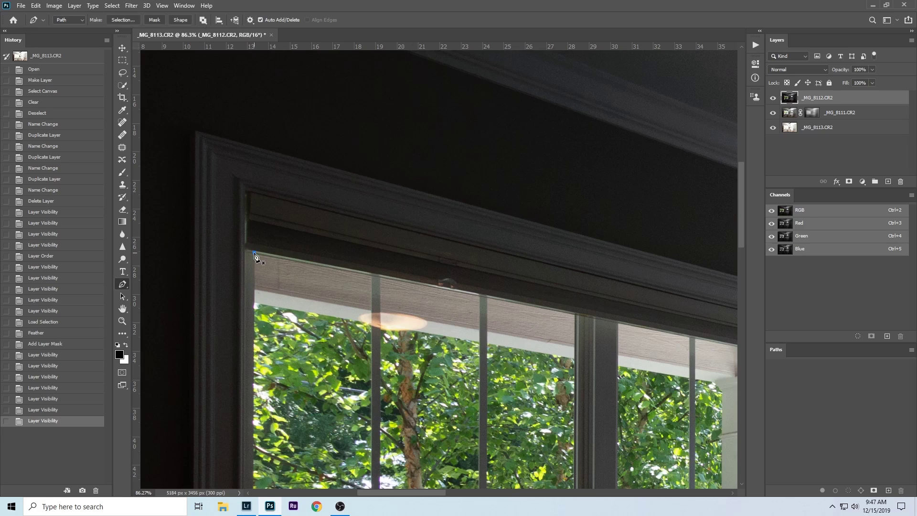
pyautogui.click(578, 318)
pyautogui.scroll(-8, 526, 161)
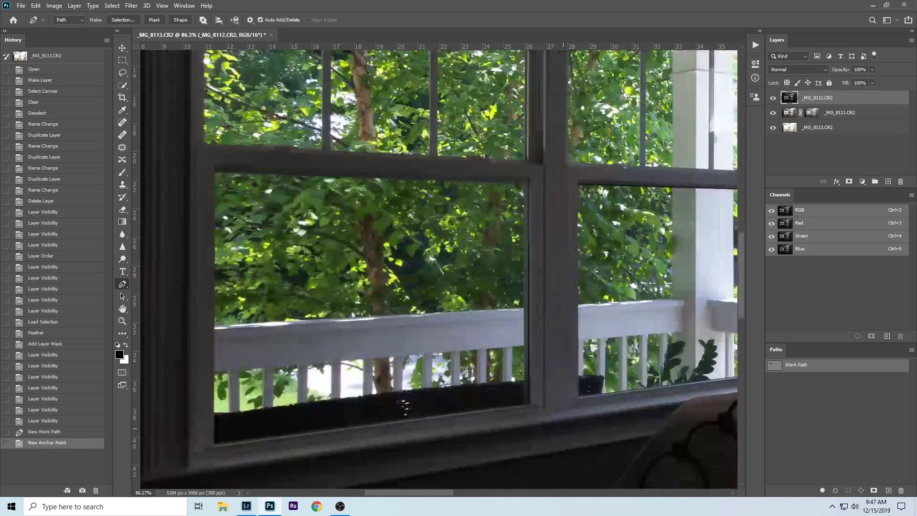
pyautogui.click(525, 158)
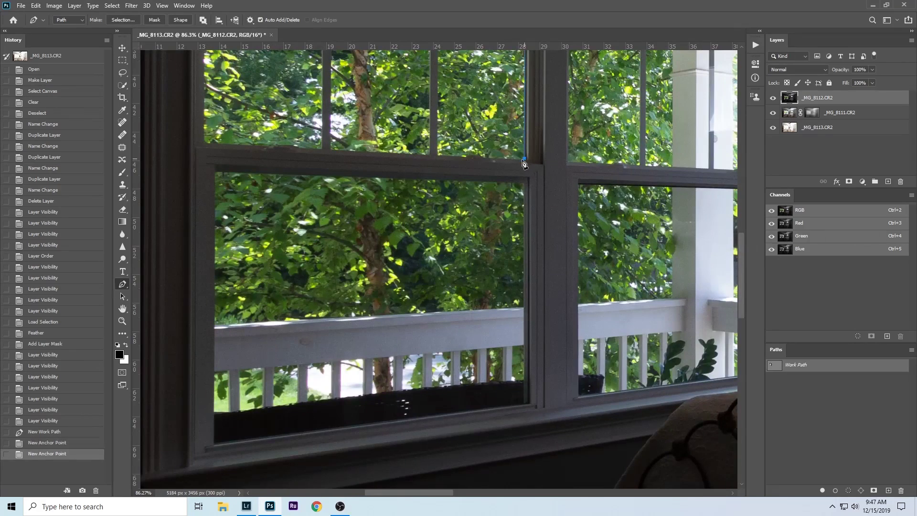
pyautogui.click(205, 142)
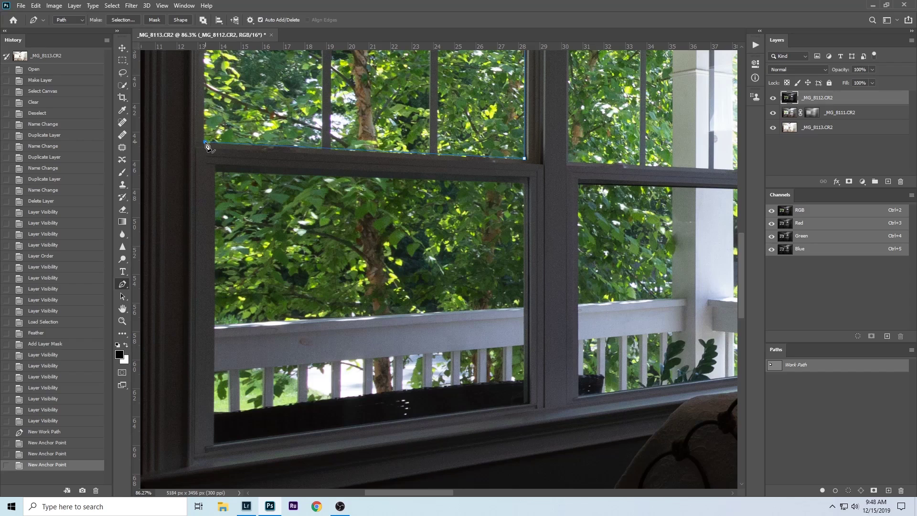
pyautogui.hotkey('ctrl', 'Return')
# Trace the lower-left pane of the large window with a four-point Pen path and add it to the selection
pyautogui.click(215, 172)
pyautogui.click(523, 184)
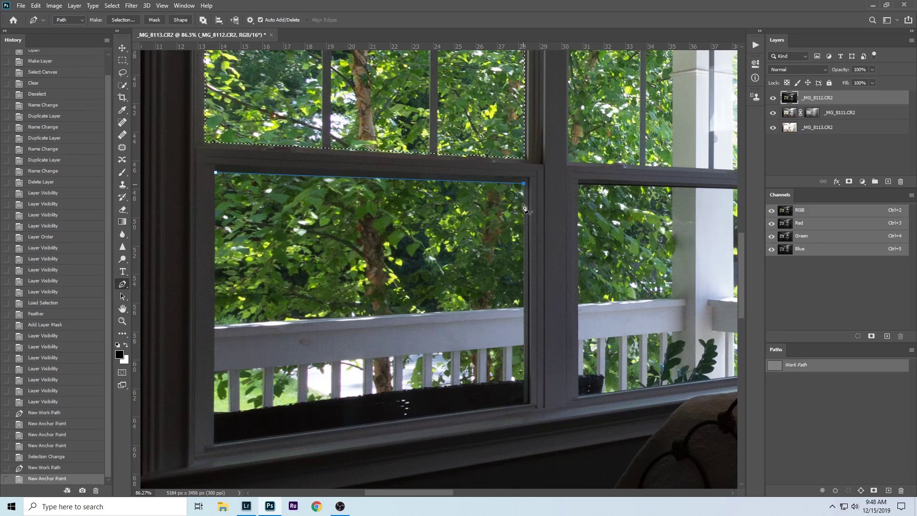
pyautogui.click(523, 402)
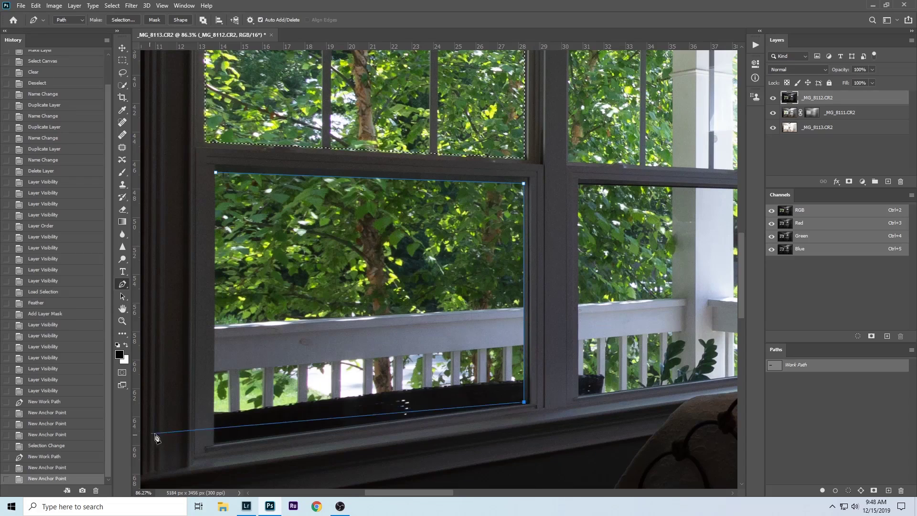
pyautogui.click(215, 441)
pyautogui.hotkey('ctrl', 'Return')
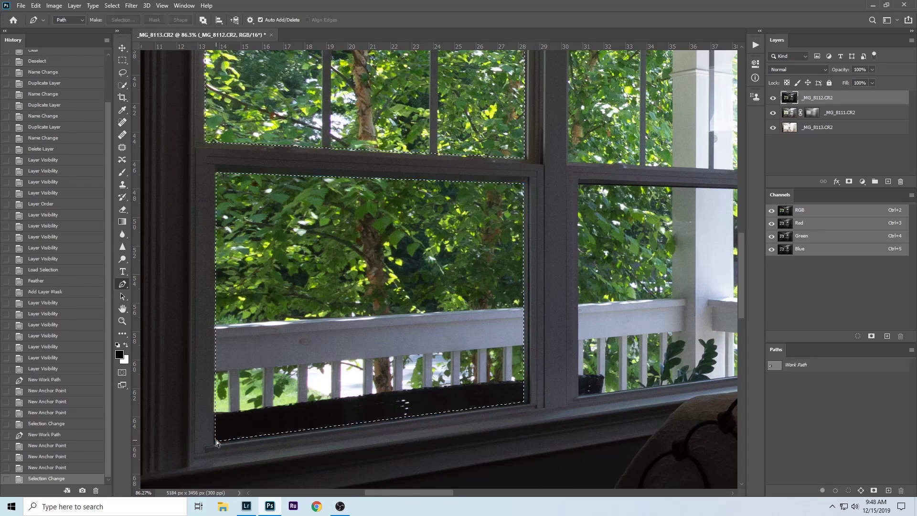
# Trace the upper-right pane of the large window with a four-point Pen path and add it to the selection
pyautogui.moveTo(216, 440); pyautogui.dragTo(365, 237)
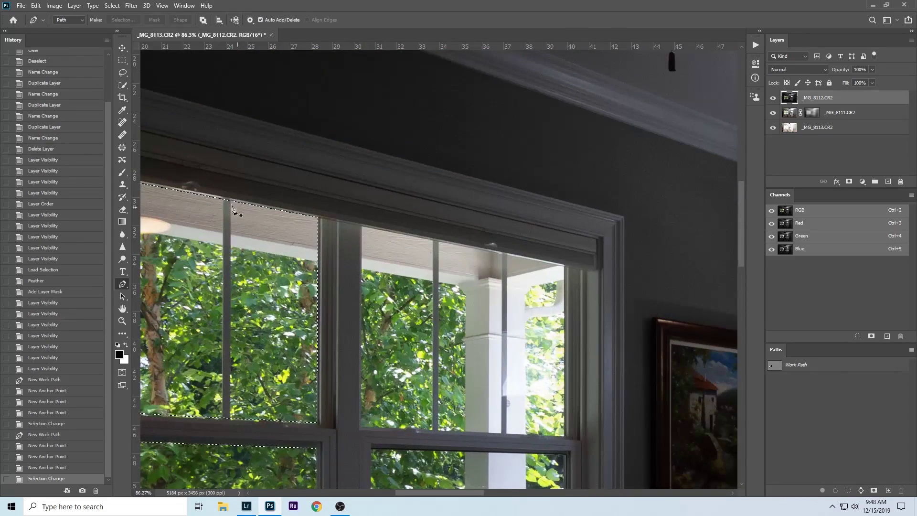
pyautogui.click(362, 226)
pyautogui.click(564, 265)
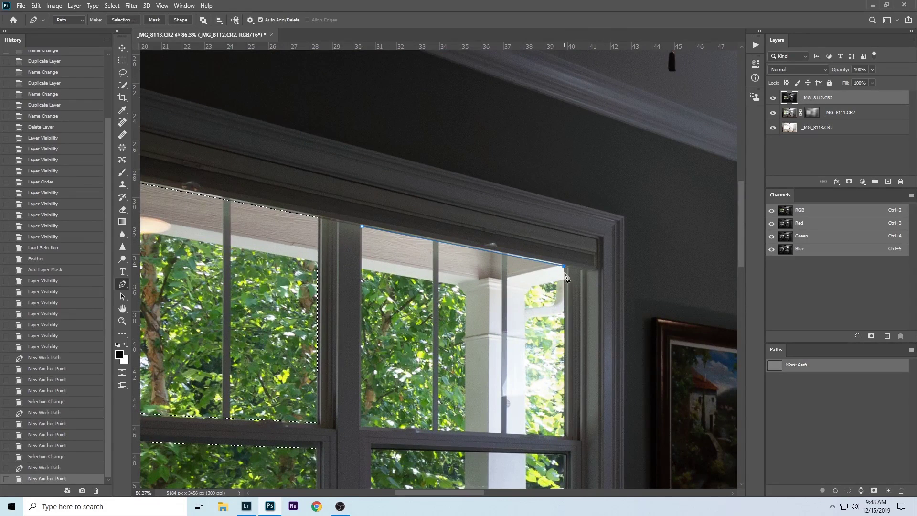
pyautogui.click(564, 435)
pyautogui.click(363, 434)
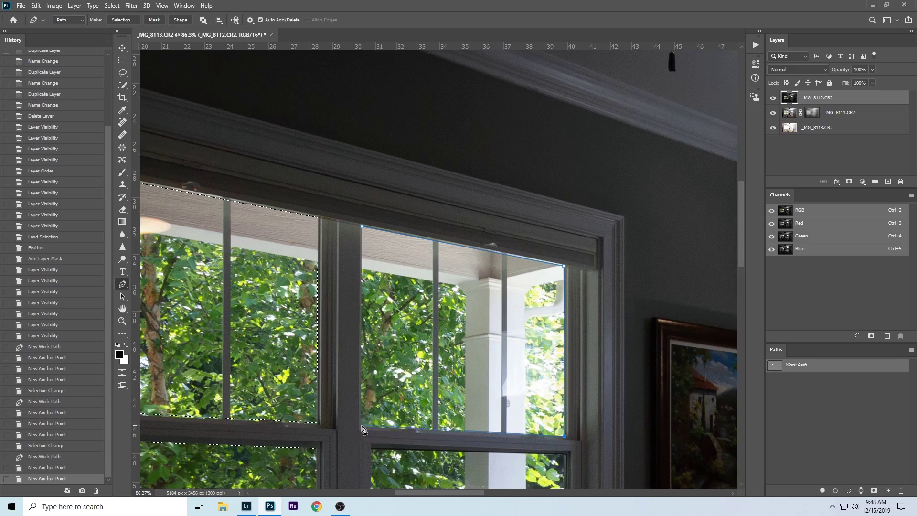
pyautogui.hotkey('ctrl', 'Return')
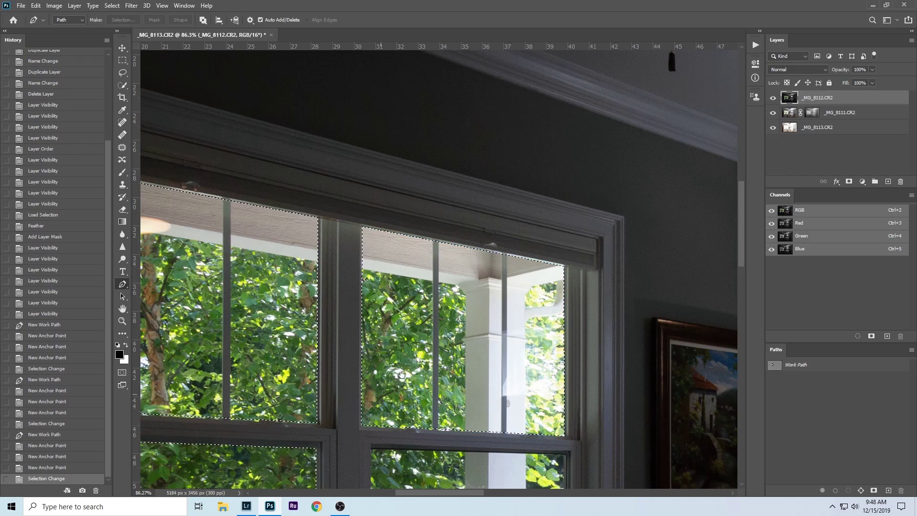
# Trace the lower-right pane of the large window with a four-point Pen path and add it to the selection
pyautogui.scroll(-2, 401, 375)
pyautogui.hscroll(-2, 401, 374)
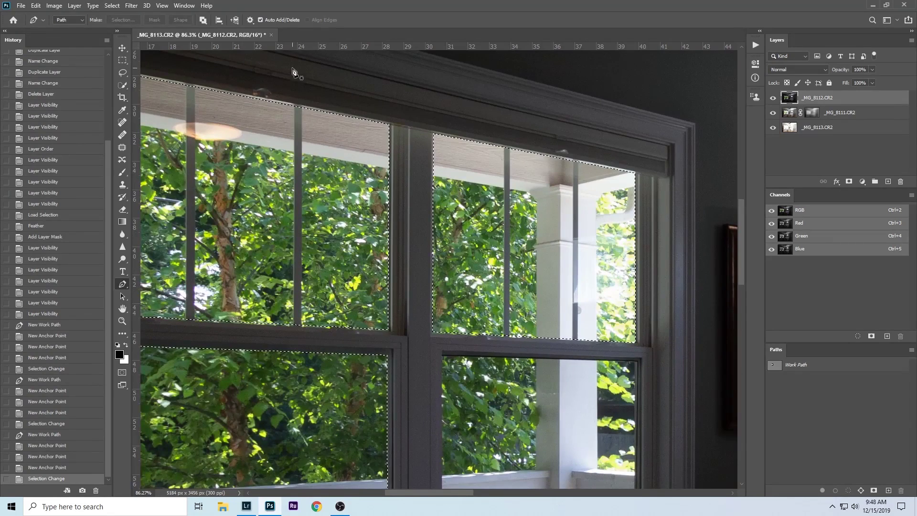
pyautogui.click(298, 90)
pyautogui.hotkey('ctrl', 'z')
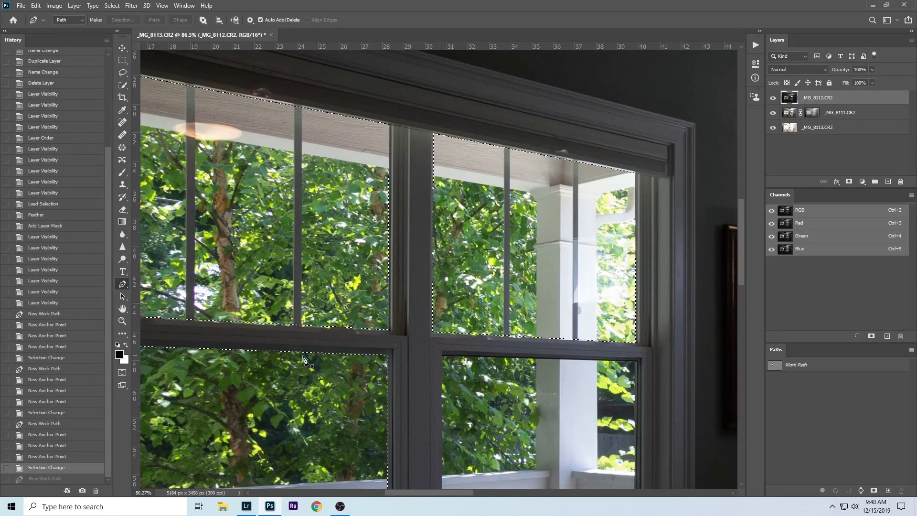
pyautogui.moveTo(553, 342); pyautogui.dragTo(380, 199)
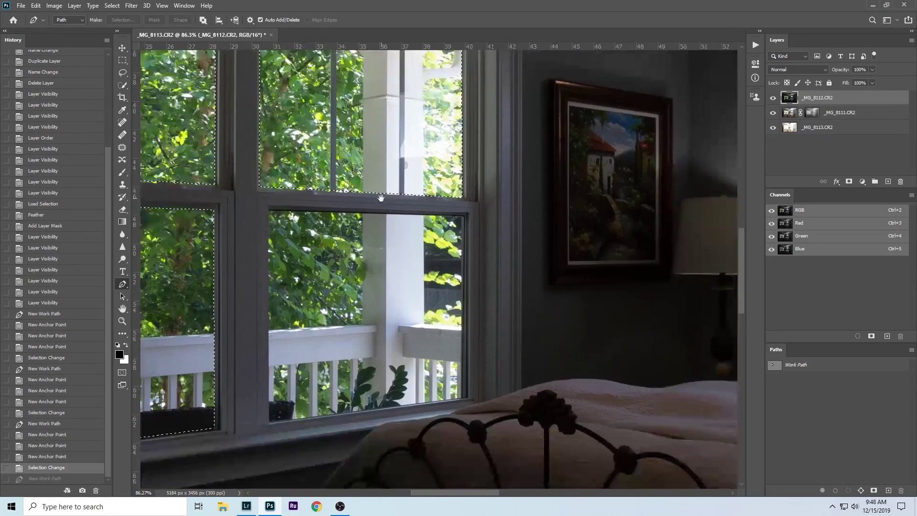
pyautogui.click(269, 210)
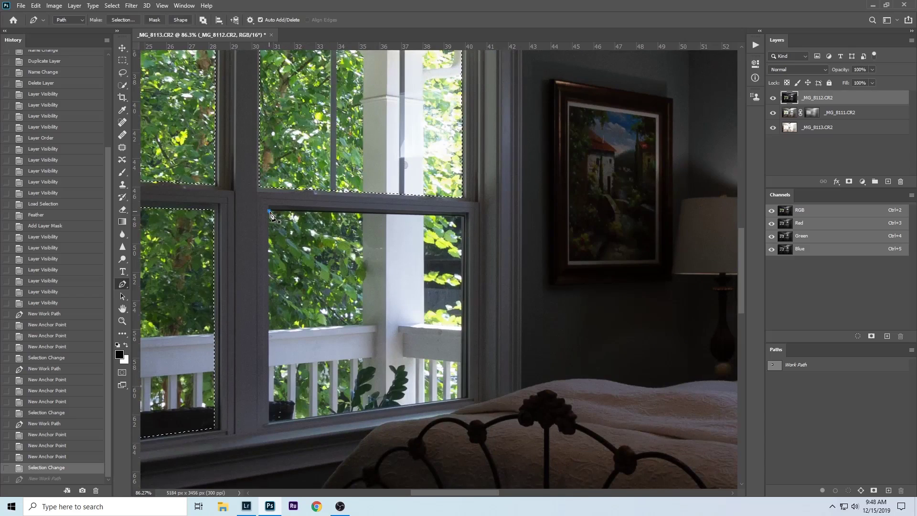
pyautogui.click(462, 216)
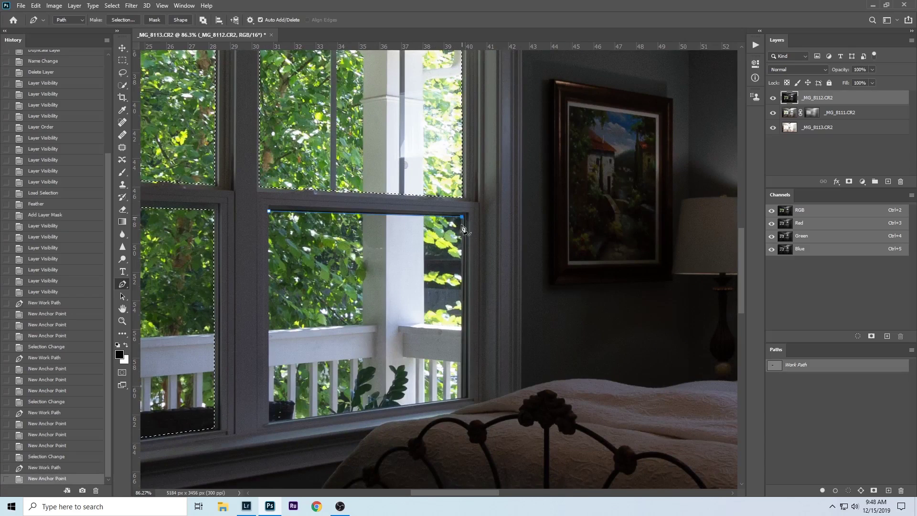
pyautogui.click(462, 397)
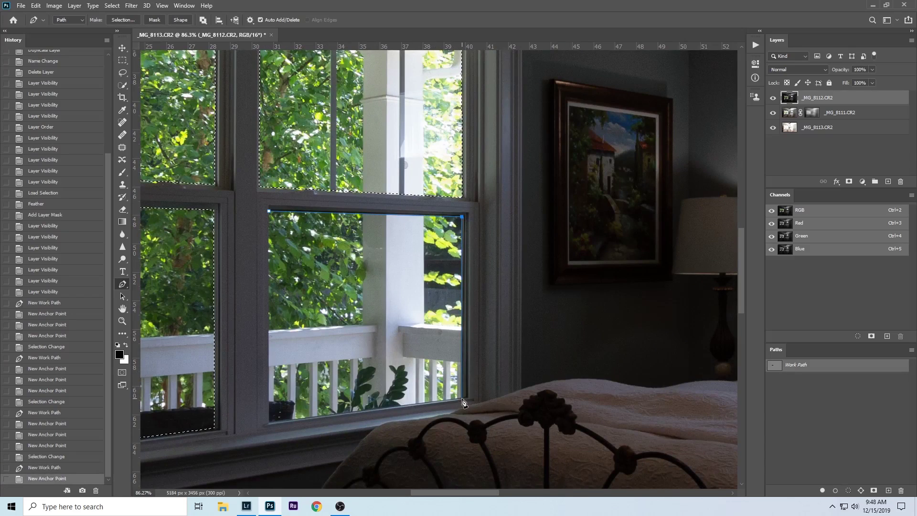
pyautogui.click(269, 423)
pyautogui.hotkey('ctrl', 'Return')
# Trace the glass of the small window above the bed with a four-point Pen path and add it to the selection
pyautogui.moveTo(519, 188); pyautogui.dragTo(296, 291)
pyautogui.click(355, 218)
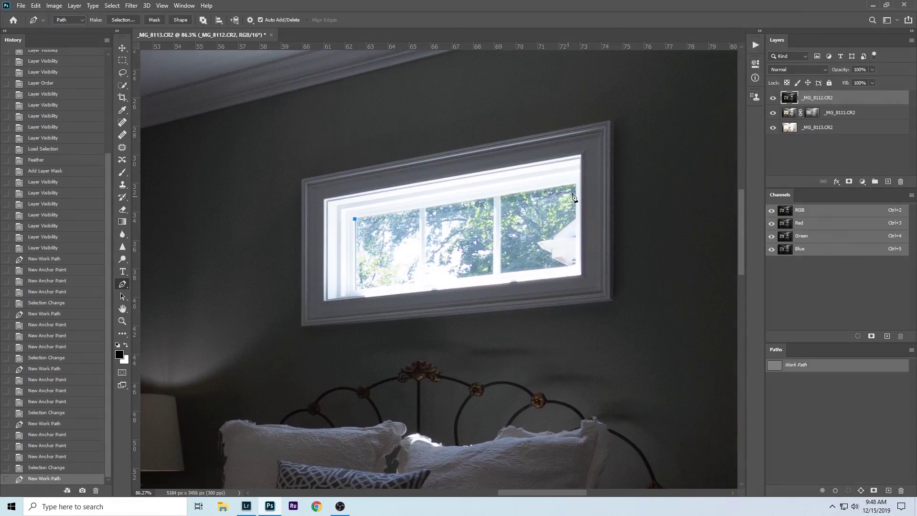
pyautogui.click(575, 185)
pyautogui.click(576, 265)
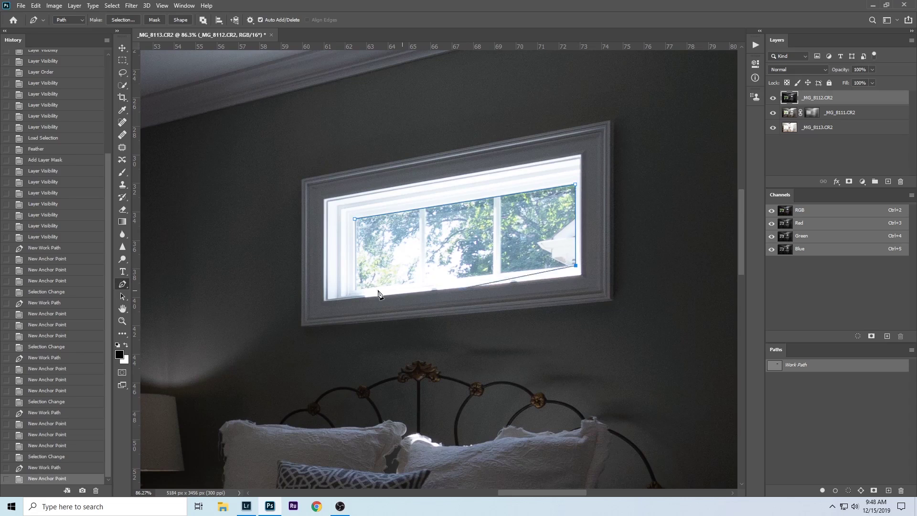
pyautogui.click(355, 290)
pyautogui.hotkey('ctrl', 'Return')
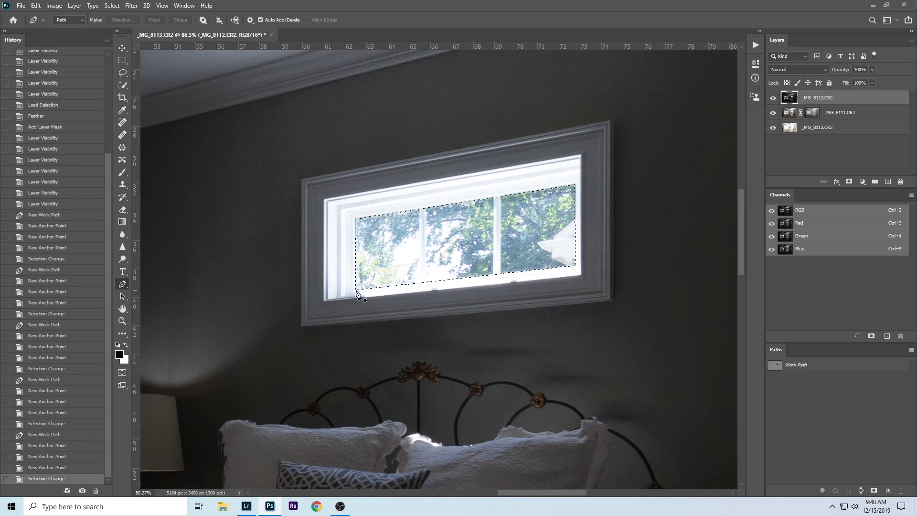
# Feather the combined window selection and apply it as a layer mask on the _MG_8112.CR2 layer
pyautogui.hotkey('shift', 'F6')
pyautogui.press('Return')
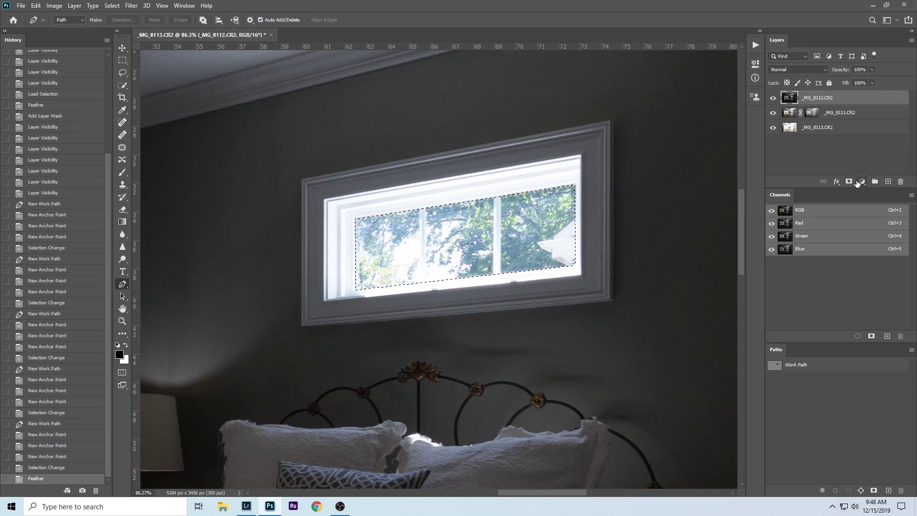
pyautogui.click(850, 182)
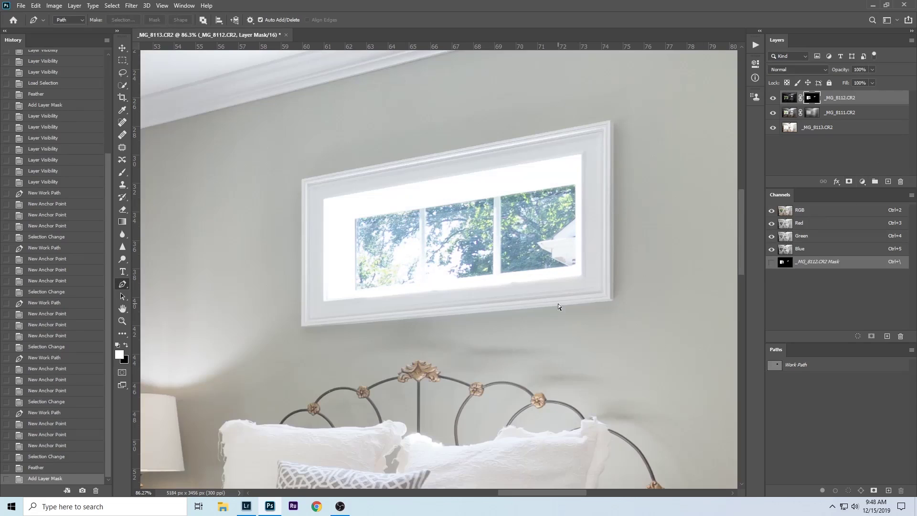
# Check the masked window view up close and place the _MG_8112.CR2 layer in a group
pyautogui.hotkey('ctrl', '0')
pyautogui.press('z')
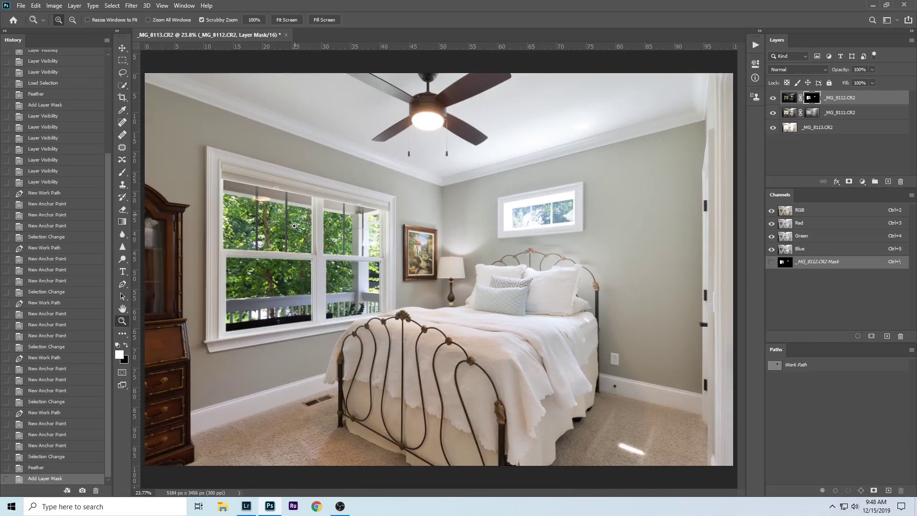
pyautogui.moveTo(250, 208); pyautogui.dragTo(263, 230)
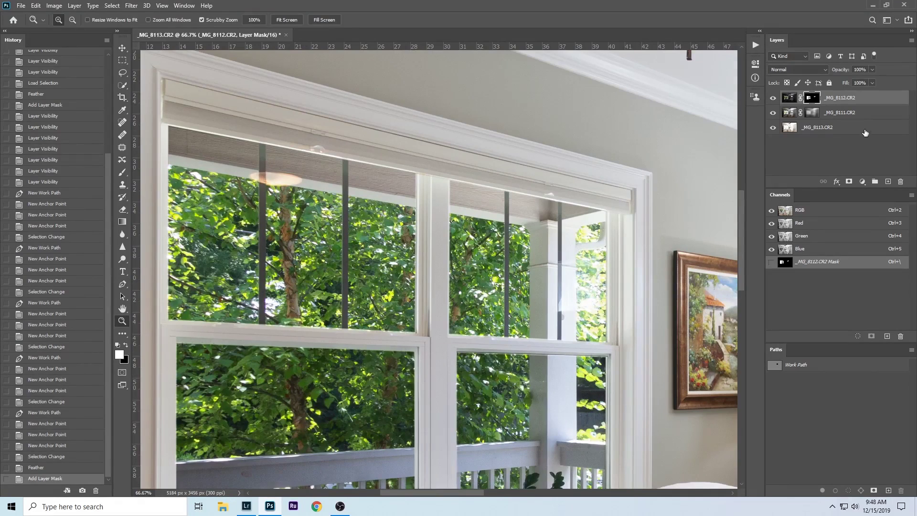
pyautogui.hotkey('ctrl', 'g')
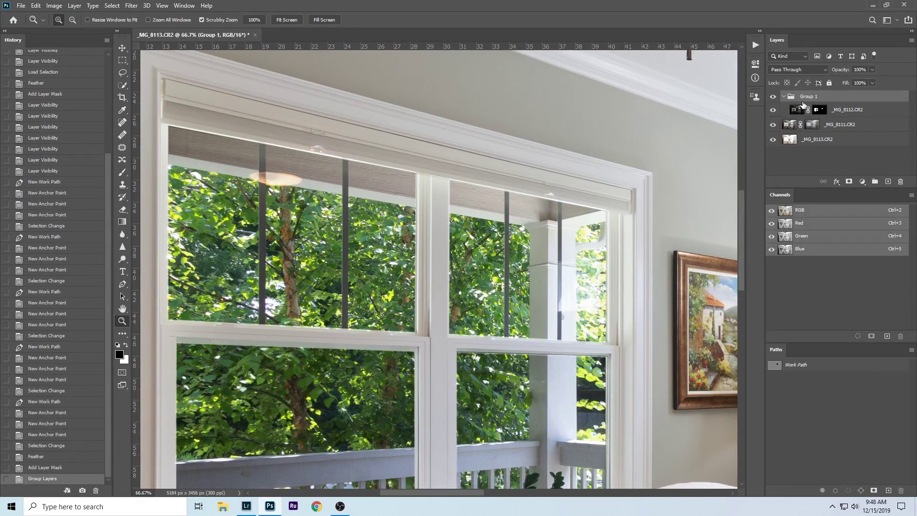
# Trace the first dark vertical bar in the large window's upper-left pane with a four-point Pen path and convert it to a selection
pyautogui.moveTo(349, 240); pyautogui.dragTo(392, 306)
pyautogui.press('p')
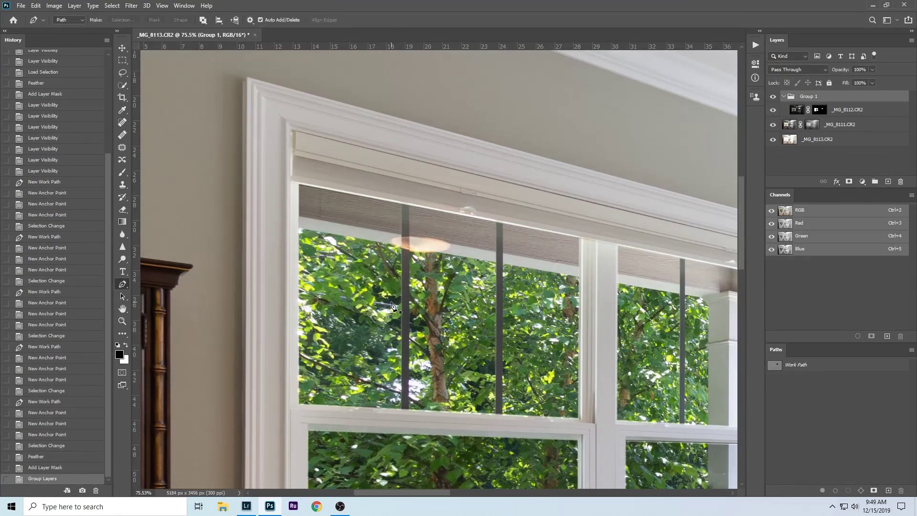
pyautogui.click(400, 199)
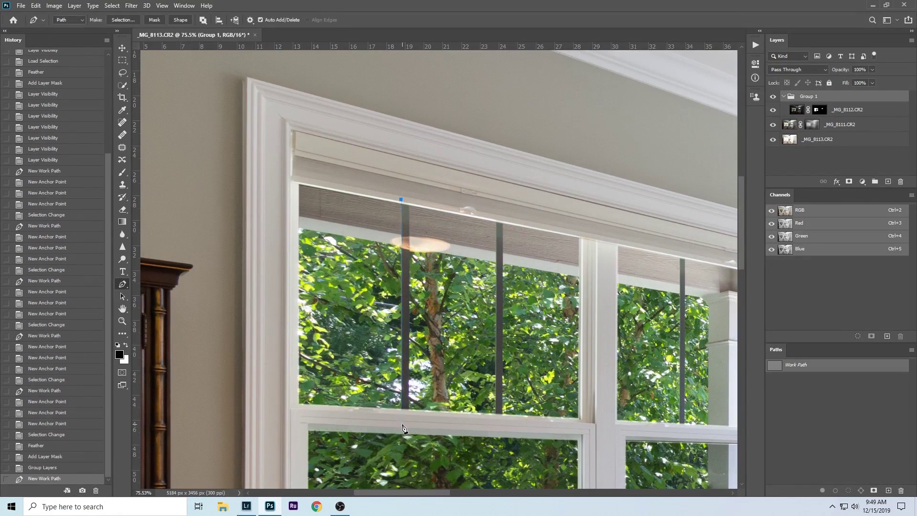
pyautogui.click(401, 423)
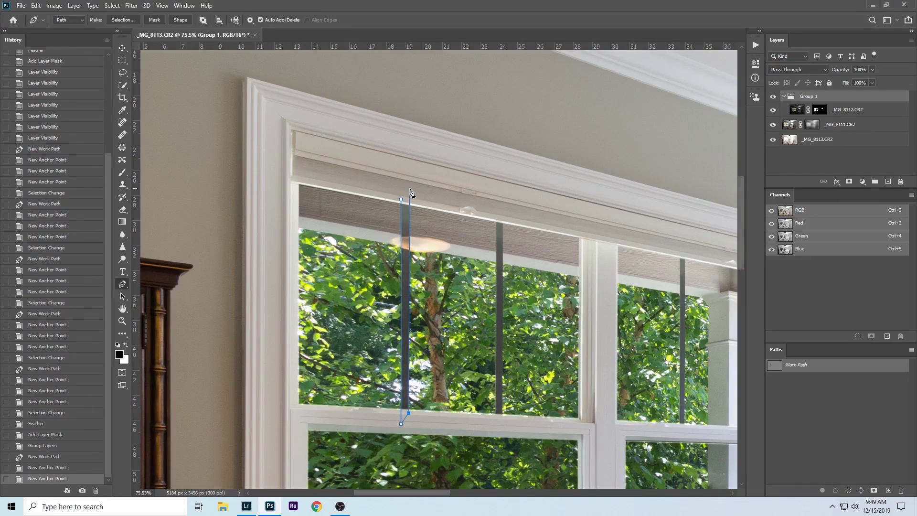
pyautogui.click(409, 191)
pyautogui.hotkey('ctrl', 'Return')
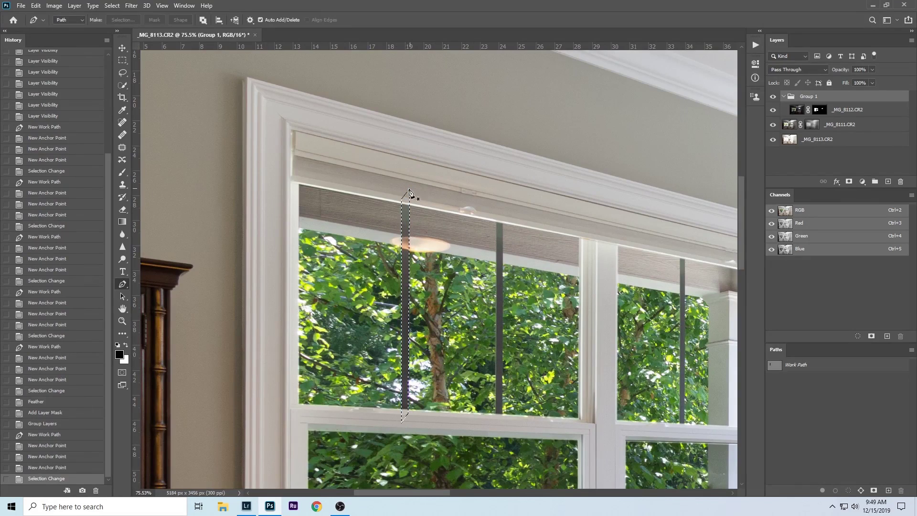
# Trace the second vertical bar in the upper-left pane with a four-point Pen path and add it to the selection
pyautogui.click(495, 219)
pyautogui.click(497, 424)
pyautogui.click(502, 415)
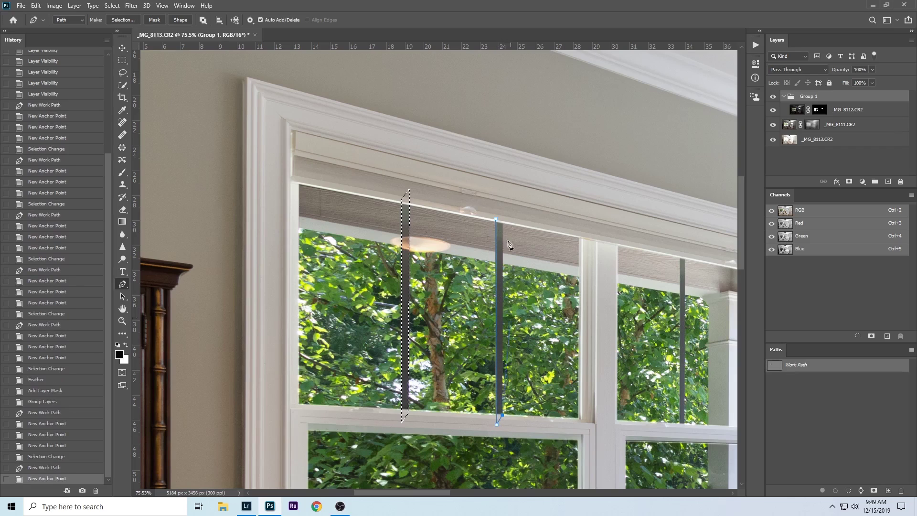
pyautogui.click(504, 202)
pyautogui.hotkey('ctrl', 'Return')
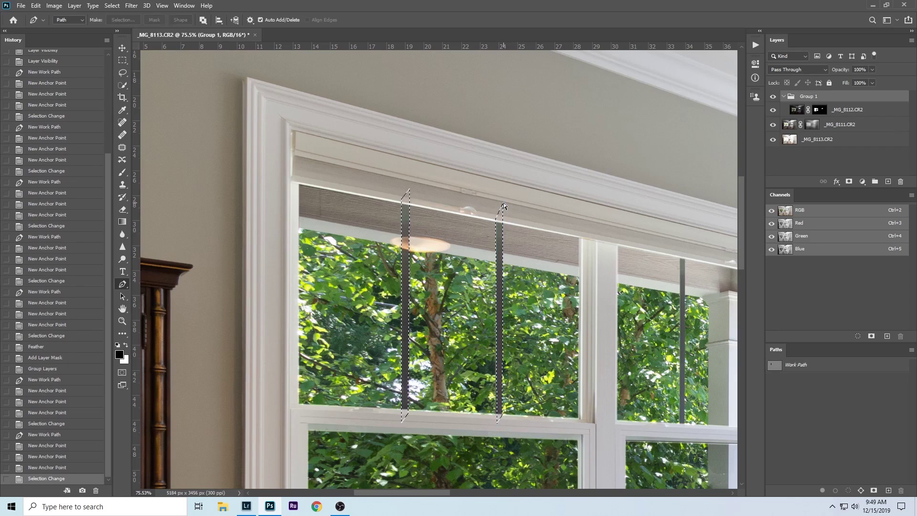
# Trace the first vertical bar in the upper-right pane with a narrow Pen path and add it to the selection
pyautogui.moveTo(653, 264); pyautogui.dragTo(269, 230)
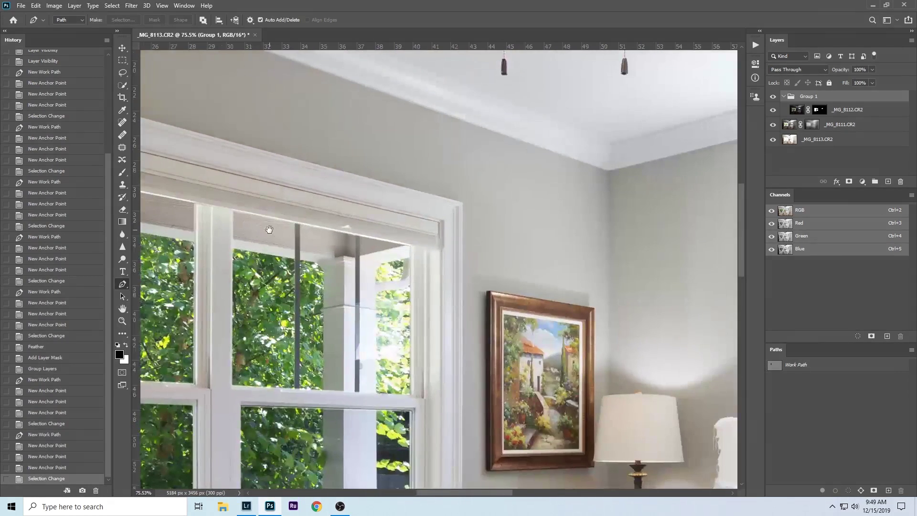
pyautogui.click(294, 218)
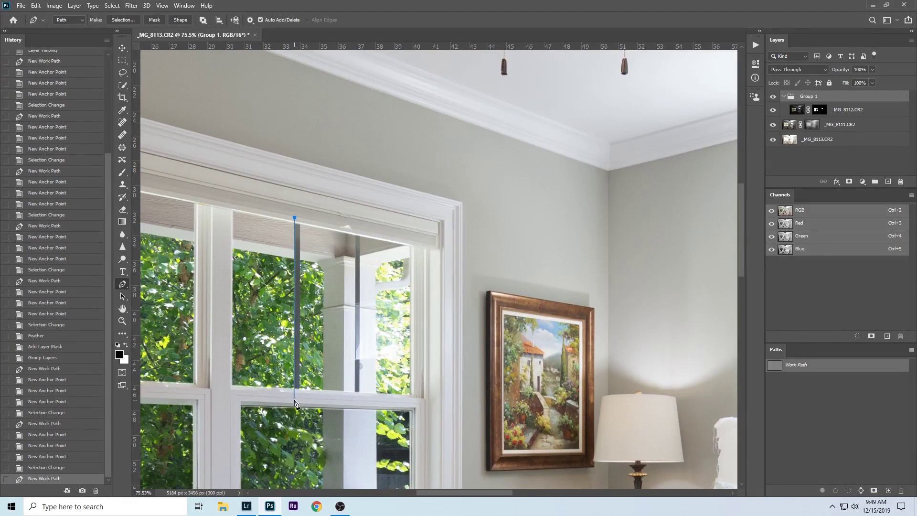
pyautogui.click(294, 399)
pyautogui.click(303, 221)
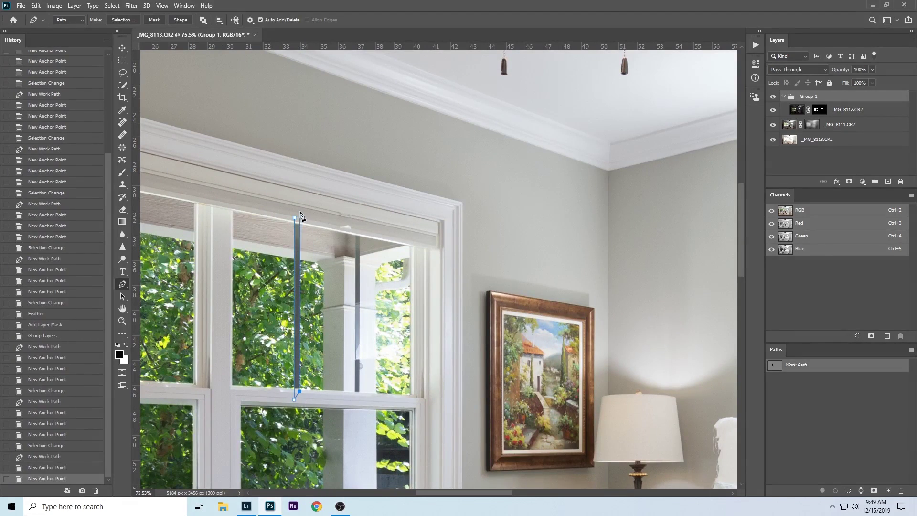
pyautogui.click(299, 214)
pyautogui.hotkey('ctrl', 'Return')
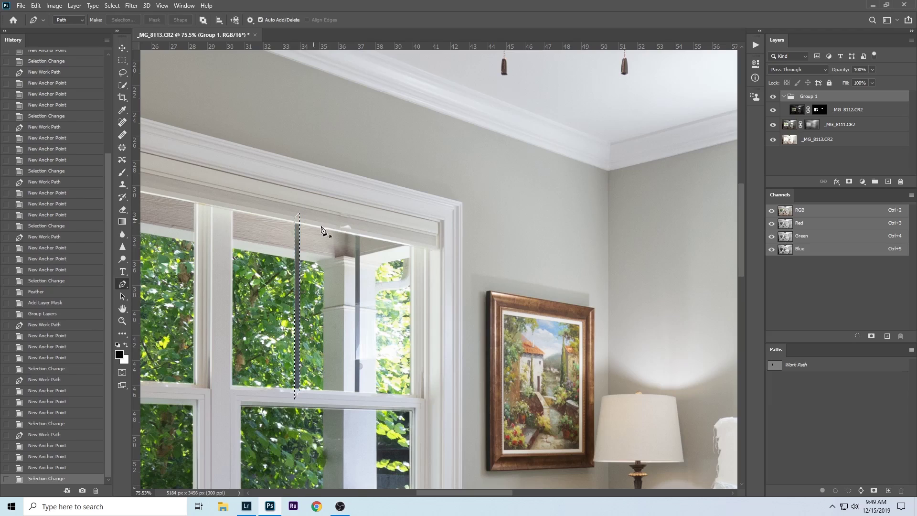
# Trace the second vertical bar in the upper-right pane with a four-point Pen path and add it to the selection
pyautogui.click(355, 230)
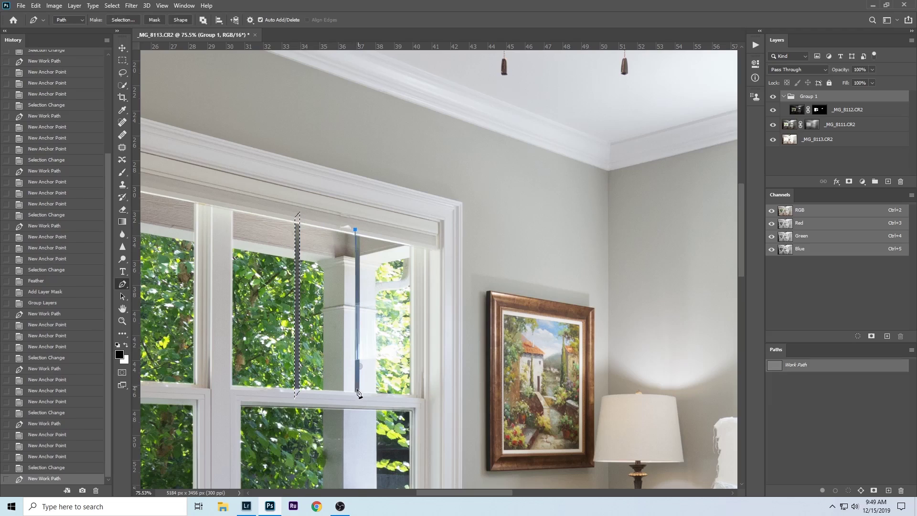
pyautogui.click(353, 396)
pyautogui.click(359, 393)
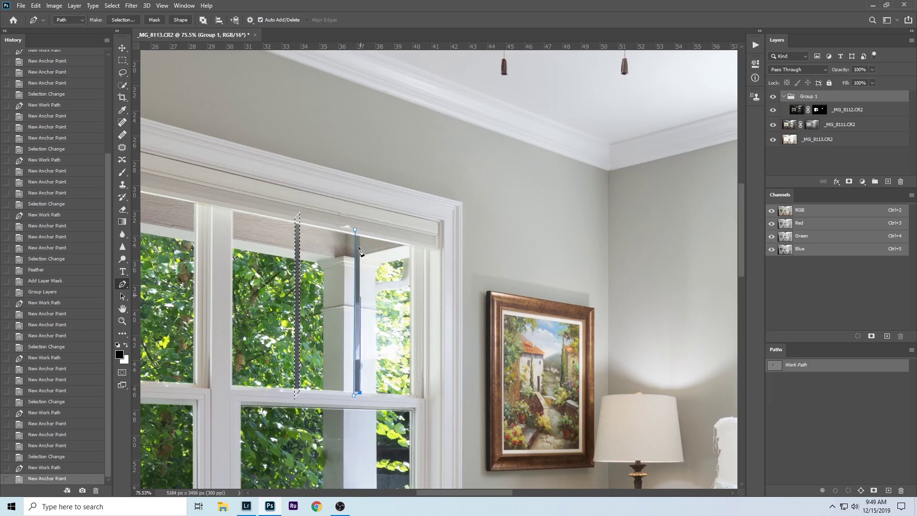
pyautogui.click(362, 224)
pyautogui.hotkey('ctrl', 'Return')
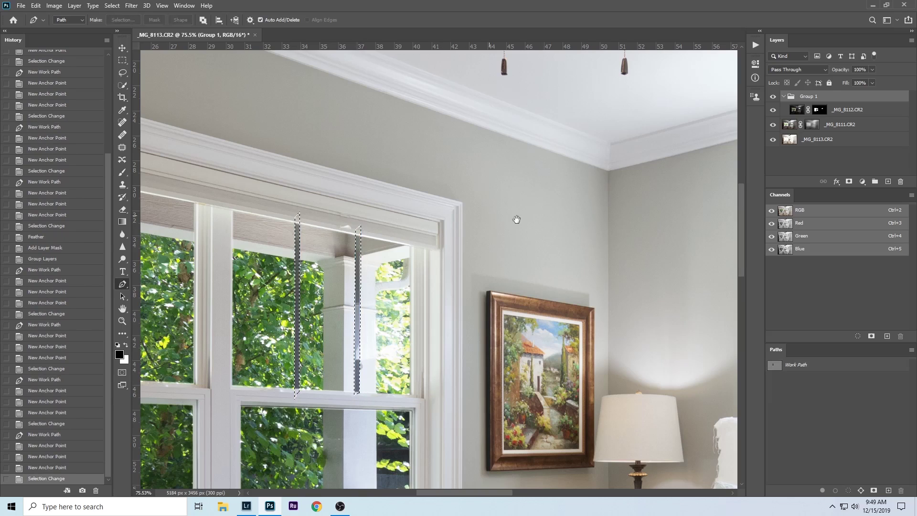
# Feather the combined selection of the large window's four vertical bars
pyautogui.moveTo(516, 219); pyautogui.dragTo(210, 262)
pyautogui.hotkey('ctrl', '-')
pyautogui.hotkey('ctrl', '-')
pyautogui.hotkey('ctrl', '-')
pyautogui.hotkey('ctrl', '-')
pyautogui.hotkey('ctrl', '-')
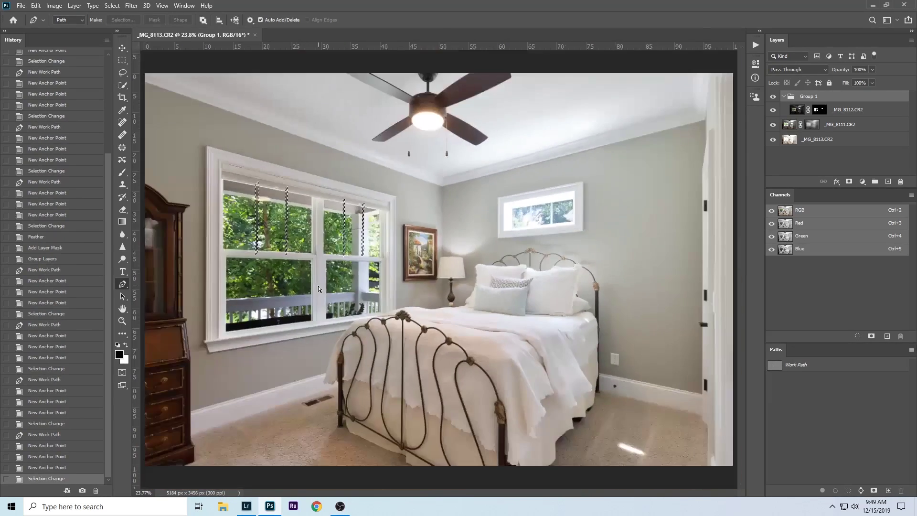
pyautogui.hotkey('shift', 'F6')
pyautogui.press('Return')
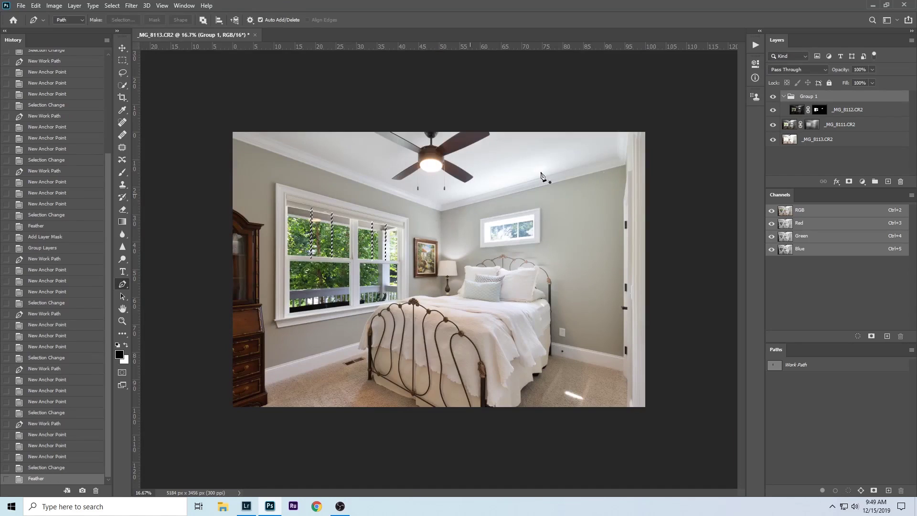
# Try masking Group 1 with the selection of the window bars and undo the mask
pyautogui.click(847, 183)
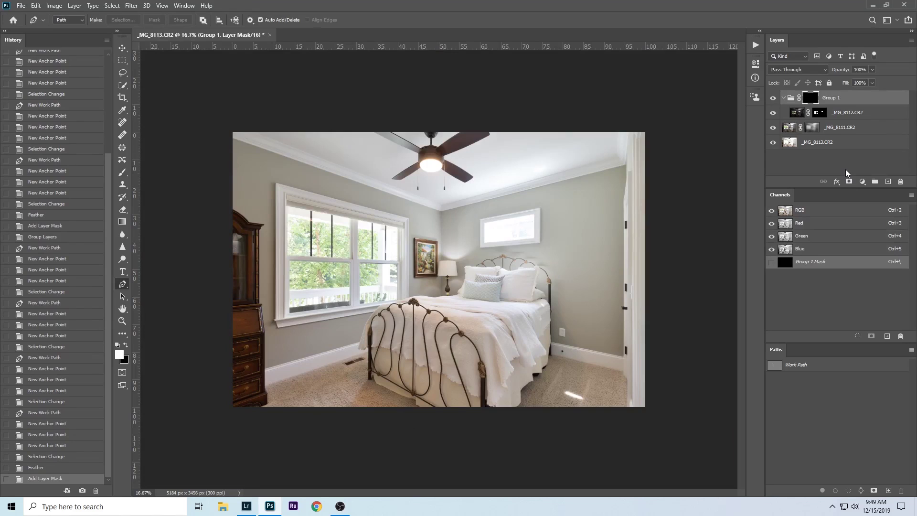
pyautogui.hotkey('ctrl', 'z')
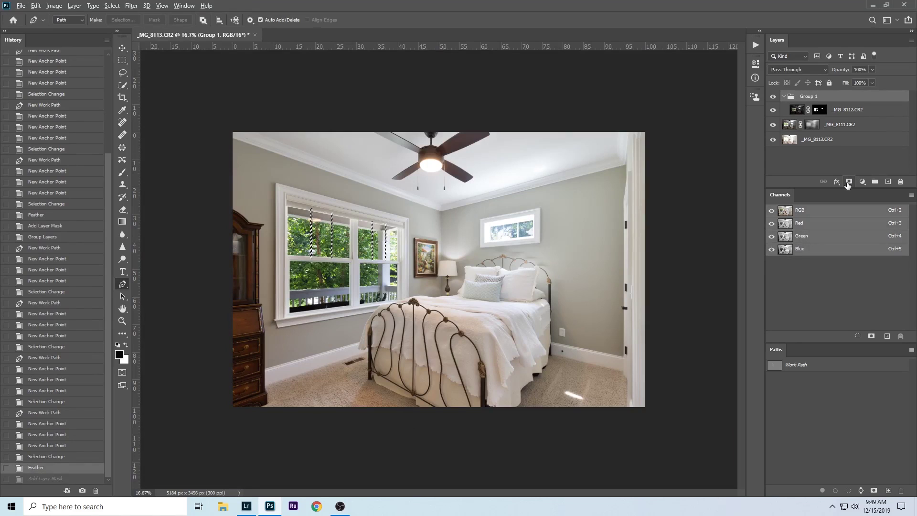
# Add a mask to Group 1 that hides the selected vertical window bars
pyautogui.click(848, 182)
pyautogui.press('z')
pyautogui.moveTo(309, 238); pyautogui.dragTo(339, 258)
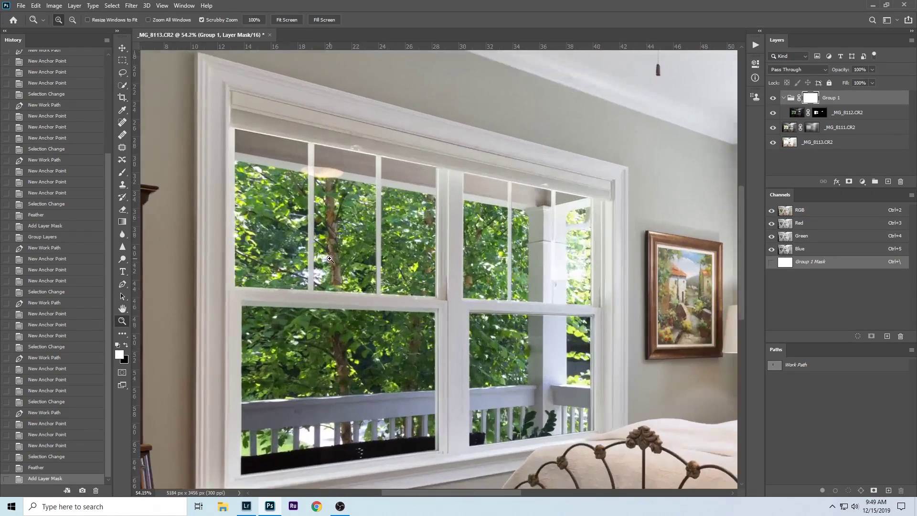
# Inspect the Group 1 mask and the _MG_8112.CR2 layer mask on their own, returning to the normal image view
pyautogui.hotkey('alt', 'space')
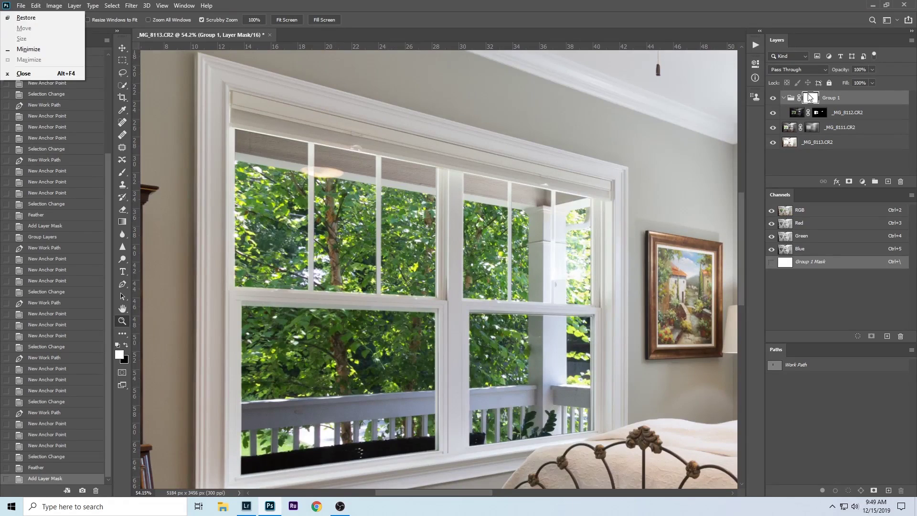
pyautogui.press('Escape')
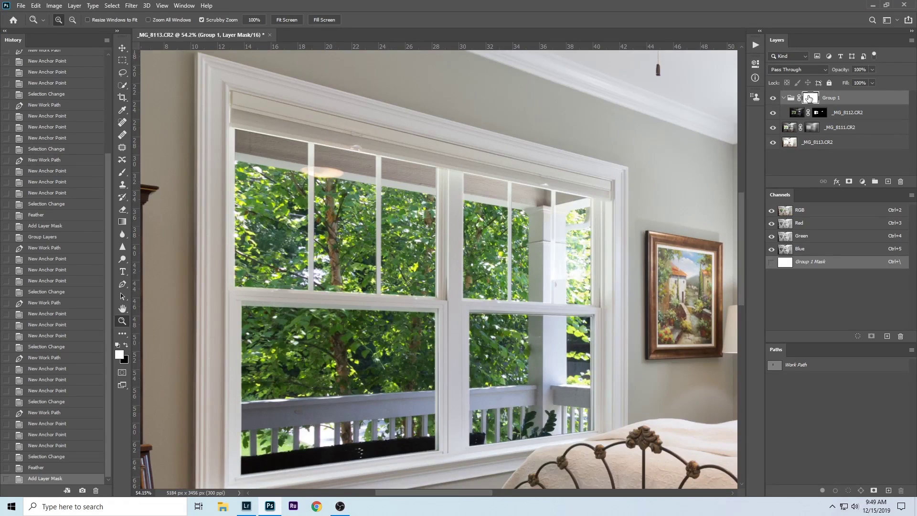
pyautogui.keyDown('alt'); pyautogui.click(808, 98); pyautogui.keyUp('alt')
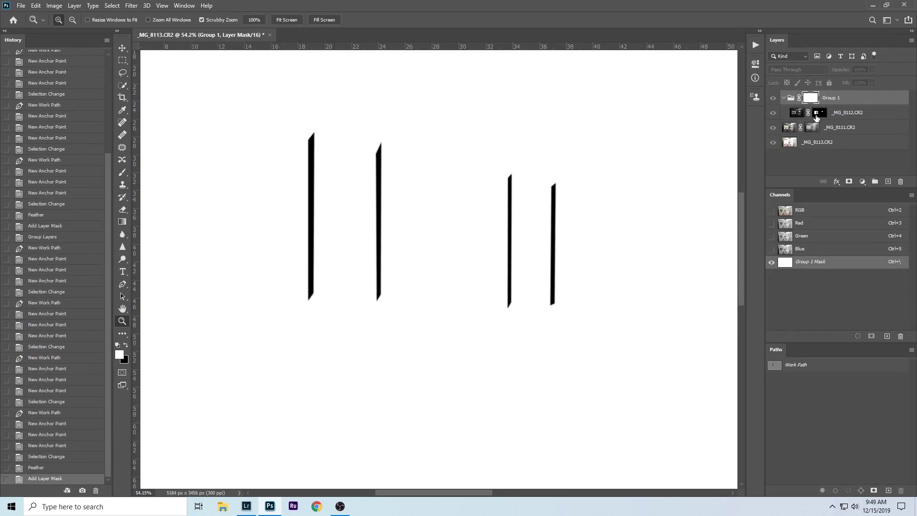
pyautogui.click(816, 117)
pyautogui.keyDown('alt'); pyautogui.click(816, 117); pyautogui.keyUp('alt')
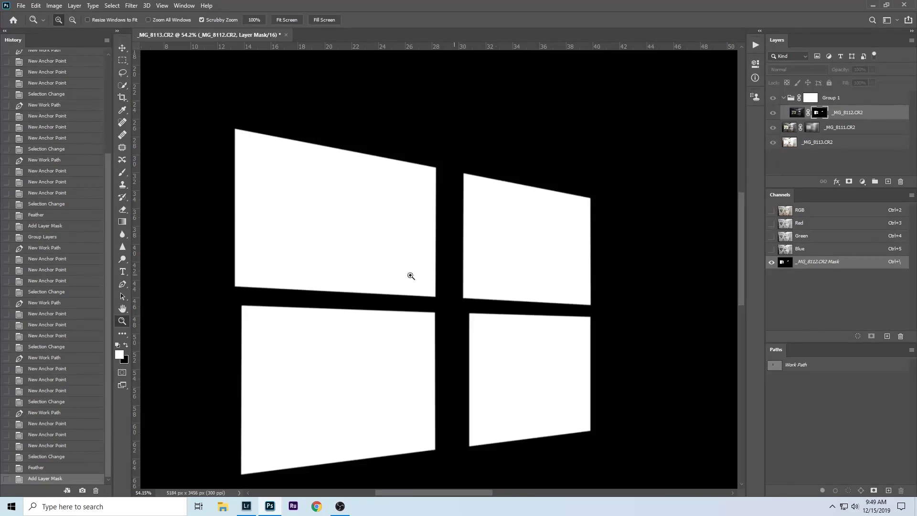
pyautogui.keyDown('alt'); pyautogui.click(820, 113); pyautogui.keyUp('alt')
# Compare the room with Group 1 hidden and shown, both close to the large window and in the full view
pyautogui.click(773, 98)
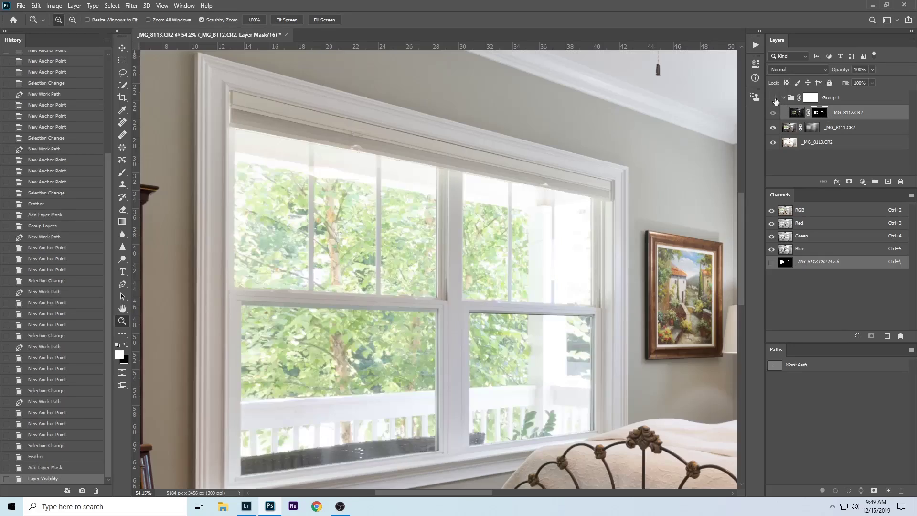
pyautogui.click(774, 99)
pyautogui.rightClick(382, 211)
pyautogui.click(398, 219)
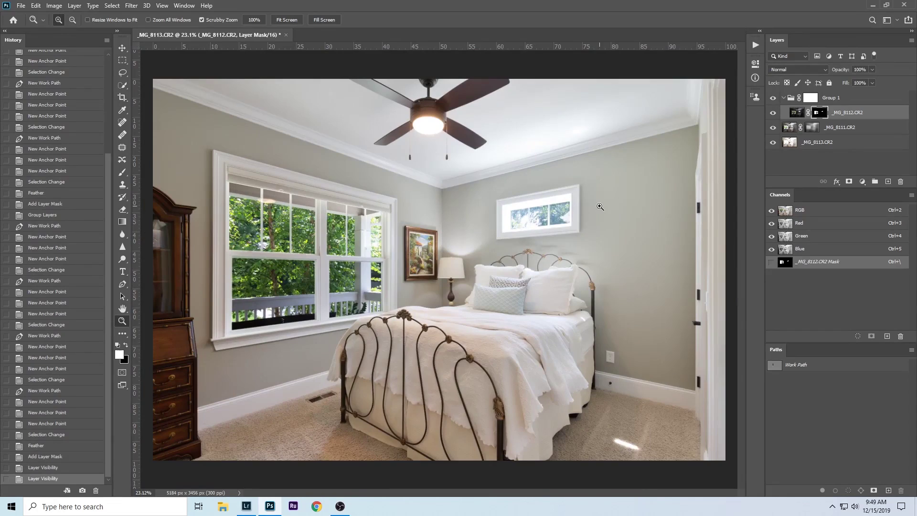
pyautogui.click(774, 98)
pyautogui.click(773, 99)
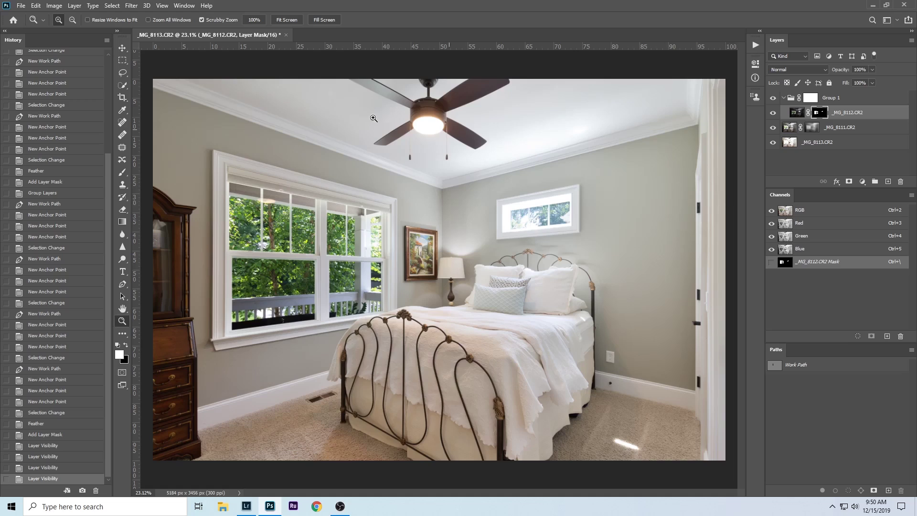
# Stamp all visible layers into a new merged layer above Group 1
pyautogui.click(853, 99)
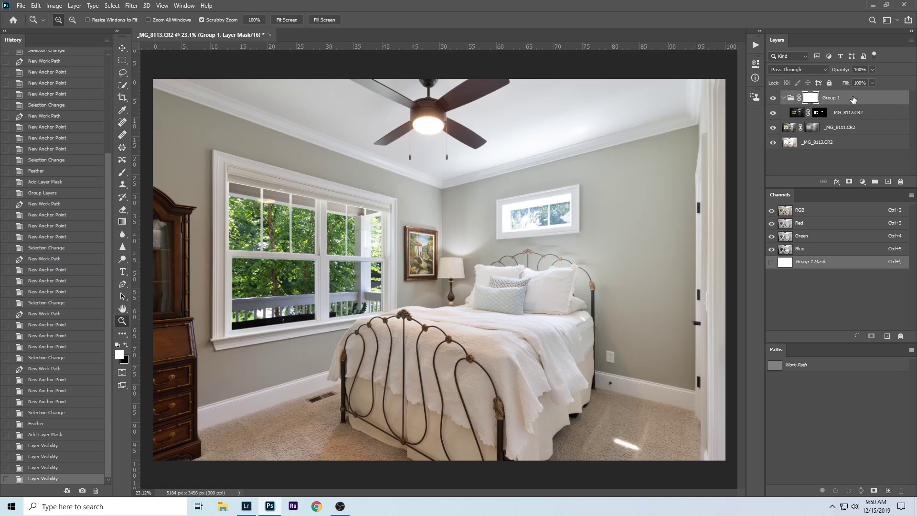
pyautogui.hotkey('ctrl', 'shift', 'alt', 'e')
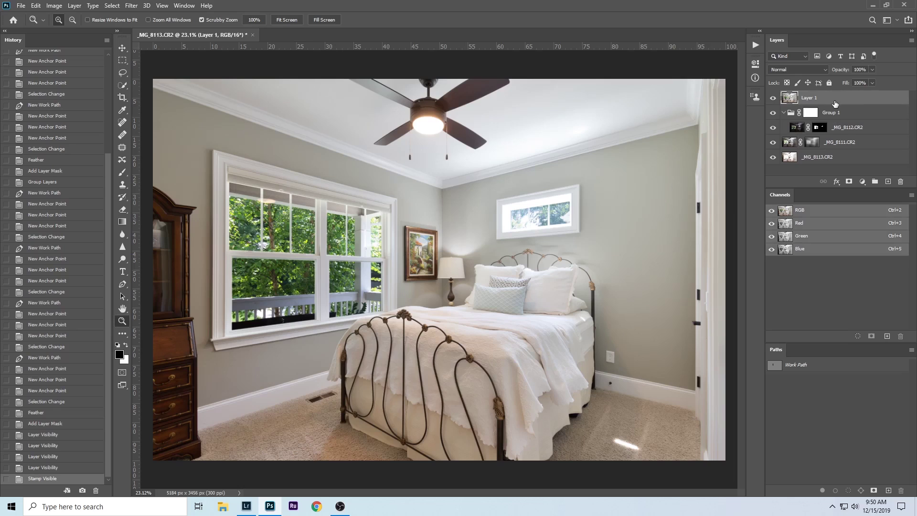
# Trace the ceiling with a closed Pen path along the lower edge of the crown molding and convert it to a selection
pyautogui.moveTo(186, 151); pyautogui.dragTo(318, 335)
pyautogui.press('p')
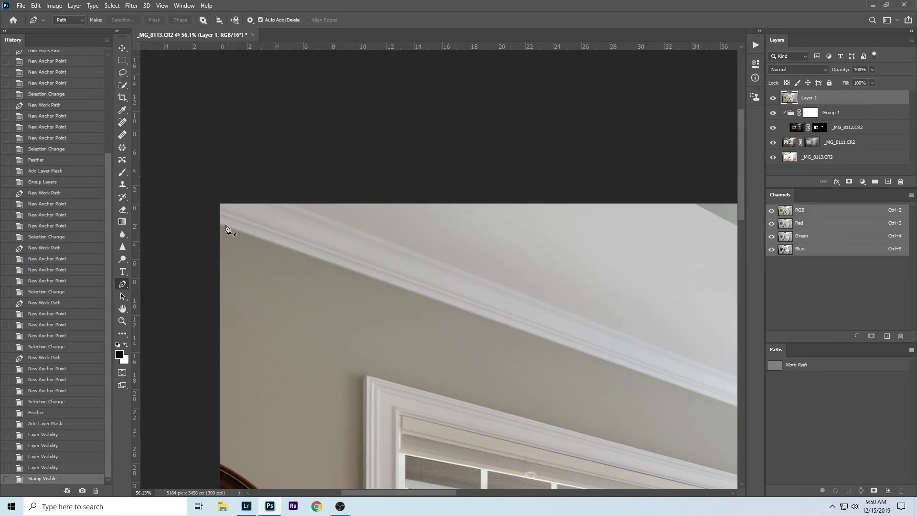
pyautogui.click(219, 229)
pyautogui.moveTo(587, 353); pyautogui.dragTo(333, 196)
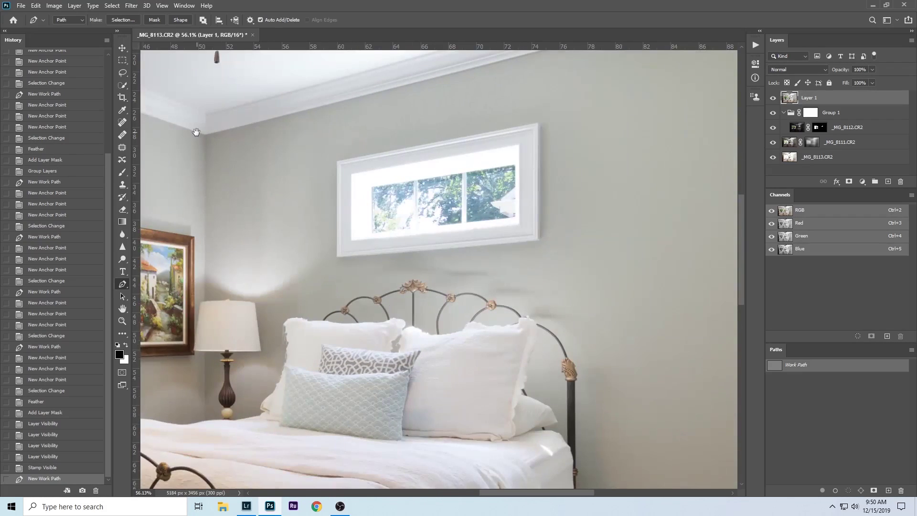
pyautogui.click(207, 138)
pyautogui.moveTo(462, 99); pyautogui.dragTo(364, 262)
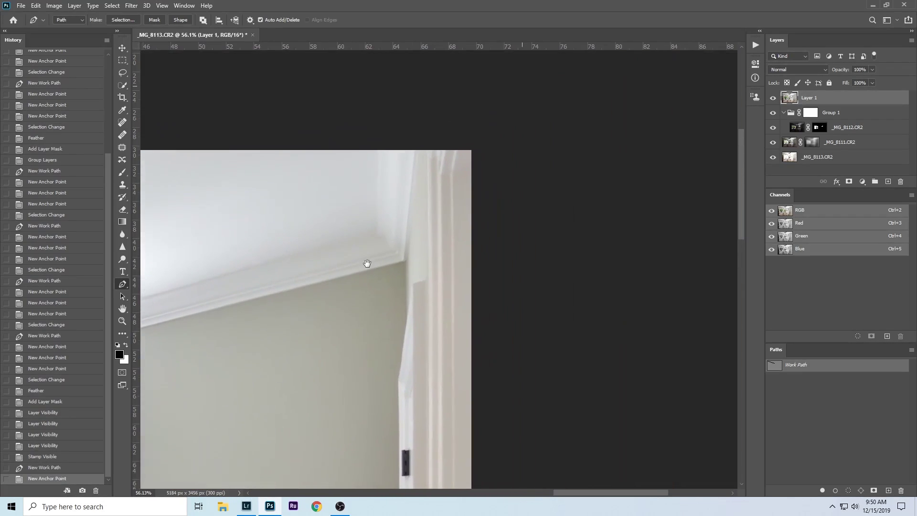
pyautogui.click(398, 271)
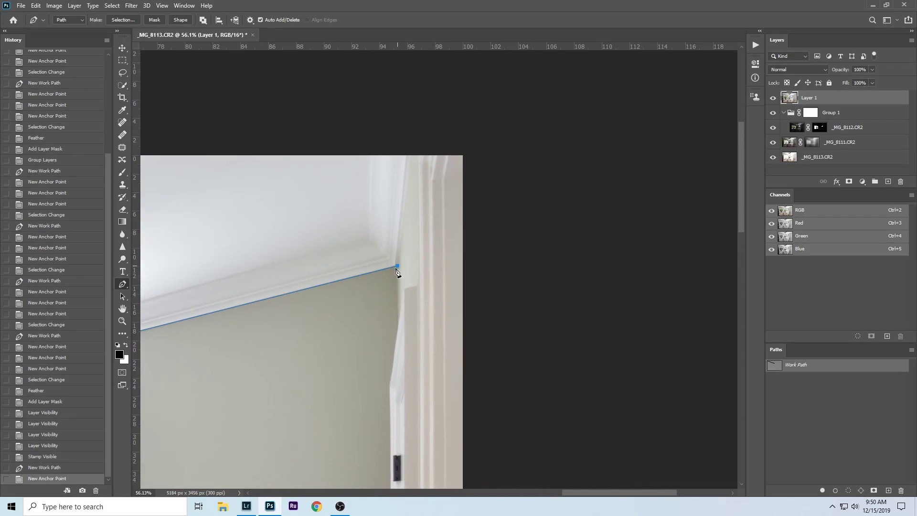
pyautogui.click(413, 139)
pyautogui.moveTo(306, 264); pyautogui.dragTo(617, 301)
pyautogui.moveTo(143, 282); pyautogui.dragTo(629, 264)
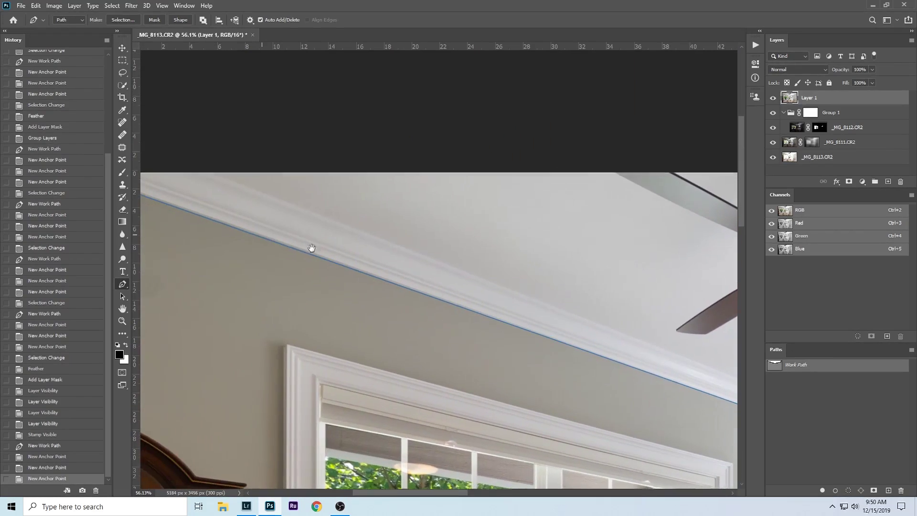
pyautogui.moveTo(312, 246); pyautogui.dragTo(389, 196)
pyautogui.click(363, 183)
pyautogui.hotkey('ctrl', 'Return')
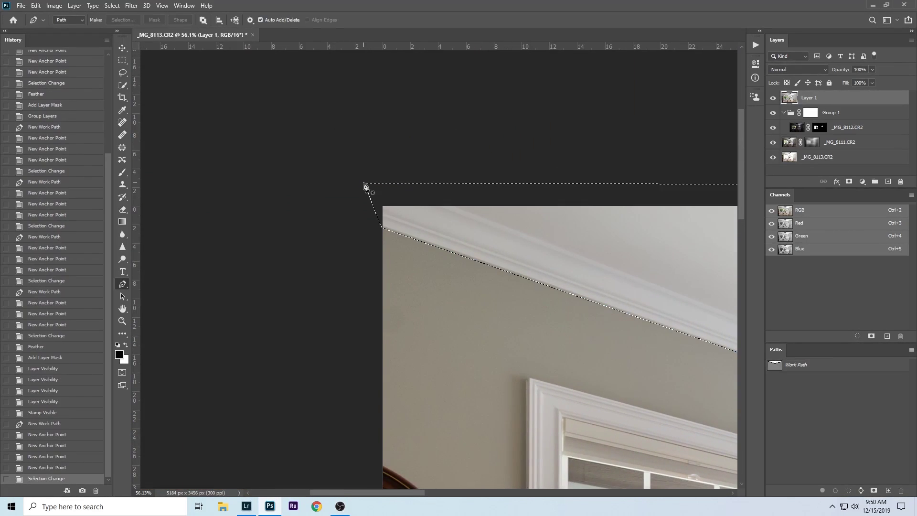
# Feather the ceiling selection with the feather radius already entered
pyautogui.hotkey('shift', 'F6')
pyautogui.press('Return')
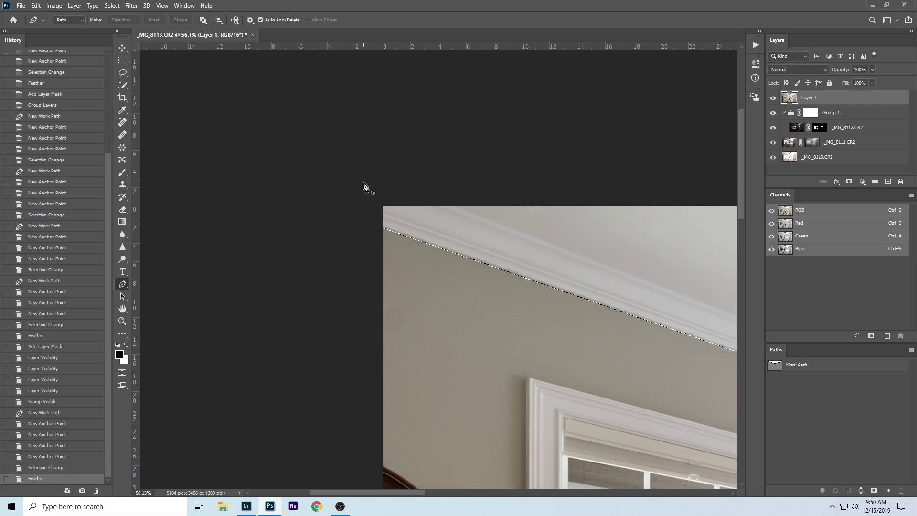
pyautogui.hotkey('ctrl', '-')
pyautogui.hotkey('ctrl', '-')
pyautogui.hotkey('ctrl', '-')
pyautogui.hotkey('ctrl', '-')
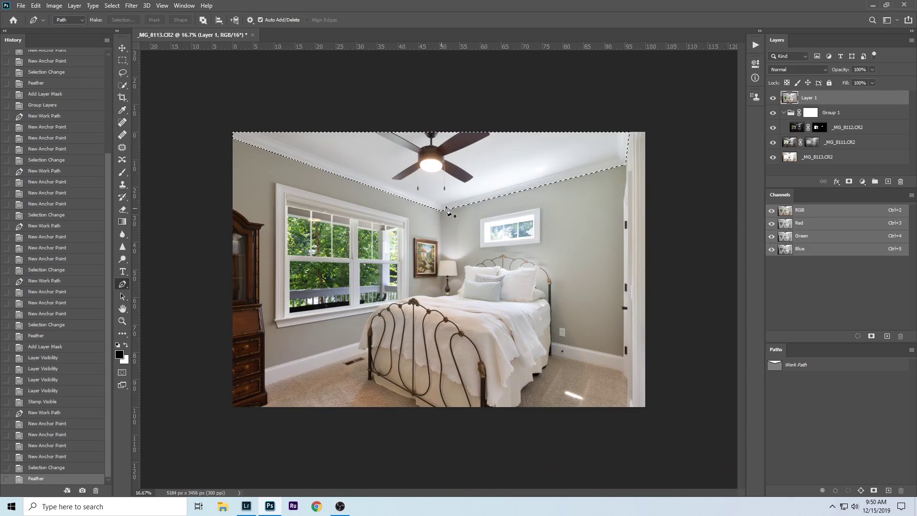
# Look up the keyboard shortcut assigned to Replace Color among the Image commands and keep the assignment
pyautogui.click(54, 5)
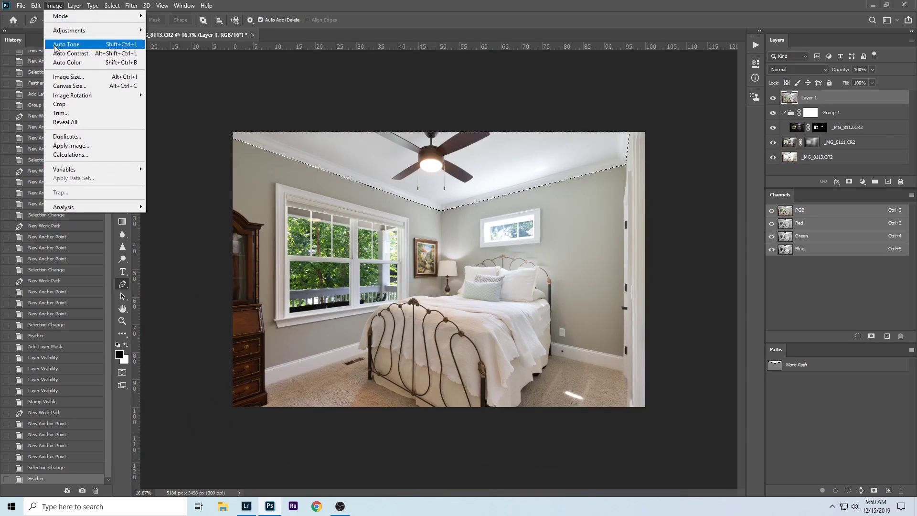
pyautogui.moveTo(36, 6)
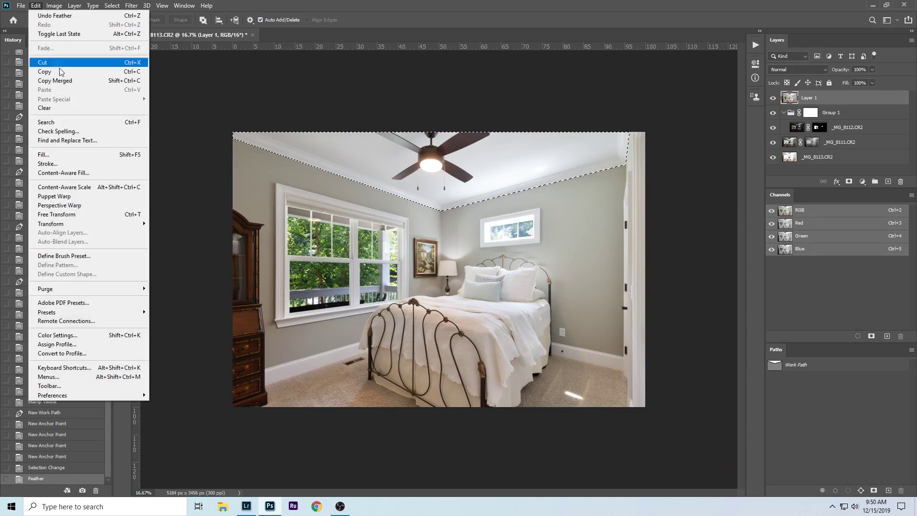
pyautogui.click(106, 369)
pyautogui.moveTo(703, 164); pyautogui.dragTo(452, 102)
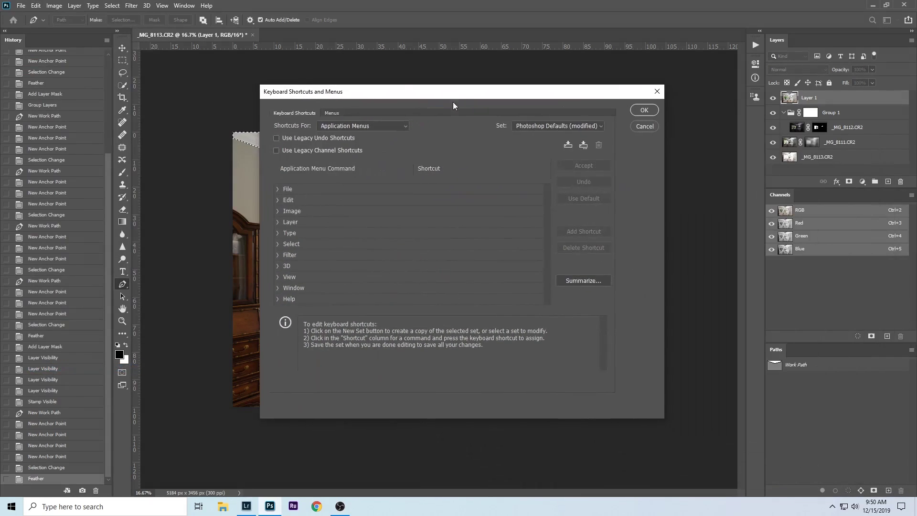
pyautogui.click(280, 213)
pyautogui.scroll(-7, 389, 248)
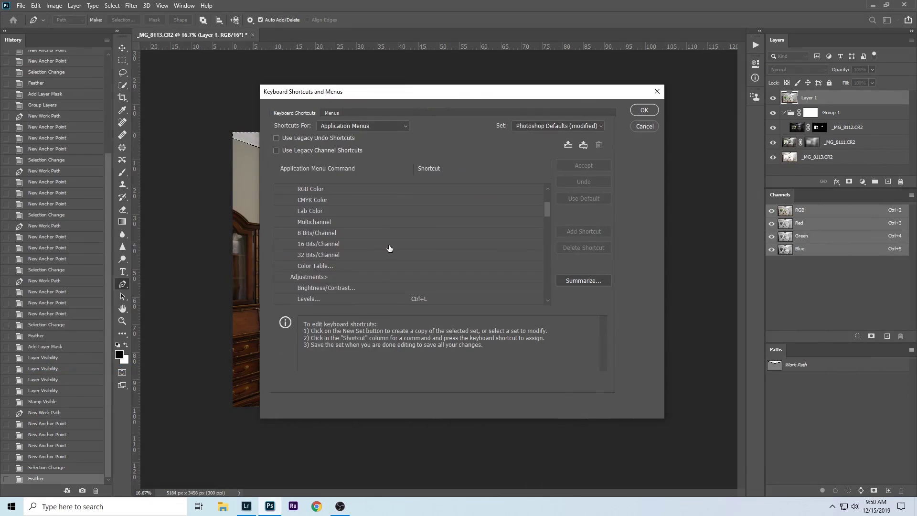
pyautogui.scroll(-8, 389, 248)
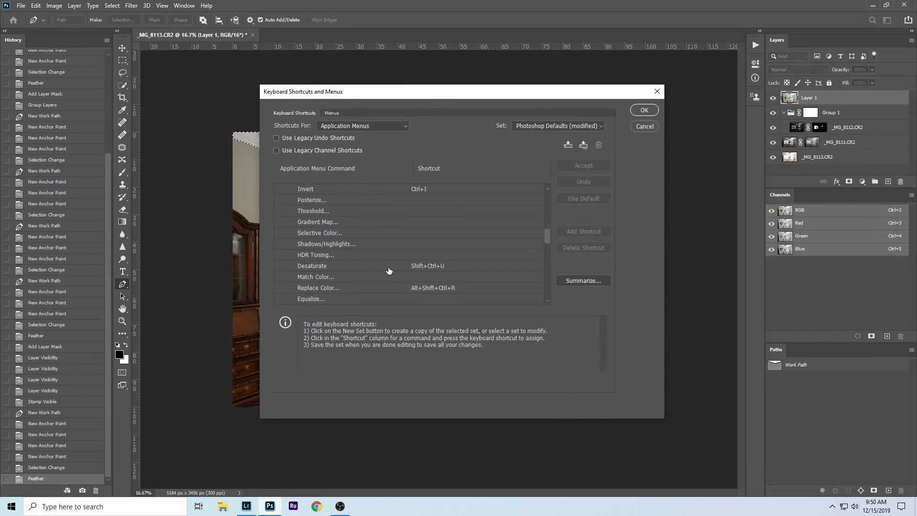
pyautogui.click(427, 281)
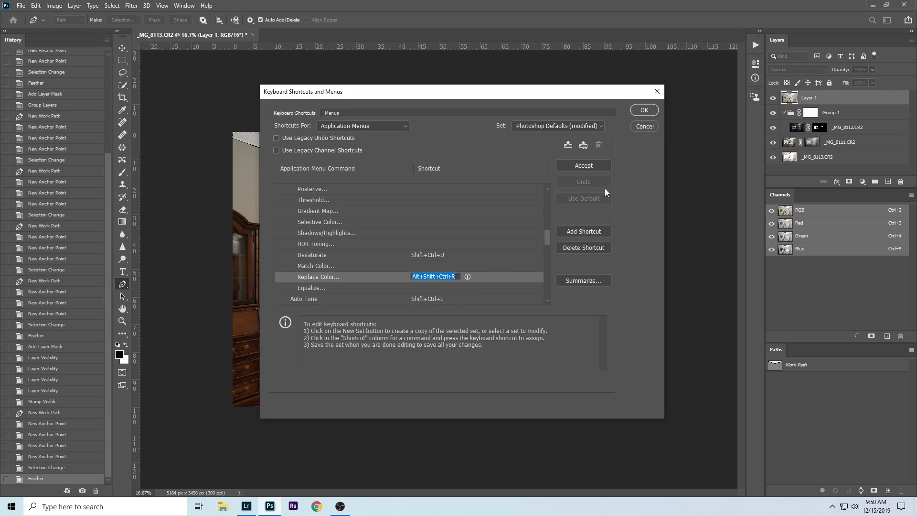
pyautogui.click(600, 166)
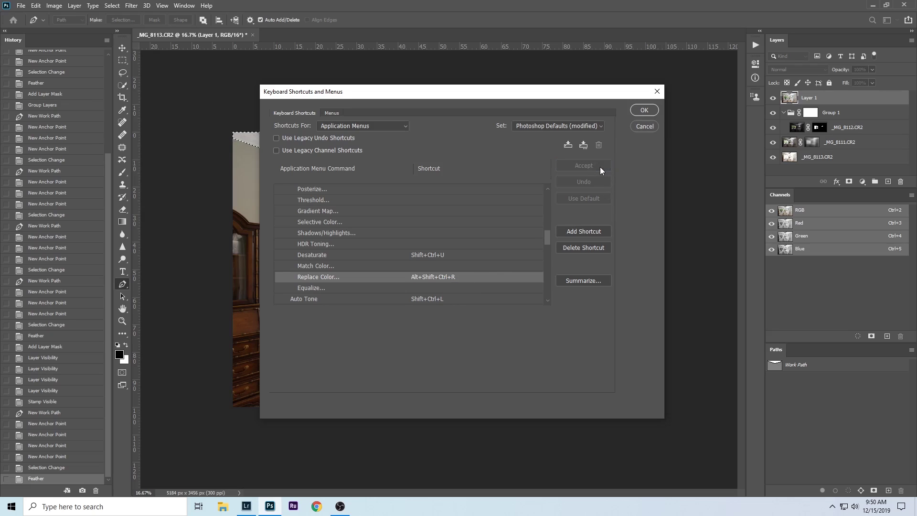
pyautogui.click(644, 110)
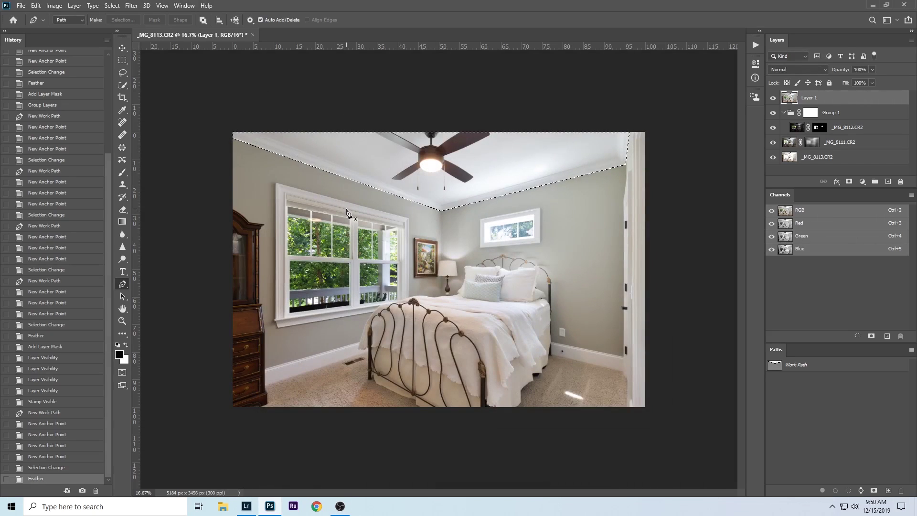
# Apply Replace Color to the selected ceiling, sampling its grey beside the fan and lowering the saturation
pyautogui.hotkey('ctrl', 'alt', 'shift', 'r')
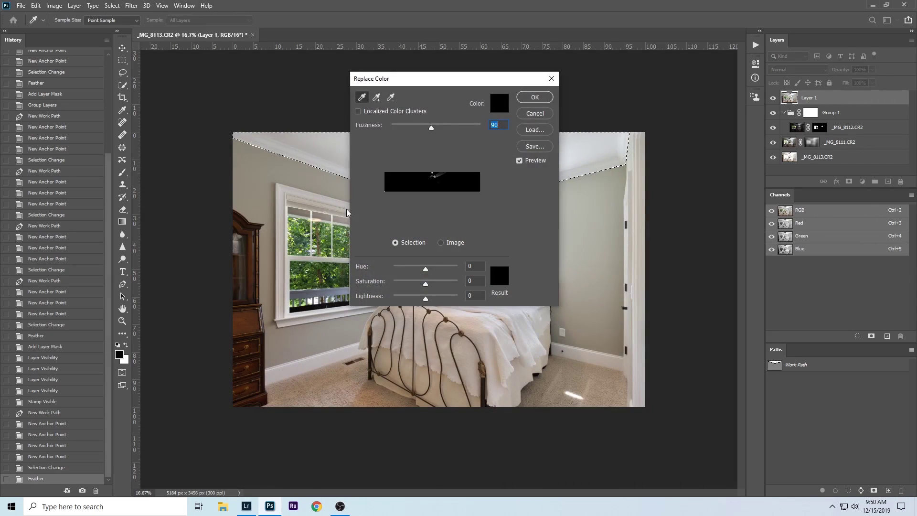
pyautogui.moveTo(461, 88); pyautogui.dragTo(624, 146)
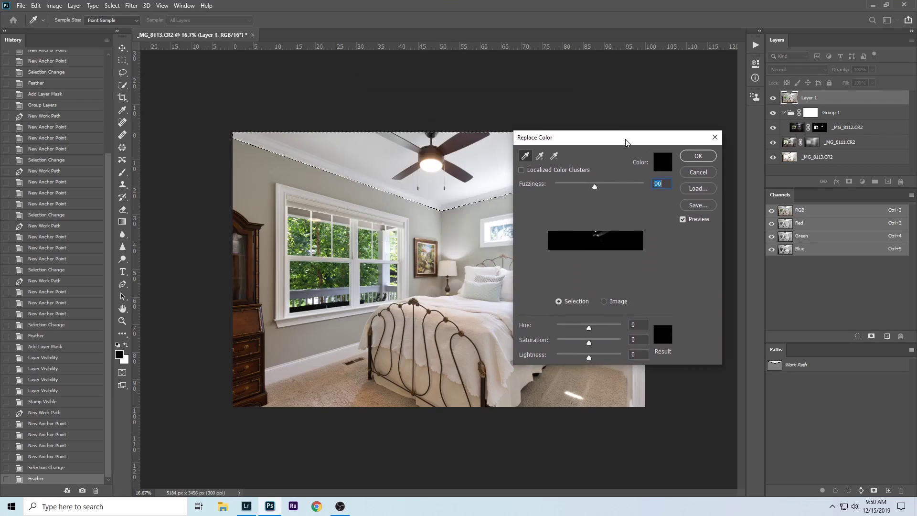
pyautogui.click(390, 161)
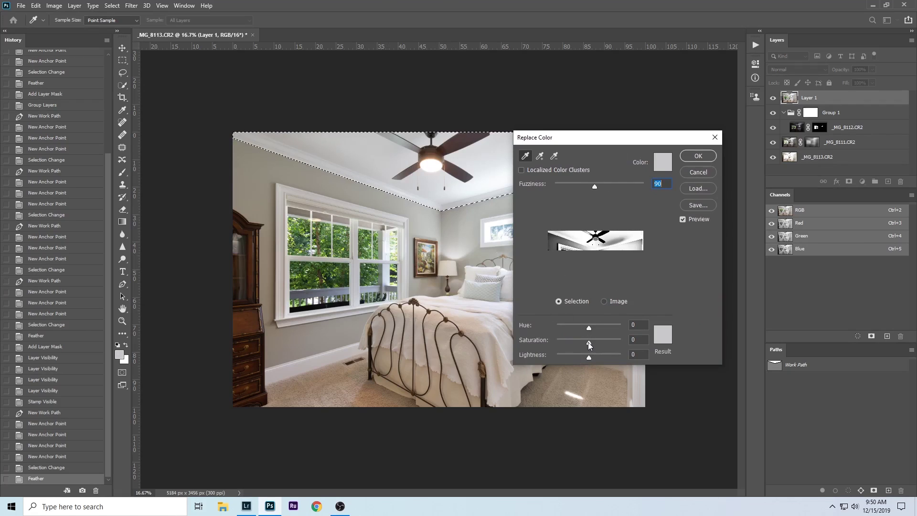
pyautogui.moveTo(589, 339); pyautogui.dragTo(574, 339)
pyautogui.click(698, 155)
# Try a single Brush dab in the default black on the selected ceiling and undo it
pyautogui.press('b')
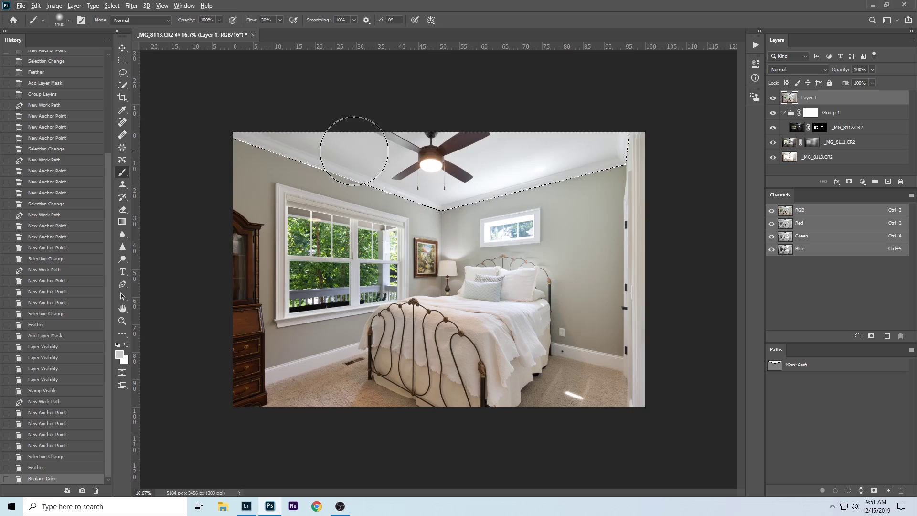
pyautogui.press('d')
pyautogui.hotkey('alt', 'd')
pyautogui.press('Escape')
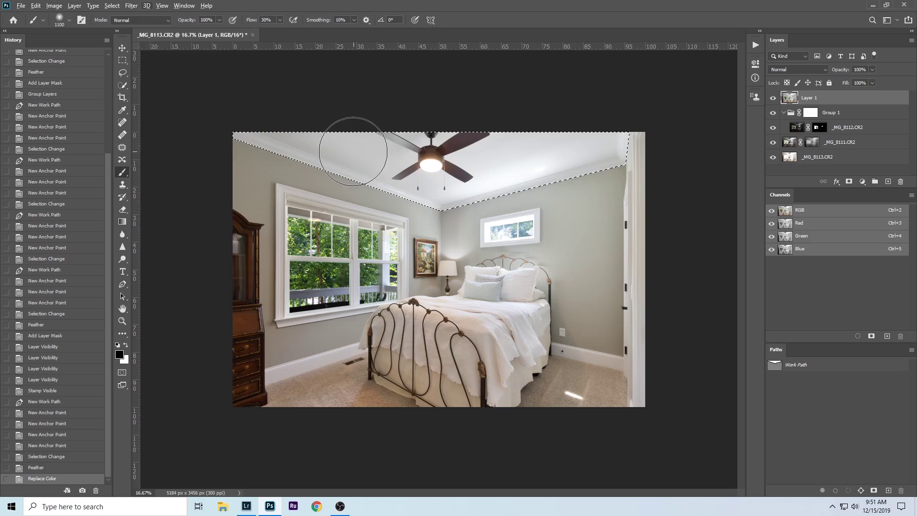
pyautogui.hotkey('alt', 'd')
pyautogui.press('Escape')
pyautogui.click(353, 151)
pyautogui.hotkey('ctrl', 'z')
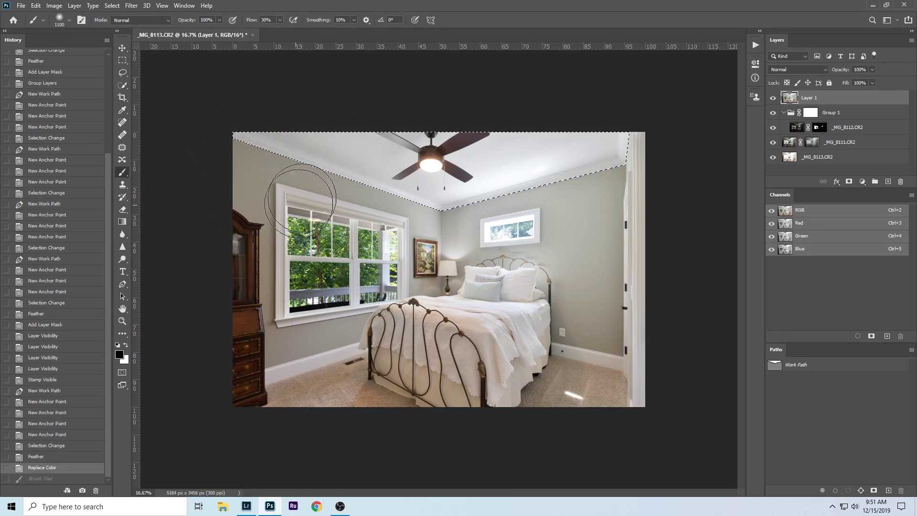
# Paint the selected ceiling with the Brush in Color mode using grey sampled from the ceiling beside the fan, and drop the selection
pyautogui.press('x')
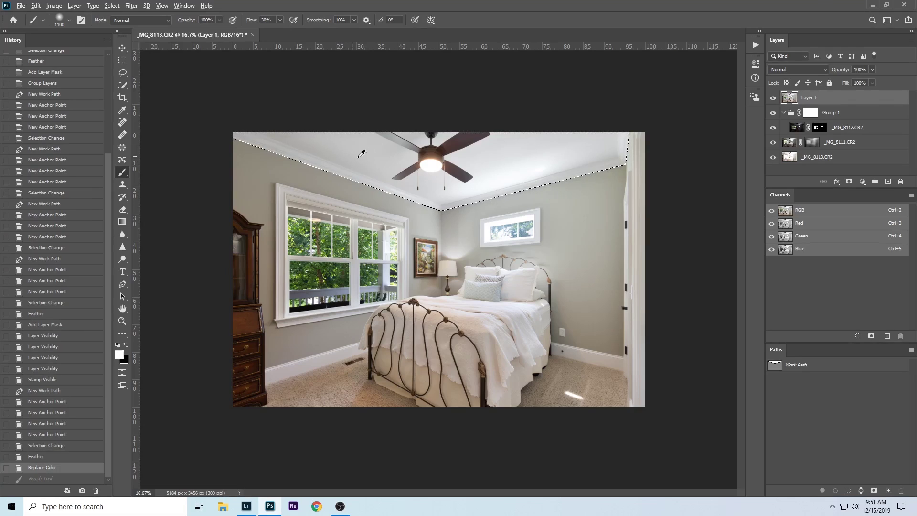
pyautogui.keyDown('alt'); pyautogui.click(363, 147); pyautogui.keyUp('alt')
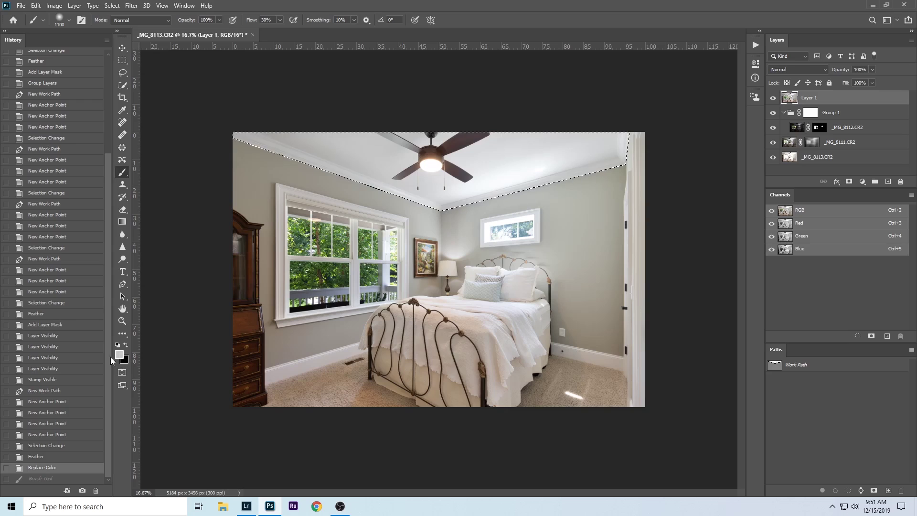
pyautogui.rightClick(348, 145)
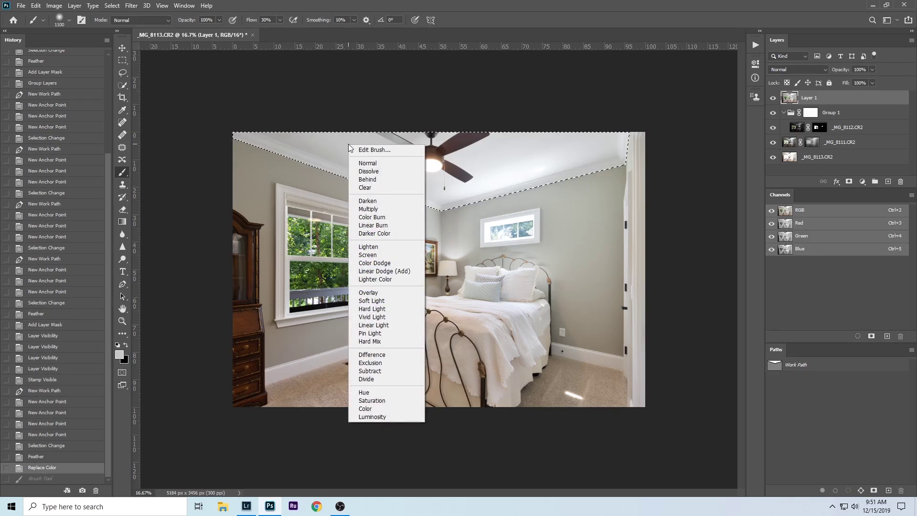
pyautogui.click(383, 408)
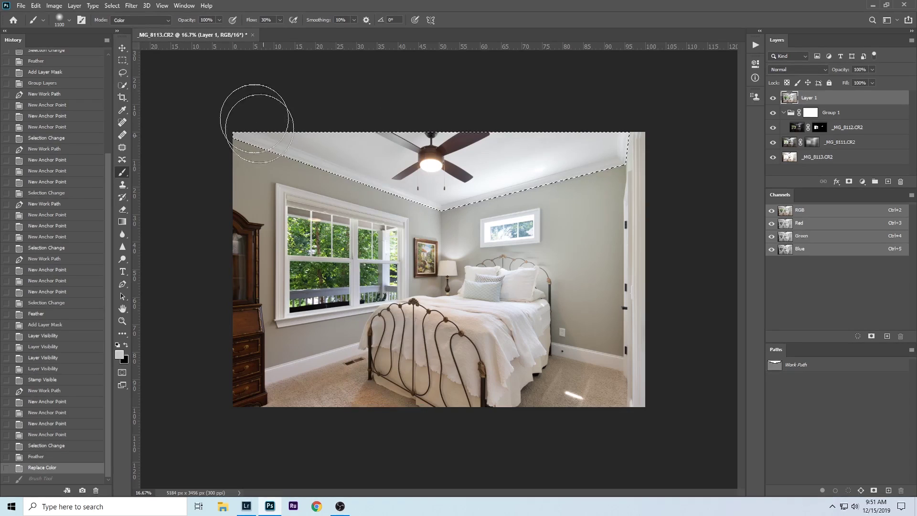
pyautogui.moveTo(319, 171)
pyautogui.mouseDown()
pyautogui.moveTo(600, 164)
pyautogui.moveTo(317, 167)
pyautogui.moveTo(327, 166)
pyautogui.mouseUp()
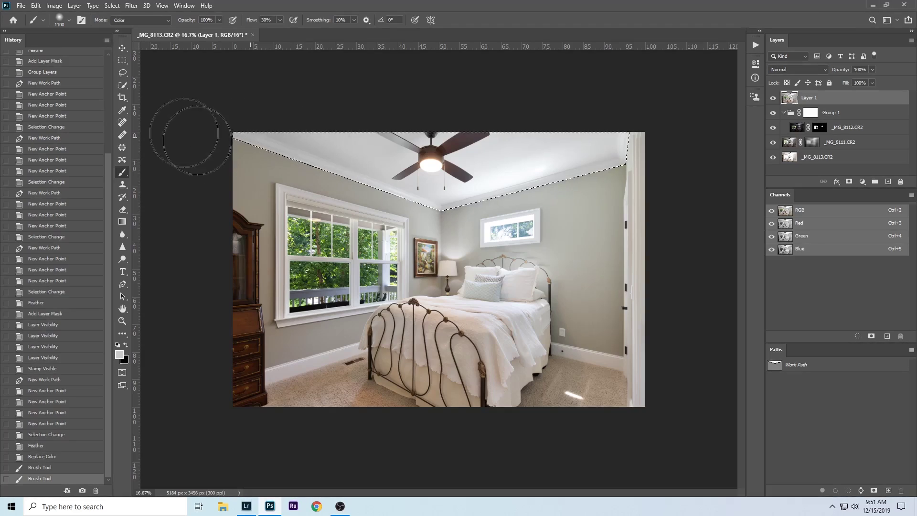
pyautogui.hotkey('ctrl', 'h')
pyautogui.hotkey('ctrl', 'd')
# Compare the image with Layer 1 hidden and shown to judge the ceiling color correction
pyautogui.press('z')
pyautogui.moveTo(385, 190); pyautogui.dragTo(421, 155)
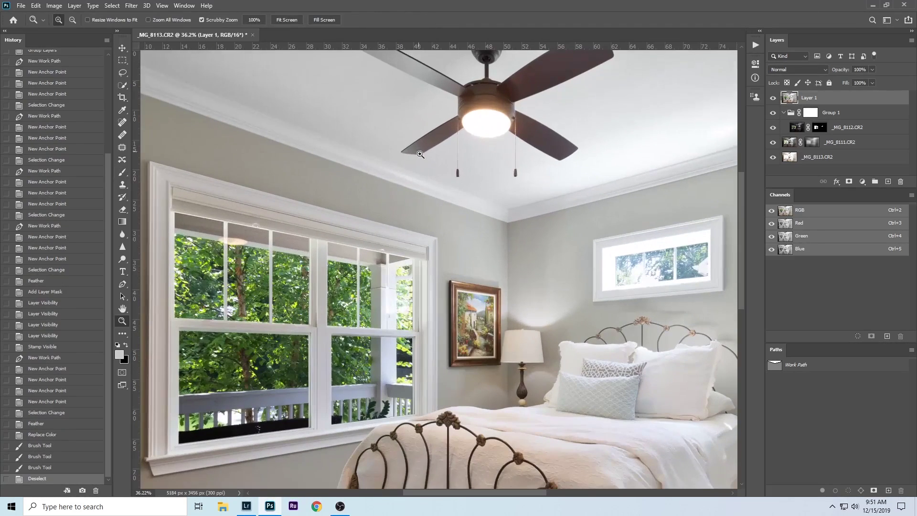
pyautogui.keyDown('alt'); pyautogui.click(544, 212); pyautogui.keyUp('alt')
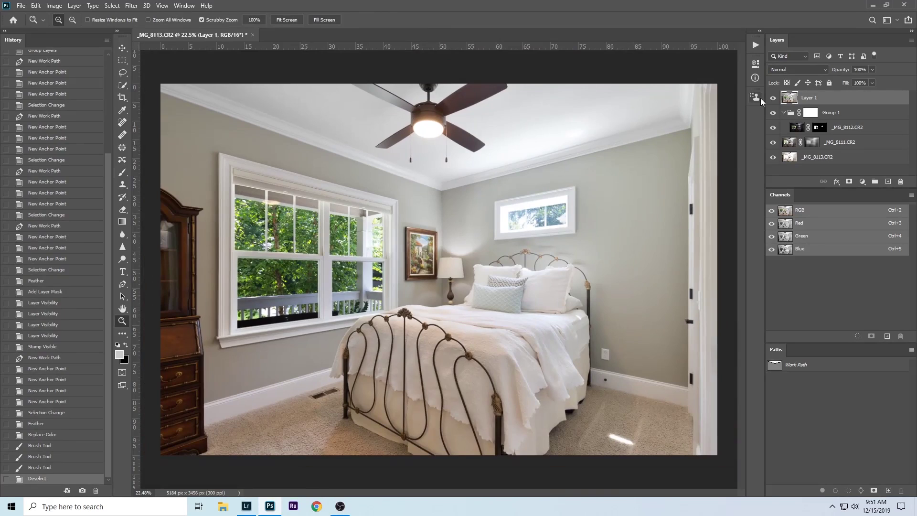
pyautogui.click(772, 96)
pyautogui.click(772, 97)
pyautogui.click(772, 97)
pyautogui.click(772, 97)
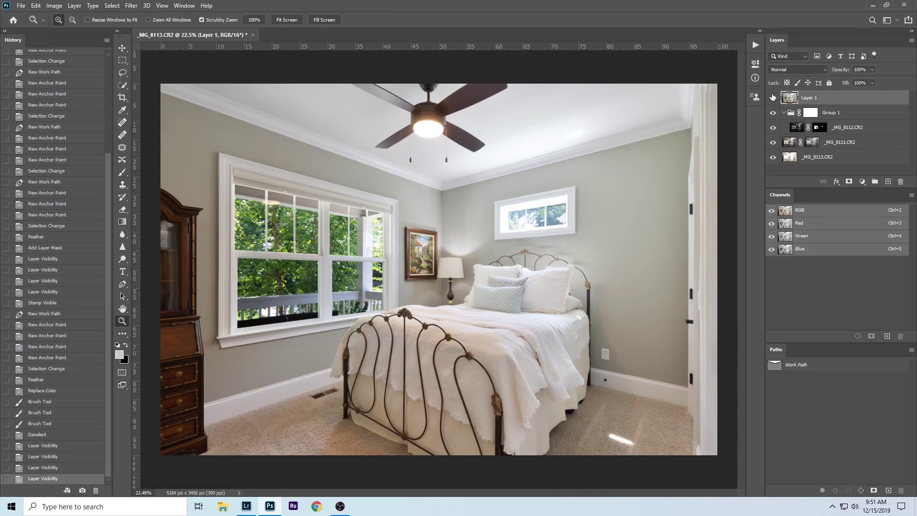
# Turn off the history option that makes layer visibility changes undoable
pyautogui.click(107, 40)
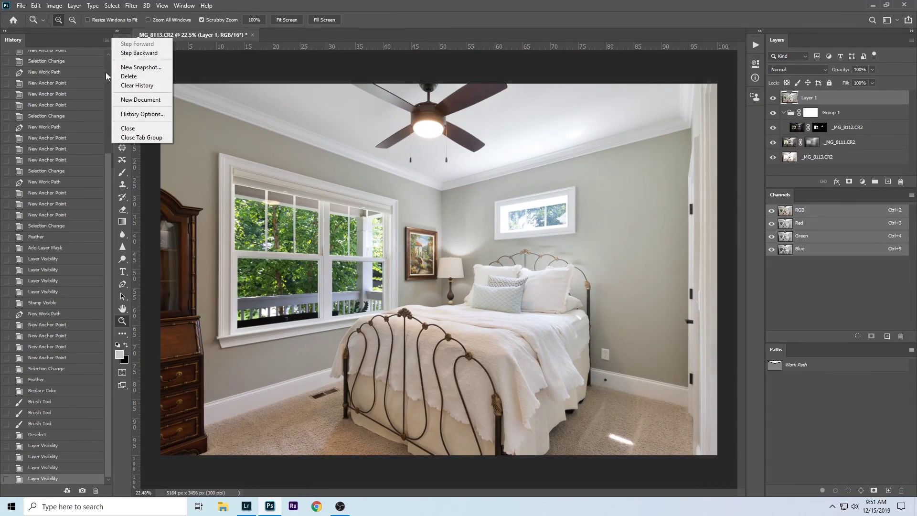
pyautogui.click(138, 115)
pyautogui.click(425, 195)
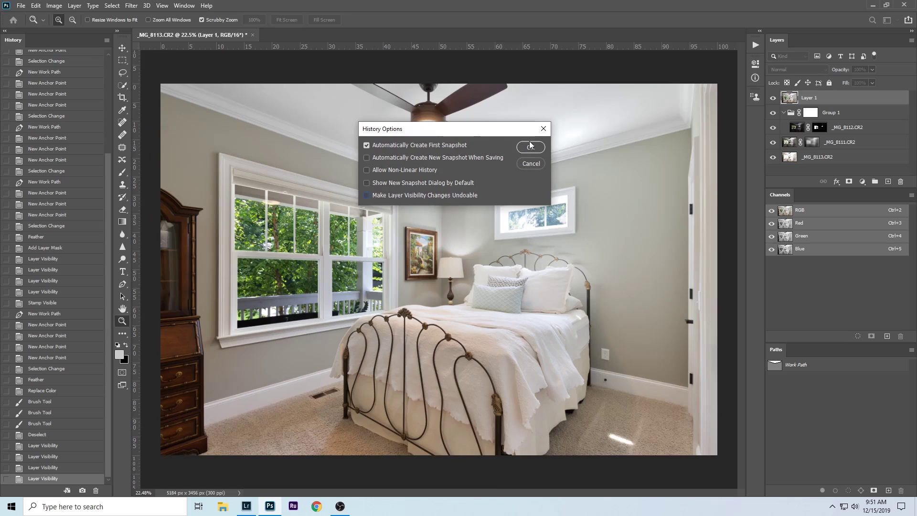
pyautogui.click(530, 147)
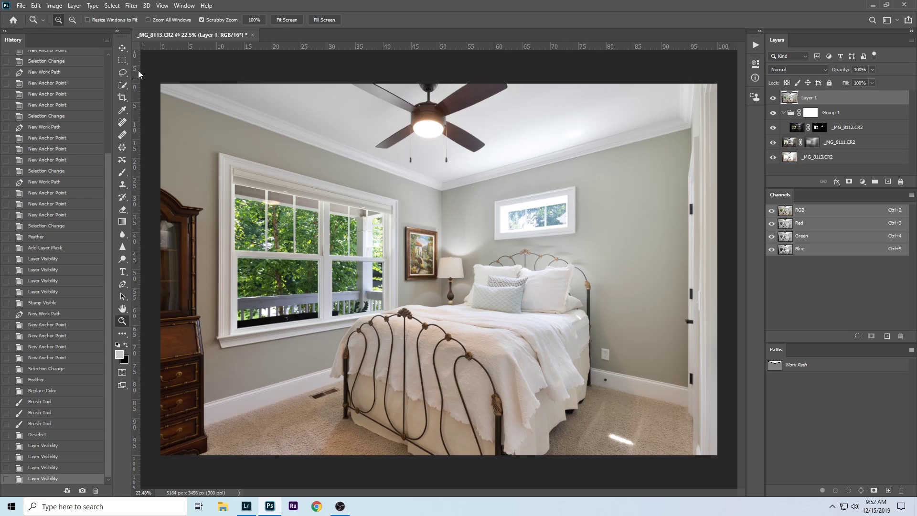
# Select the shadows of Layer 1 with Color Range, using 90% fuzziness and a range of 65
pyautogui.click(112, 5)
pyautogui.click(143, 98)
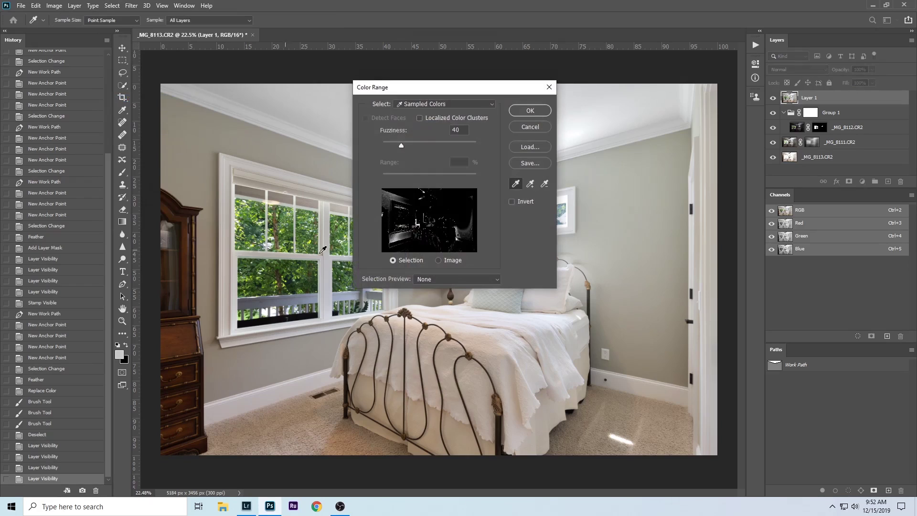
pyautogui.click(428, 107)
pyautogui.click(439, 213)
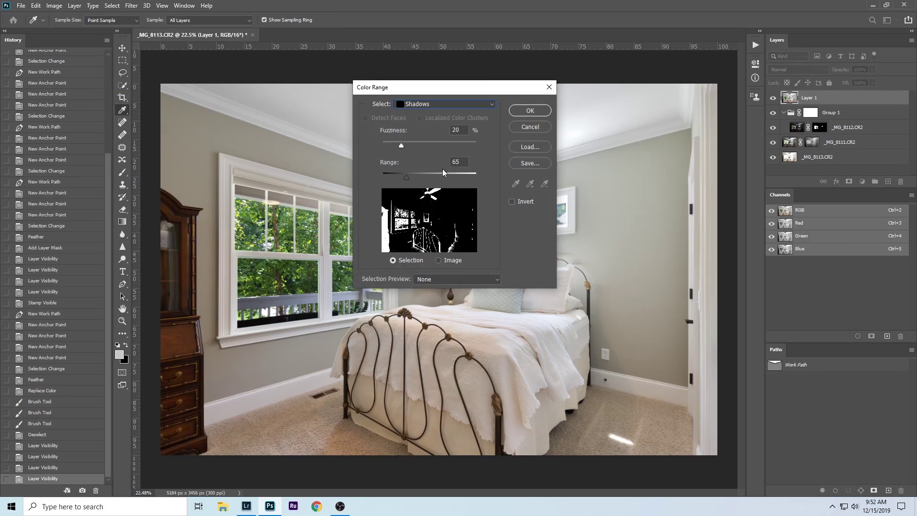
pyautogui.moveTo(414, 142); pyautogui.dragTo(468, 146)
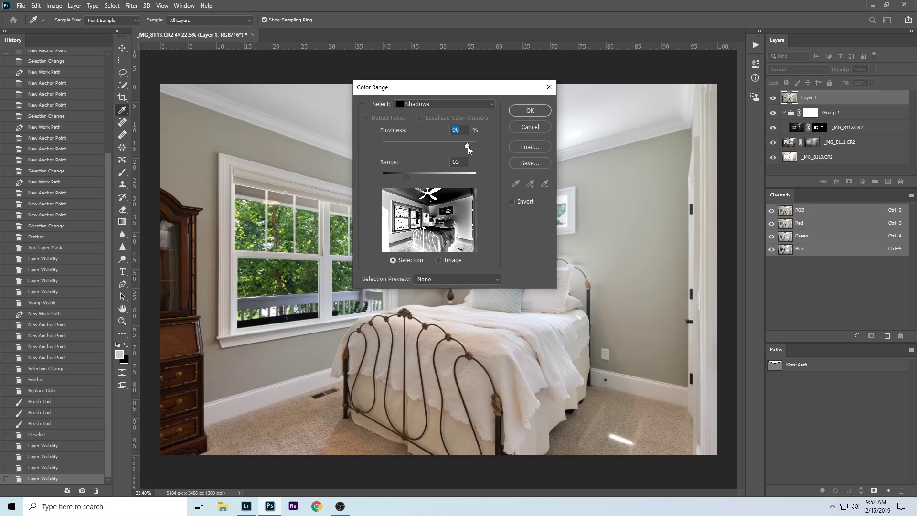
pyautogui.moveTo(406, 177); pyautogui.dragTo(406, 178)
pyautogui.click(529, 111)
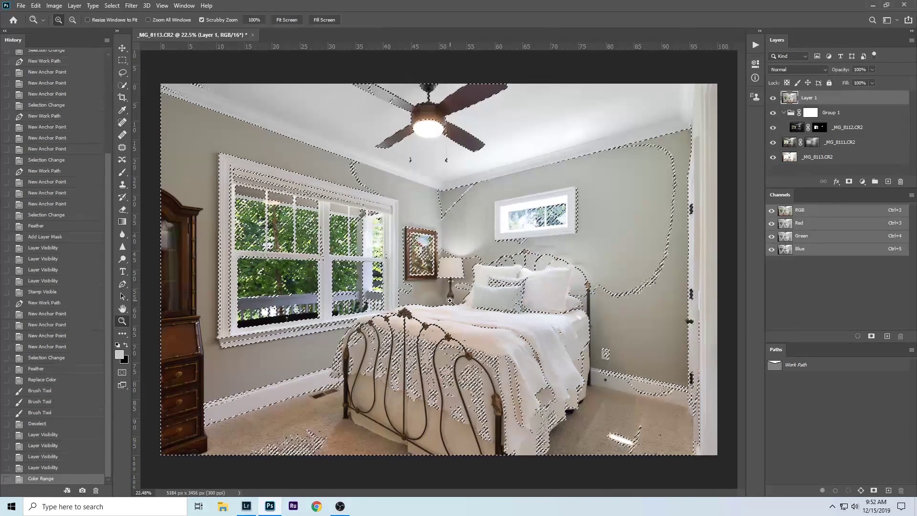
# Feather the shadow selection by 150 pixels
pyautogui.hotkey('shift', 'F6')
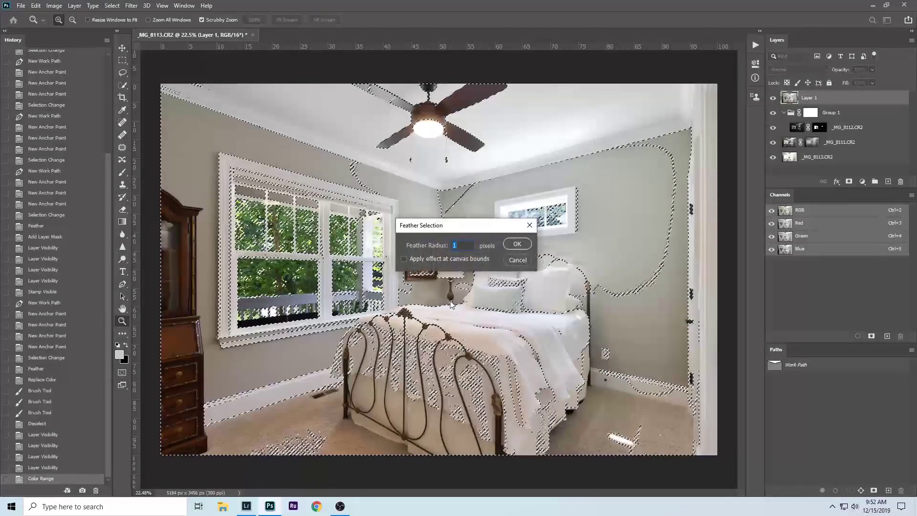
pyautogui.write('150')
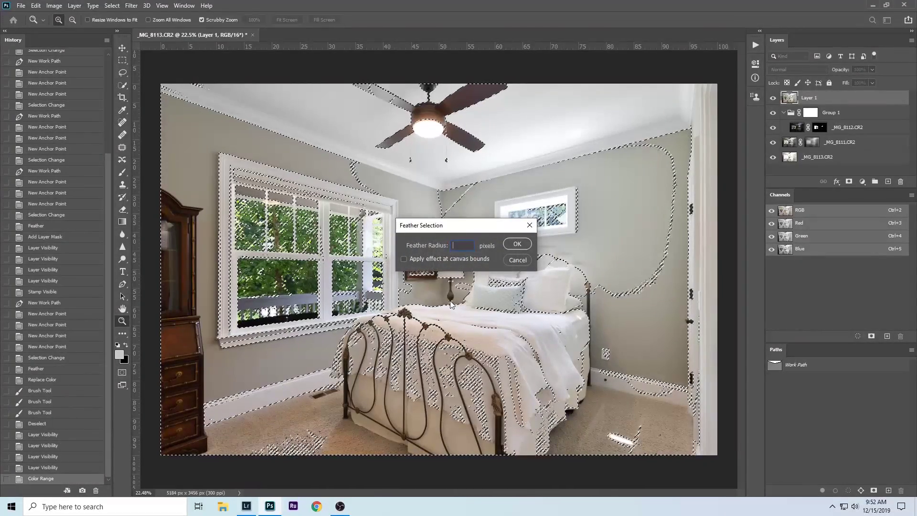
pyautogui.press('Return')
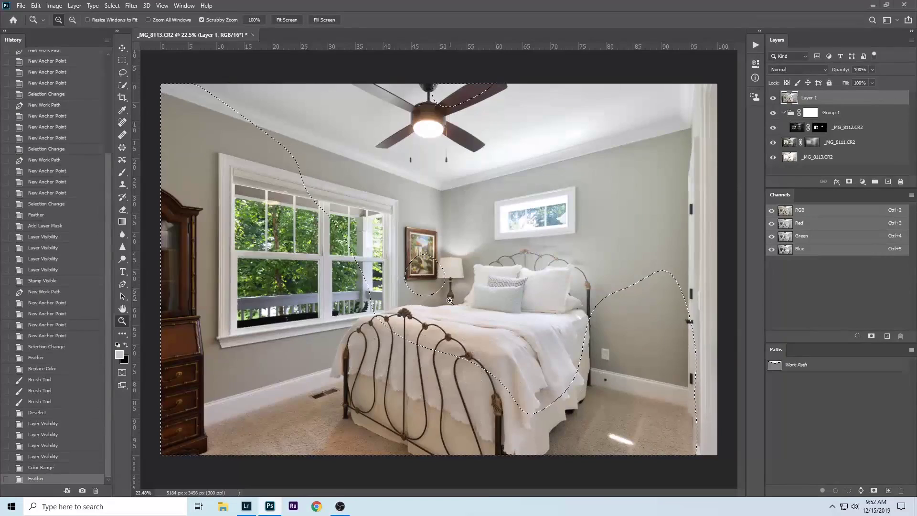
# Brighten the selected shadows with Curves, raising the midpoint at input 128 to output 177 and moving the black point to input 6
pyautogui.hotkey('ctrl', 'm')
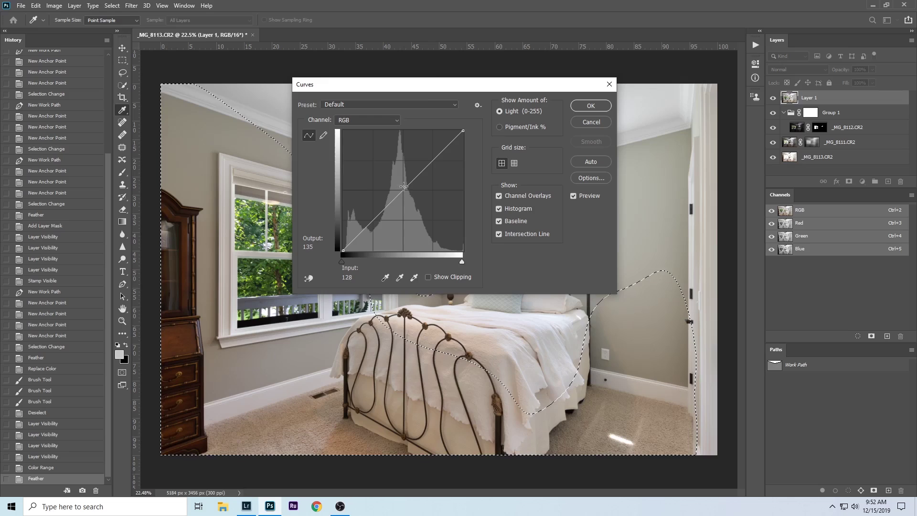
pyautogui.moveTo(403, 187); pyautogui.dragTo(403, 168)
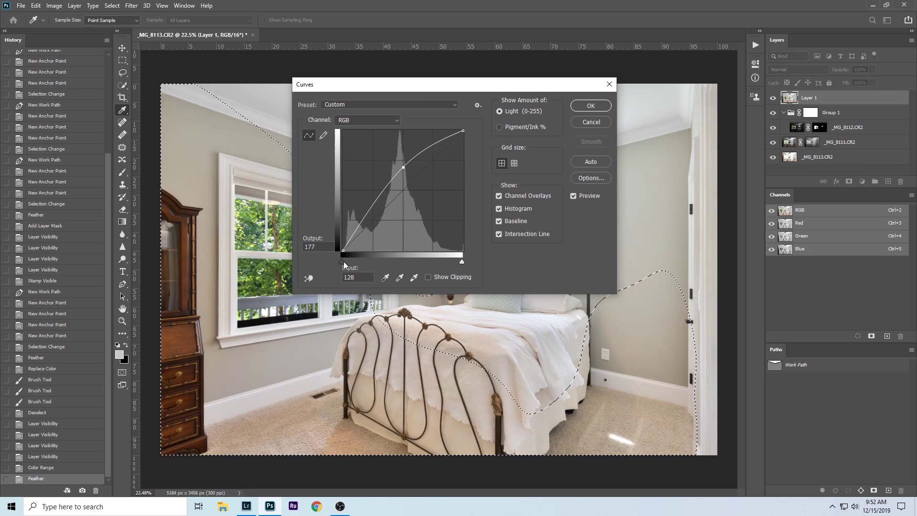
pyautogui.moveTo(343, 262); pyautogui.dragTo(345, 262)
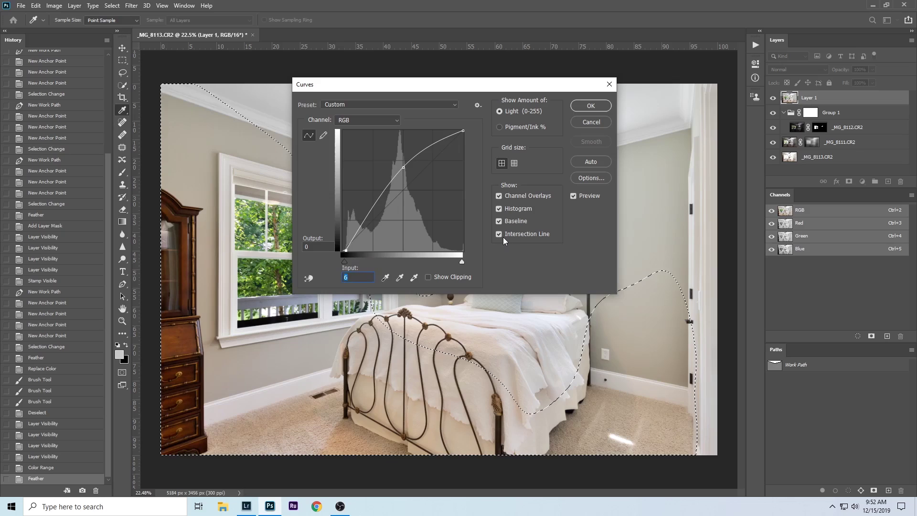
# Compare the photo with and without the Curves preview, moving the dialog off the window area, and apply the shadow adjustment
pyautogui.click(595, 197)
pyautogui.click(594, 197)
pyautogui.click(595, 197)
pyautogui.click(594, 197)
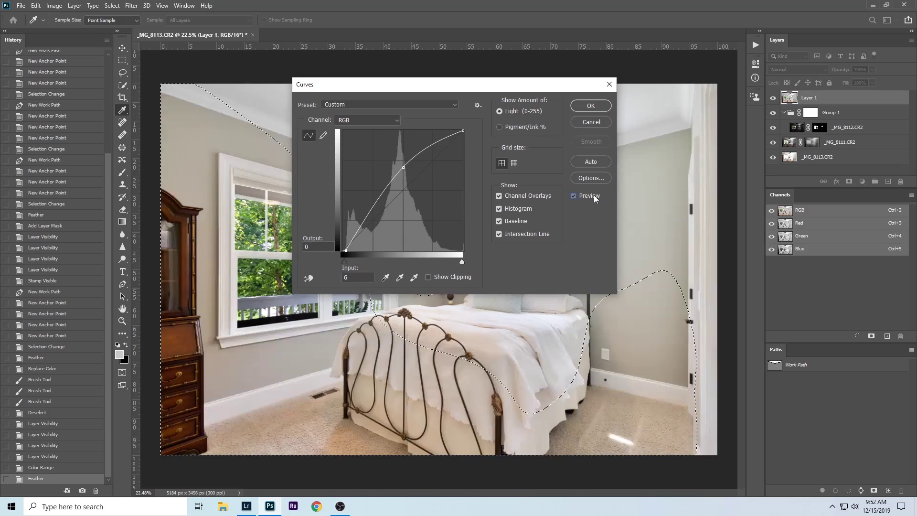
pyautogui.click(595, 198)
pyautogui.click(594, 197)
pyautogui.click(595, 197)
pyautogui.click(594, 197)
pyautogui.moveTo(497, 84); pyautogui.dragTo(666, 138)
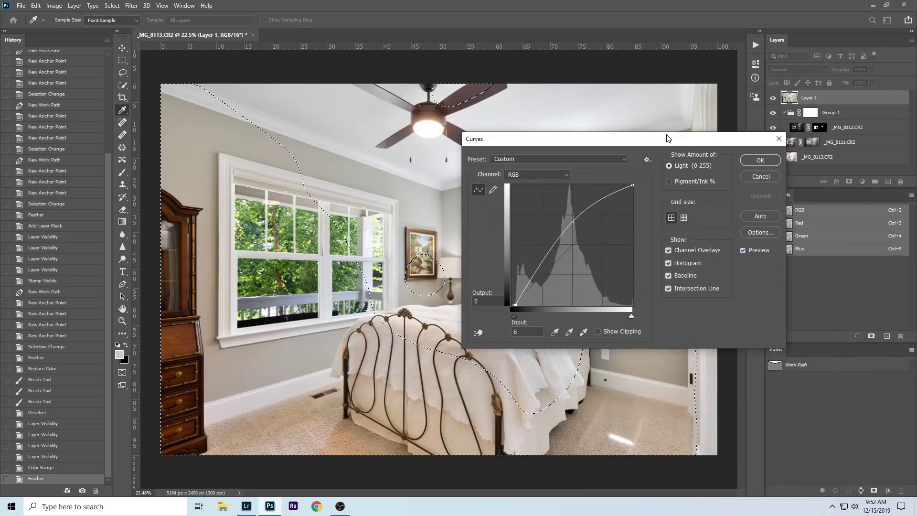
pyautogui.click(749, 251)
pyautogui.click(749, 250)
pyautogui.click(750, 250)
pyautogui.click(749, 251)
pyautogui.click(760, 161)
pyautogui.press('z')
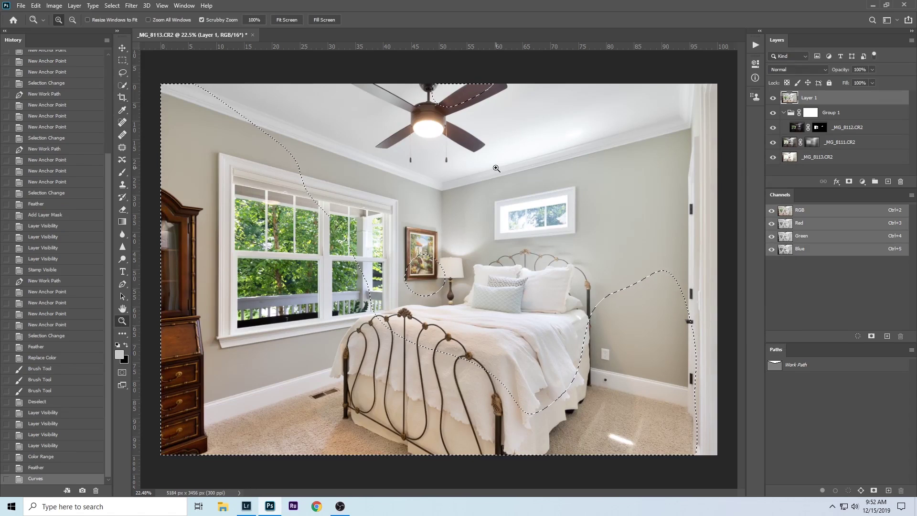
# Invert the selection and darken its midtones with Curves, placing the midpoint at input 128 and output 110, and deselect
pyautogui.hotkey('ctrl', 'shift', 'i')
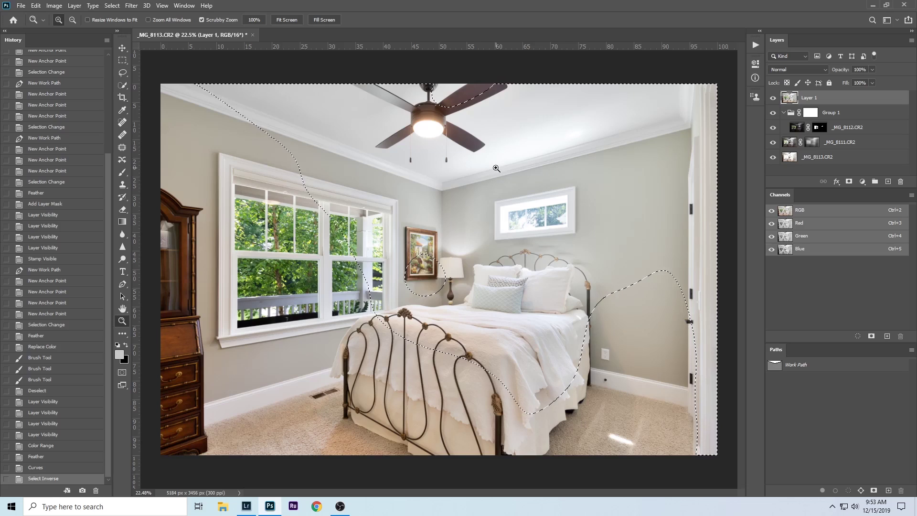
pyautogui.press('i')
pyautogui.hotkey('ctrl', 'm')
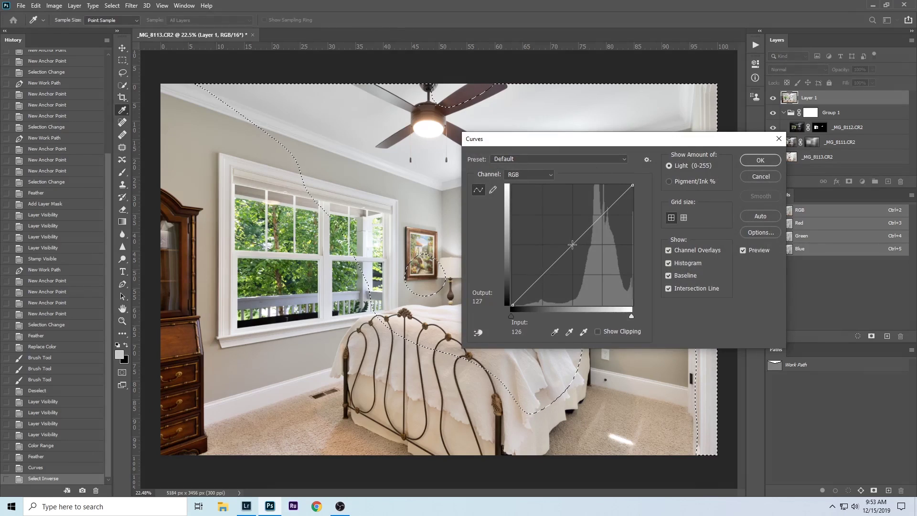
pyautogui.moveTo(574, 243); pyautogui.dragTo(573, 251)
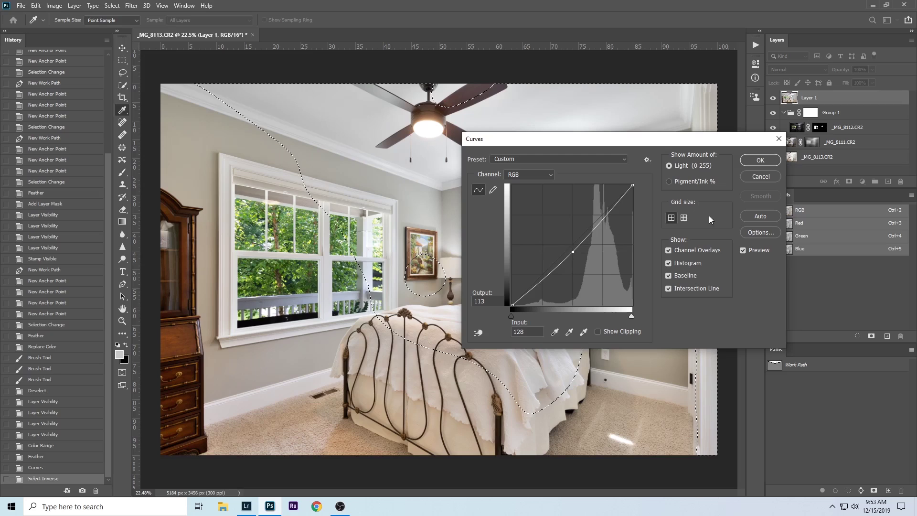
pyautogui.click(757, 251)
pyautogui.click(758, 251)
pyautogui.click(758, 251)
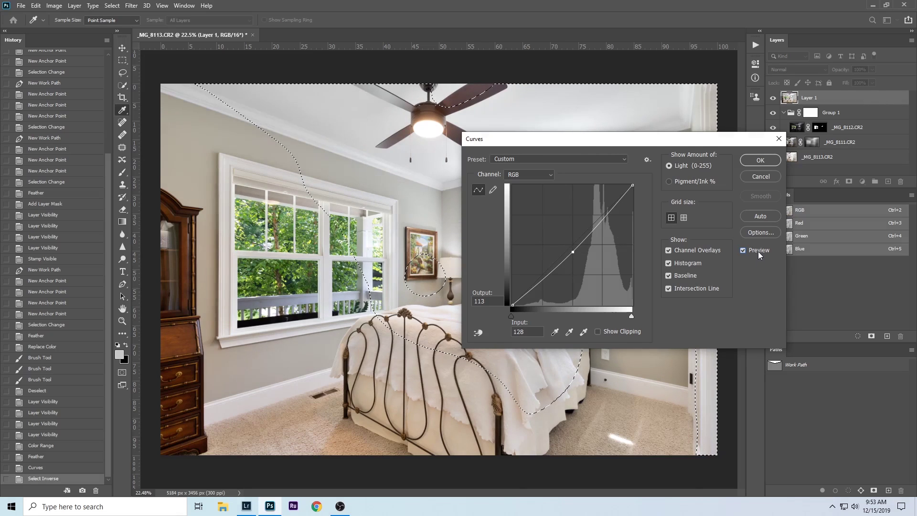
pyautogui.click(758, 251)
pyautogui.moveTo(576, 254); pyautogui.dragTo(575, 255)
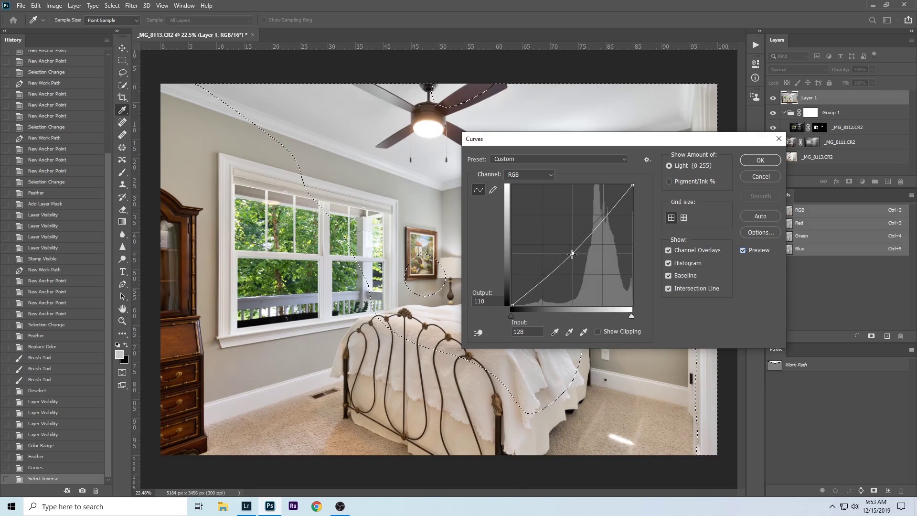
pyautogui.click(759, 160)
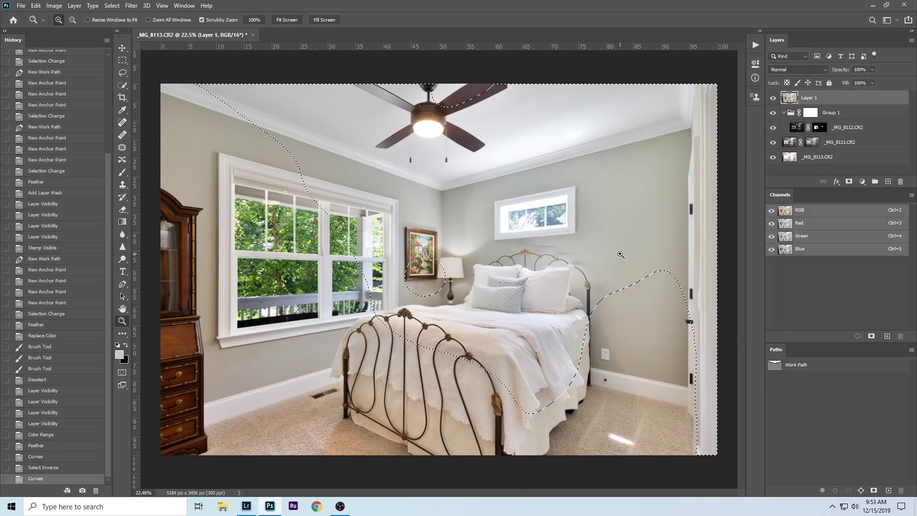
pyautogui.hotkey('ctrl', 'd')
# Compare the photo with Layer 1 hidden and shown to judge the combined shadow and highlight adjustments
pyautogui.press('z')
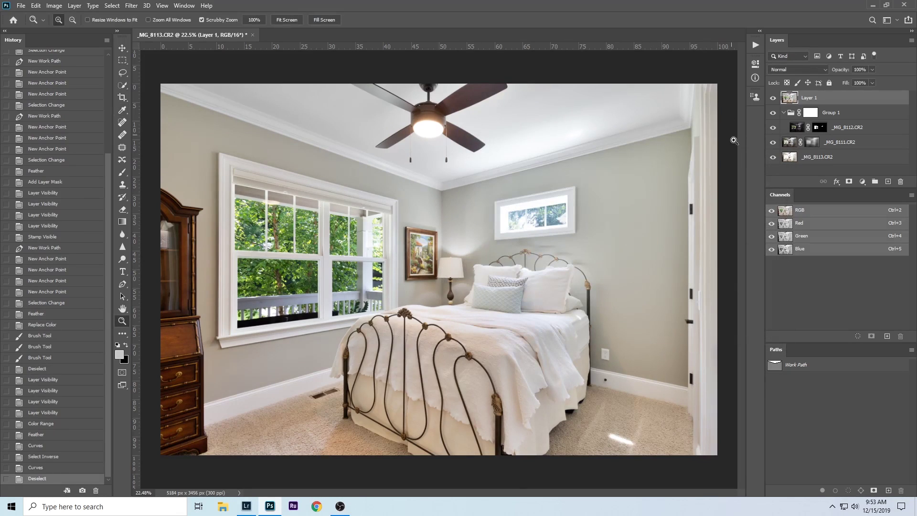
pyautogui.click(773, 98)
pyautogui.click(773, 98)
pyautogui.click(773, 99)
pyautogui.click(772, 99)
pyautogui.click(773, 99)
pyautogui.click(772, 99)
# Examine the wall between the cabinet and the large window and the wall near the door up close, and refit the photo on screen
pyautogui.moveTo(203, 263); pyautogui.dragTo(218, 284)
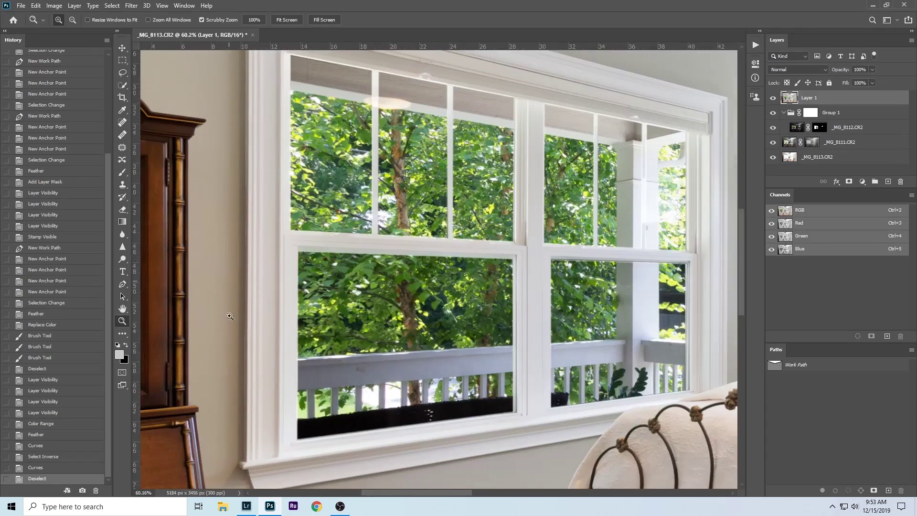
pyautogui.rightClick(241, 276)
pyautogui.click(246, 282)
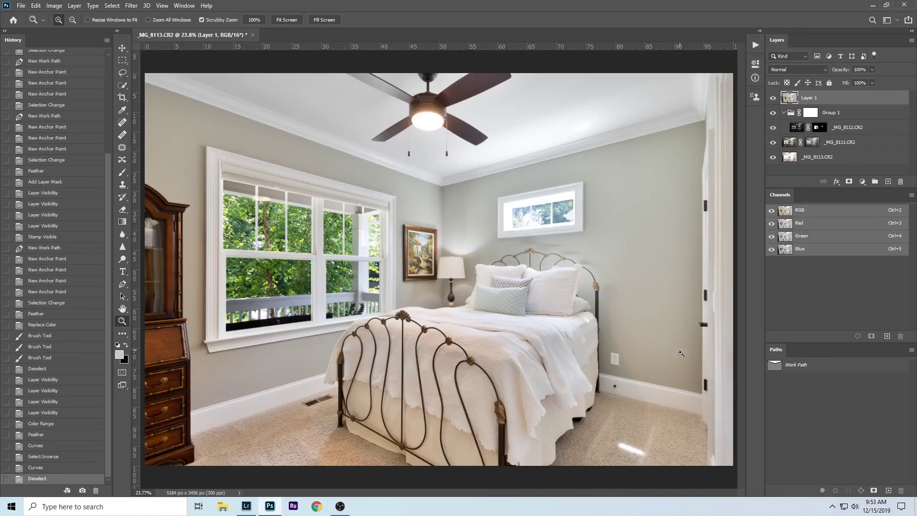
pyautogui.moveTo(681, 354); pyautogui.dragTo(690, 353)
pyautogui.rightClick(692, 366)
pyautogui.click(691, 366)
pyautogui.moveTo(163, 334); pyautogui.dragTo(266, 321)
pyautogui.rightClick(270, 345)
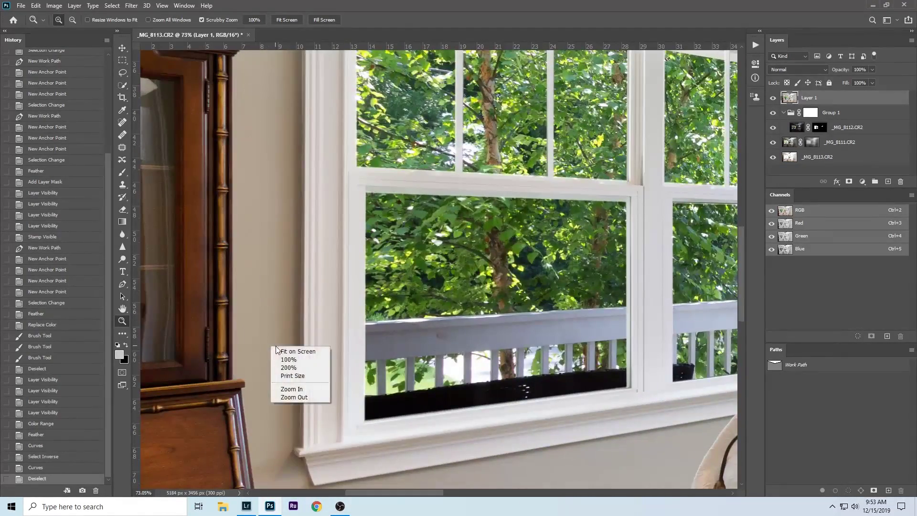
pyautogui.click(282, 351)
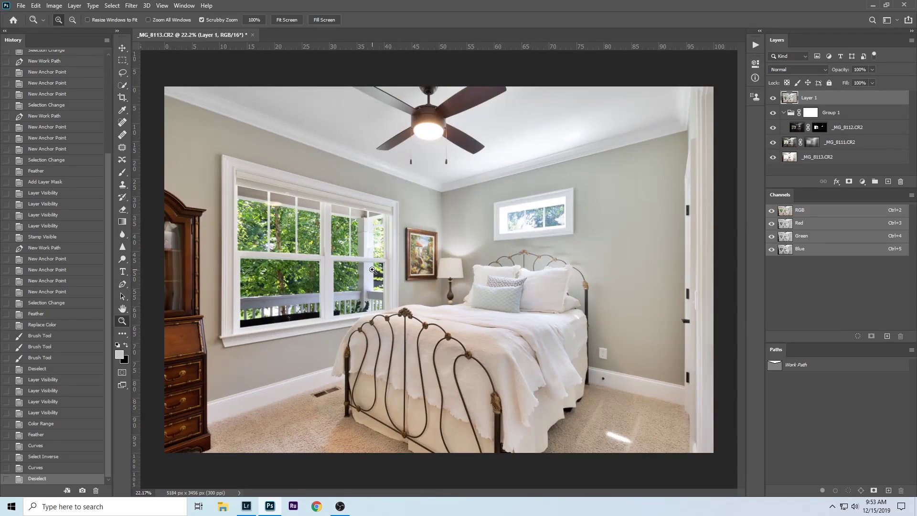
# Use Replace Color to reduce the saturation of the warm wall tone sampled beside the large window's left edge, with fuzziness 45
pyautogui.hotkey('alt', 'i')
pyautogui.press('a')
pyautogui.press('r')
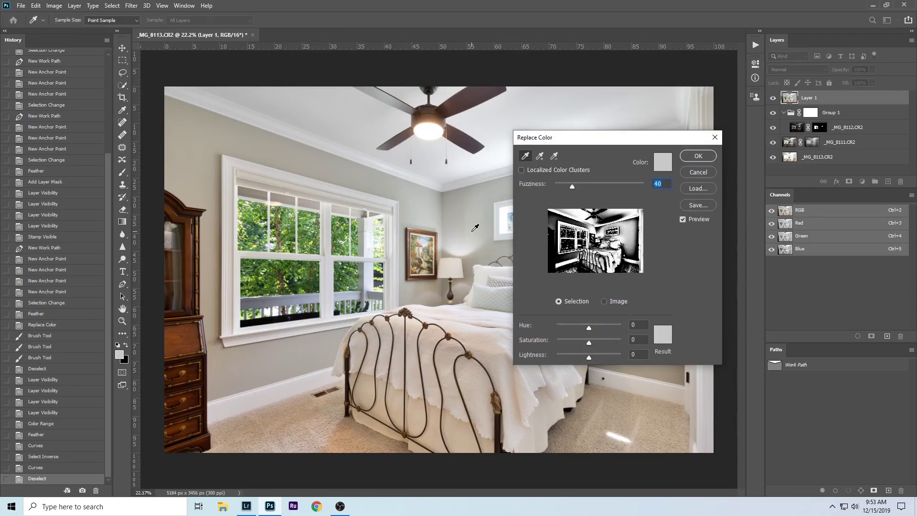
pyautogui.write('45')
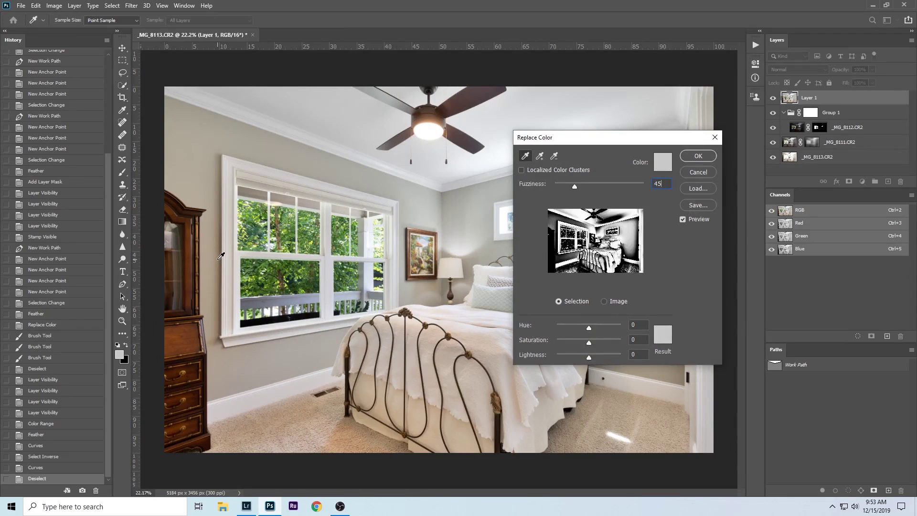
pyautogui.click(220, 258)
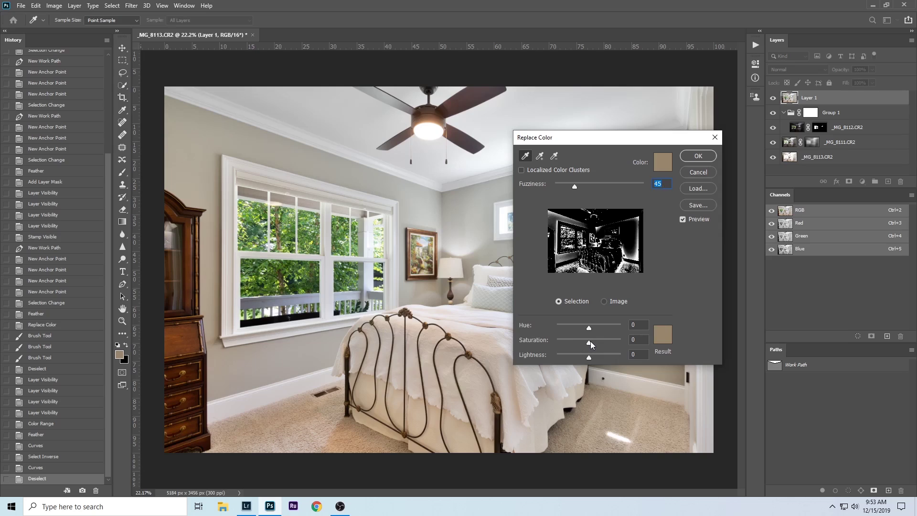
pyautogui.moveTo(590, 341); pyautogui.dragTo(585, 342)
pyautogui.moveTo(583, 345)
pyautogui.mouseDown()
pyautogui.moveTo(631, 345)
pyautogui.moveTo(581, 346)
pyautogui.mouseUp()
pyautogui.click(683, 220)
pyautogui.click(698, 156)
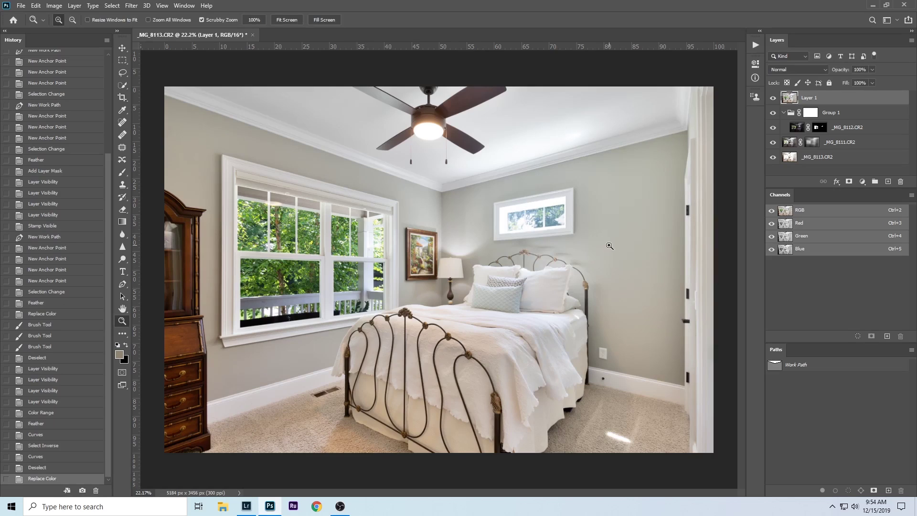
# Sharpen Layer 1 with an Unsharp Mask amount of 100% and inspect the sharpened detail up close
pyautogui.click(132, 5)
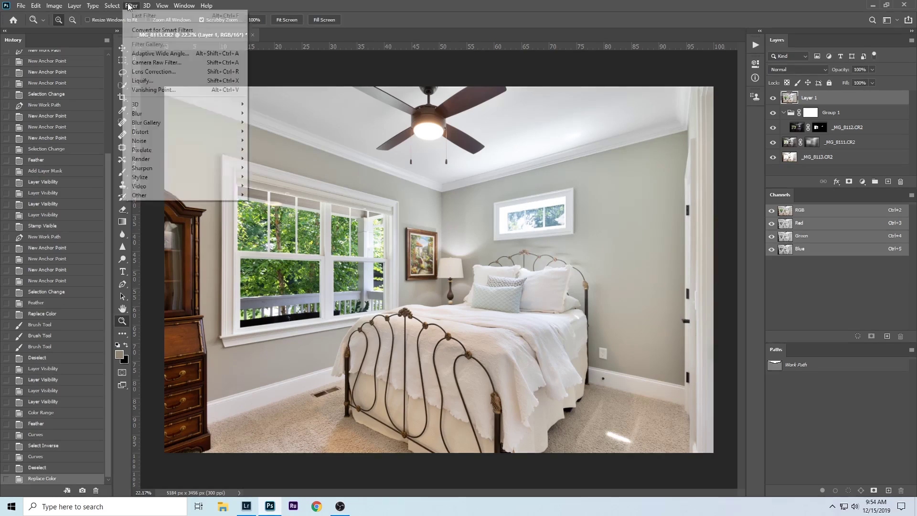
pyautogui.moveTo(191, 174)
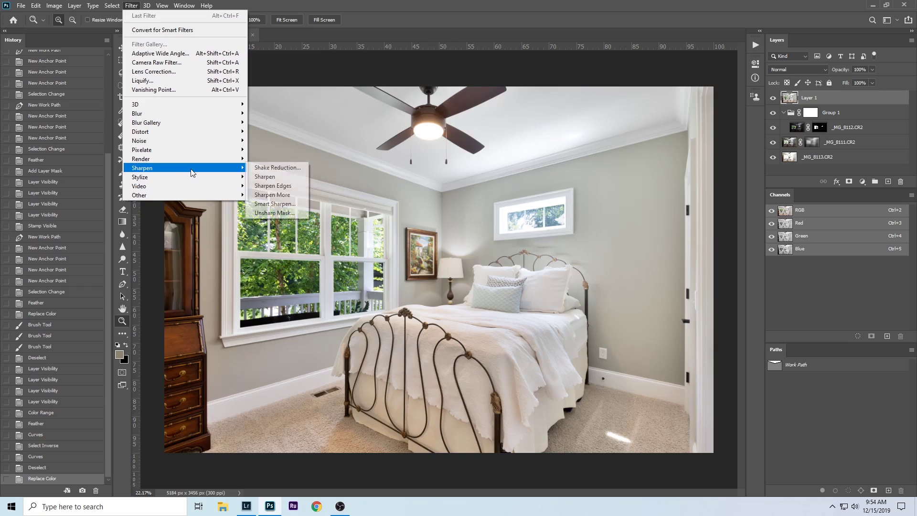
pyautogui.click(271, 210)
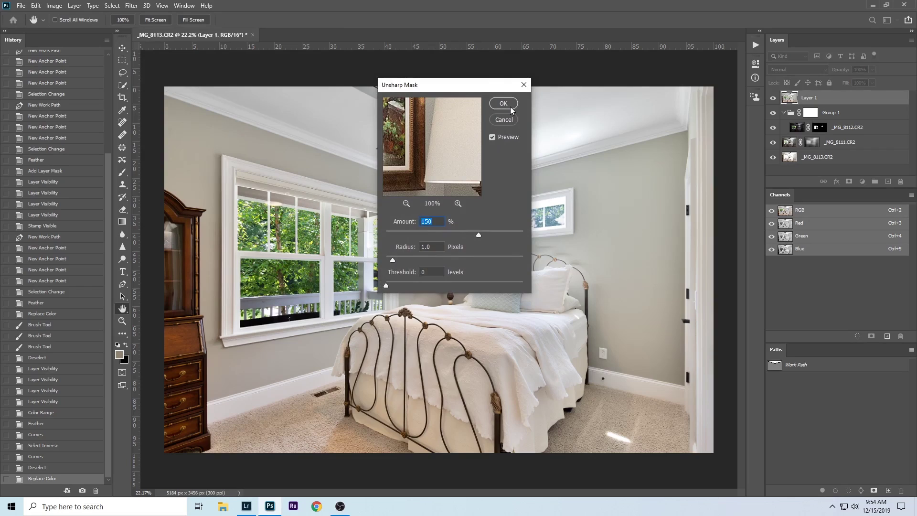
pyautogui.write('100')
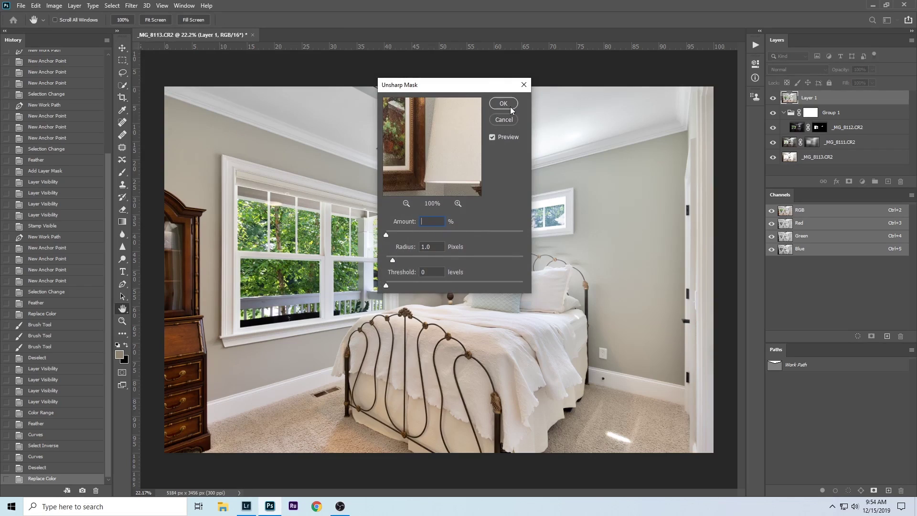
pyautogui.click(510, 107)
pyautogui.moveTo(368, 319); pyautogui.dragTo(443, 315)
pyautogui.hotkey('ctrl', '0')
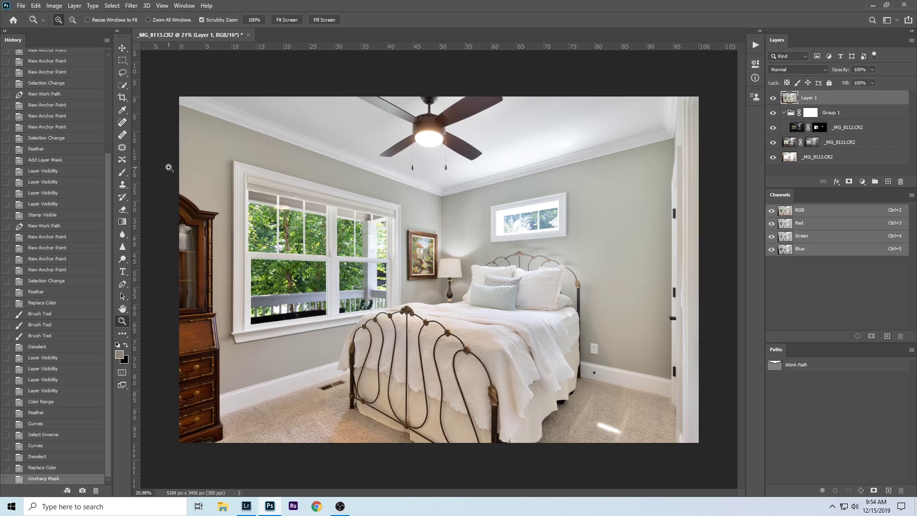
# Straighten Layer 1's verticals against guides at the large window's left edge and the door frame, pulling the lower-right and upper-left corners slightly outward
pyautogui.moveTo(137, 168); pyautogui.dragTo(232, 172)
pyautogui.moveTo(140, 205); pyautogui.dragTo(670, 259)
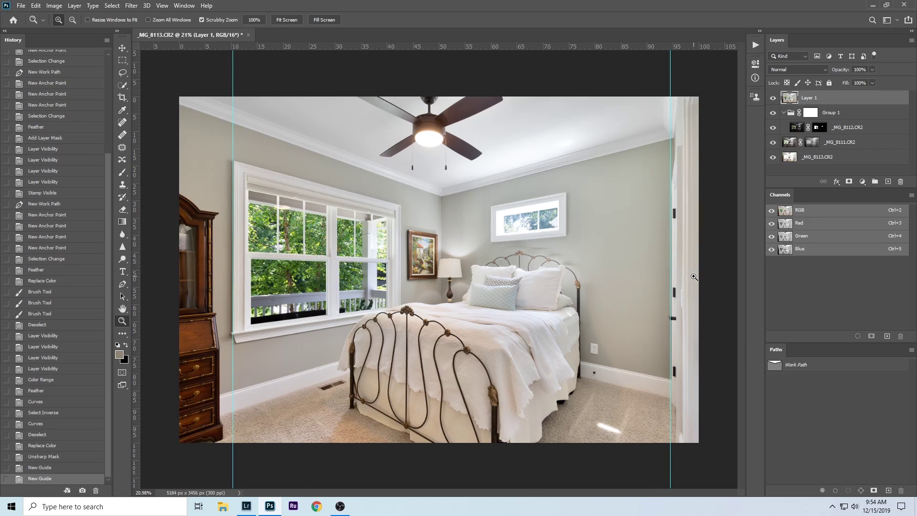
pyautogui.hotkey('ctrl', 't')
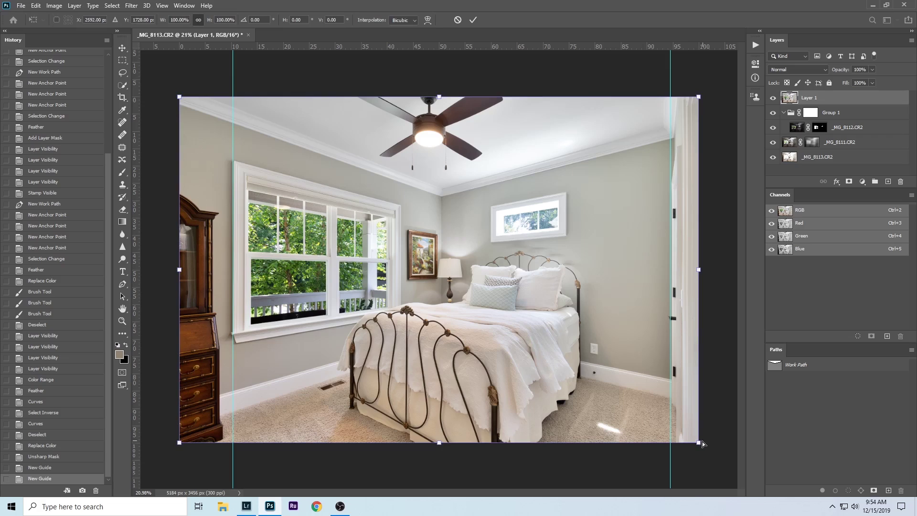
pyautogui.moveTo(699, 446); pyautogui.dragTo(701, 446)
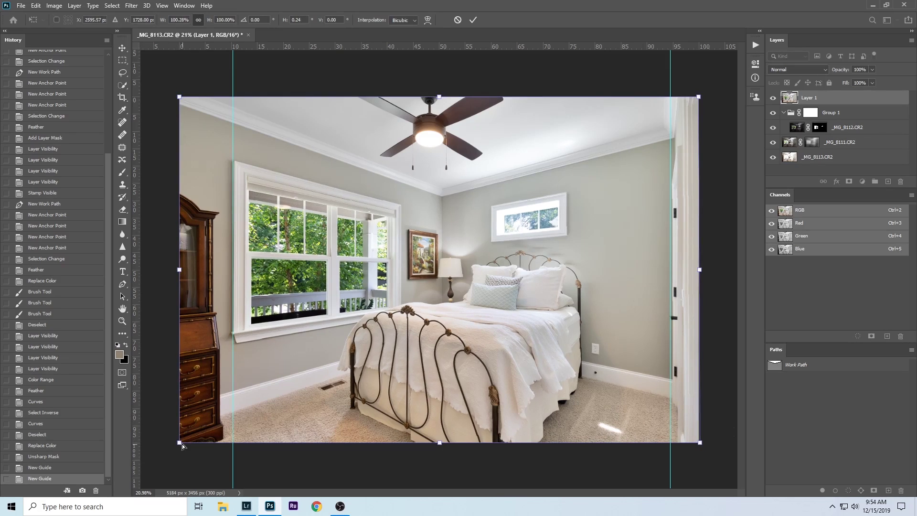
pyautogui.moveTo(176, 97); pyautogui.dragTo(176, 96)
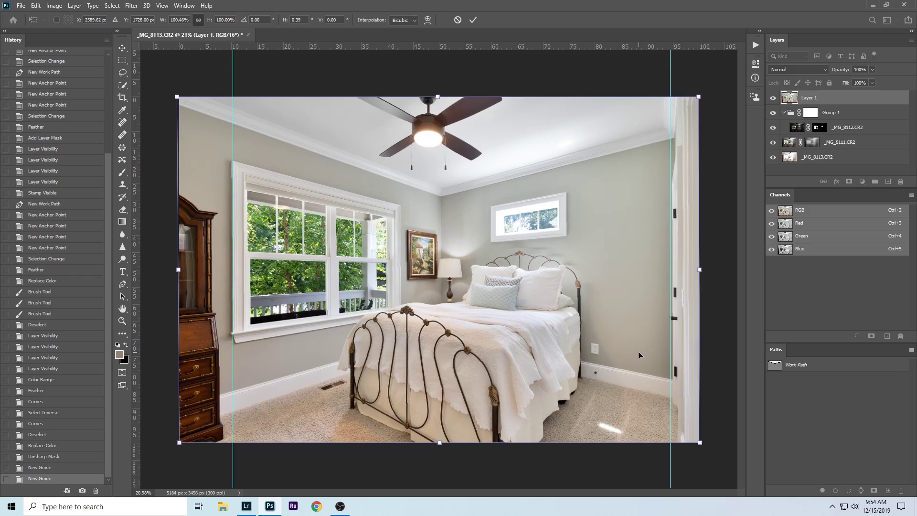
pyautogui.press('Return')
pyautogui.press('z')
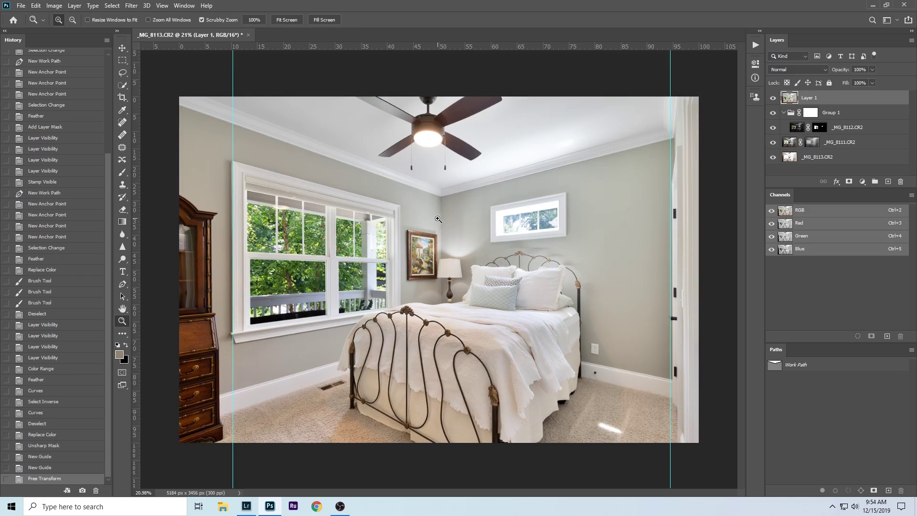
# Increase the overall saturation of Layer 1 slightly with Hue/Saturation
pyautogui.hotkey('ctrl', 'u')
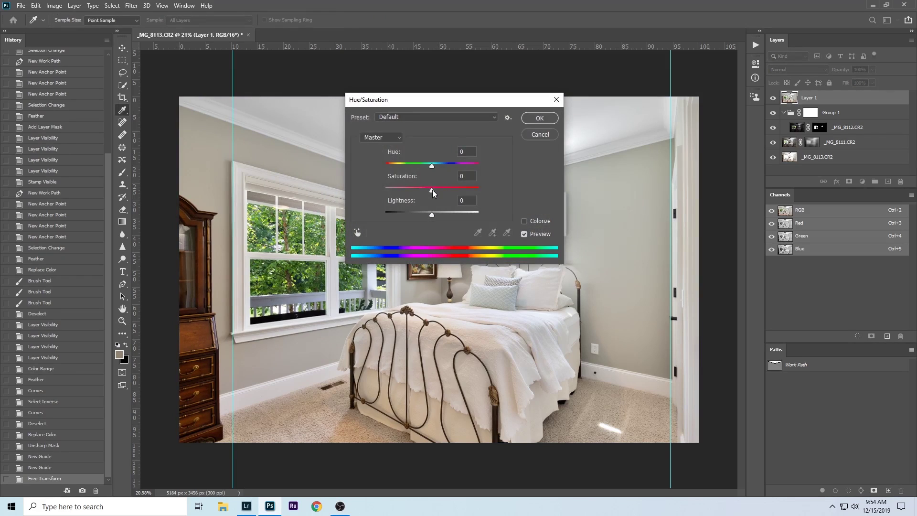
pyautogui.moveTo(432, 190); pyautogui.dragTo(436, 190)
pyautogui.press('Return')
pyautogui.press('z')
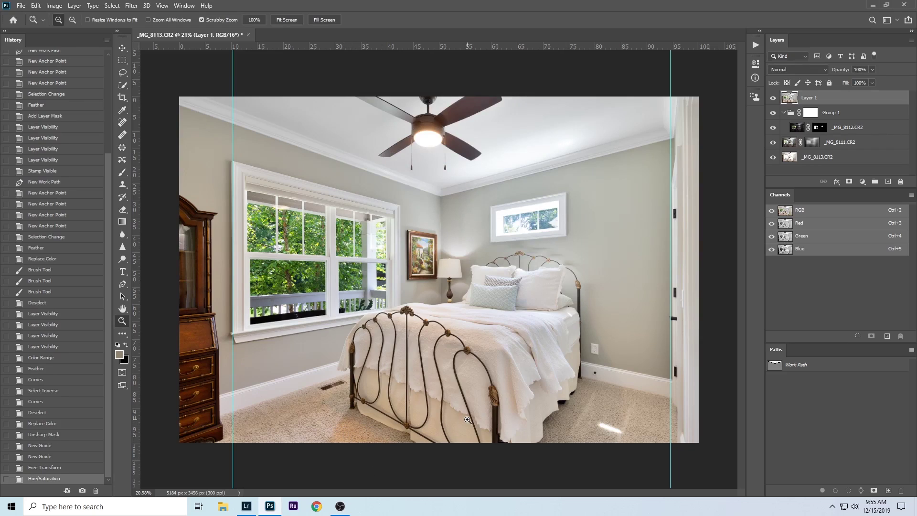
# Use Replace Color with fuzziness 90 to desaturate the orange tone sampled from the carpet near the foot of the bed
pyautogui.hotkey('ctrl', 'shift', 'r')
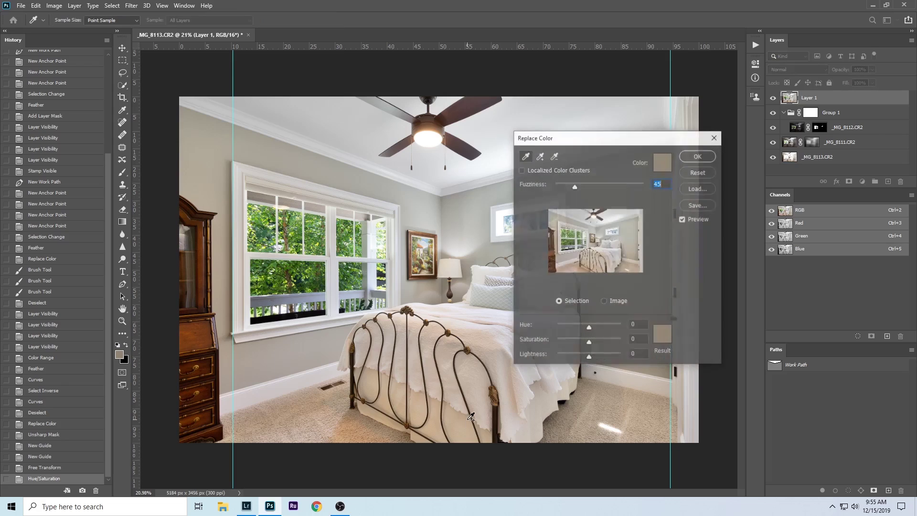
pyautogui.click(340, 429)
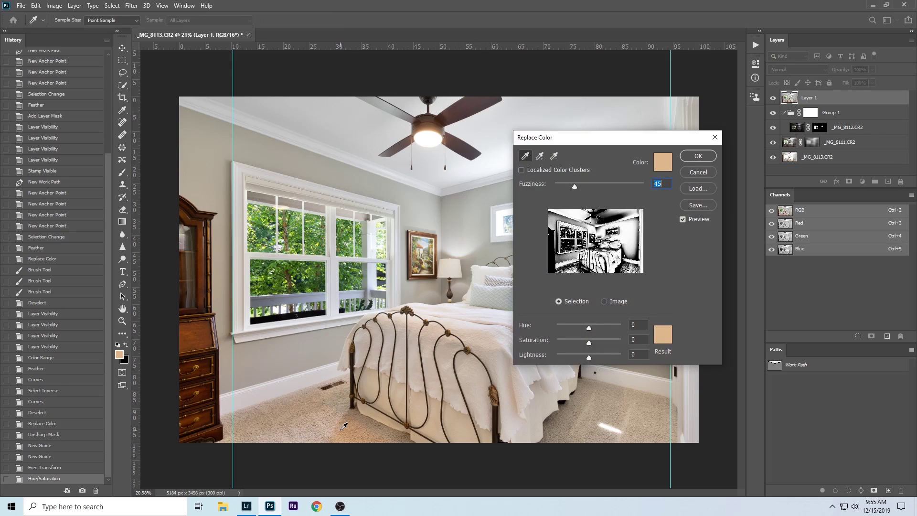
pyautogui.write('90')
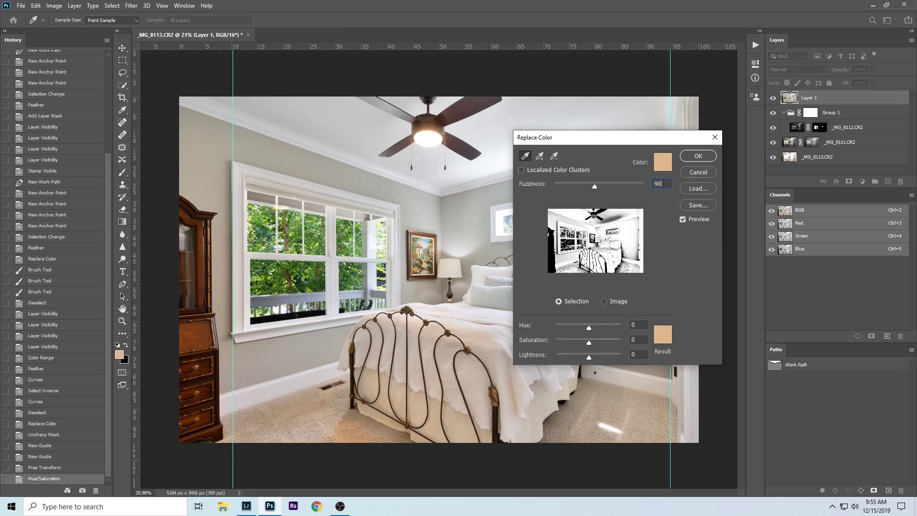
pyautogui.moveTo(589, 343); pyautogui.dragTo(575, 341)
pyautogui.click(691, 221)
pyautogui.click(691, 221)
pyautogui.click(698, 157)
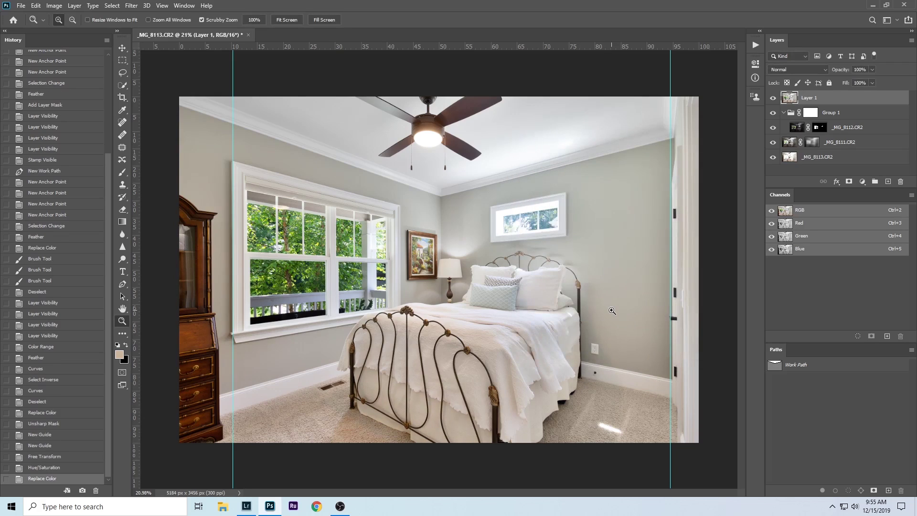
# Return to the Hue/Saturation history state, set the Replace Color state as the history source, and choose the History Brush
pyautogui.click(32, 470)
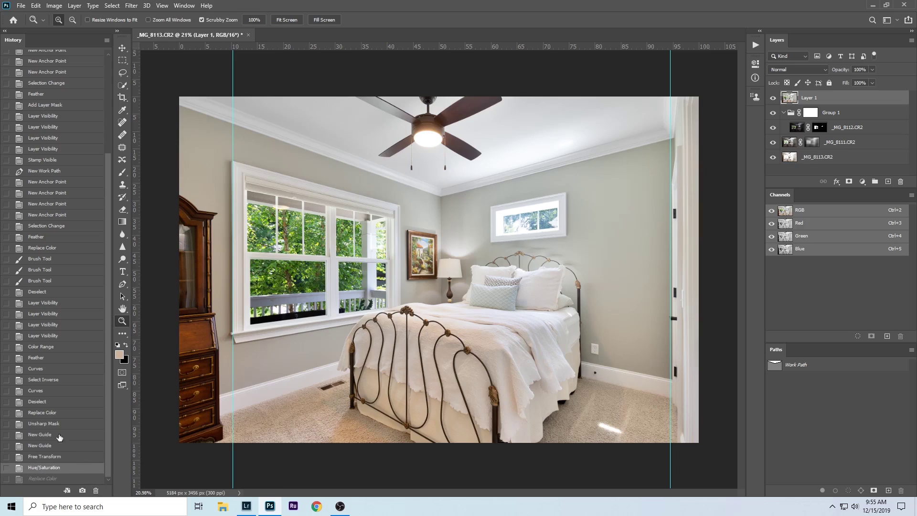
pyautogui.click(7, 479)
pyautogui.press('y')
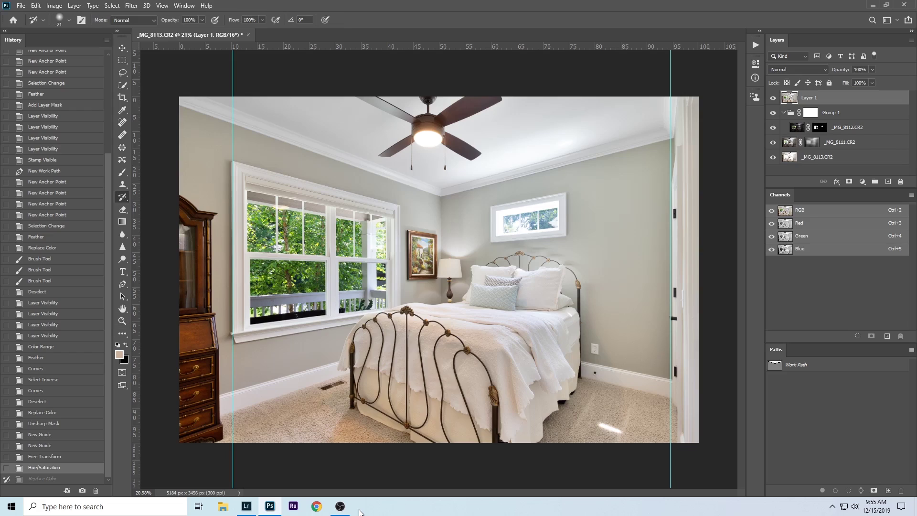
pyautogui.rightClick(122, 196)
pyautogui.click(199, 197)
# Paint the desaturated state over the carpet with a soft History Brush about 1794 px wide at 50% opacity, and compare Layer 1 hidden and shown
pyautogui.moveTo(319, 399); pyautogui.dragTo(406, 403)
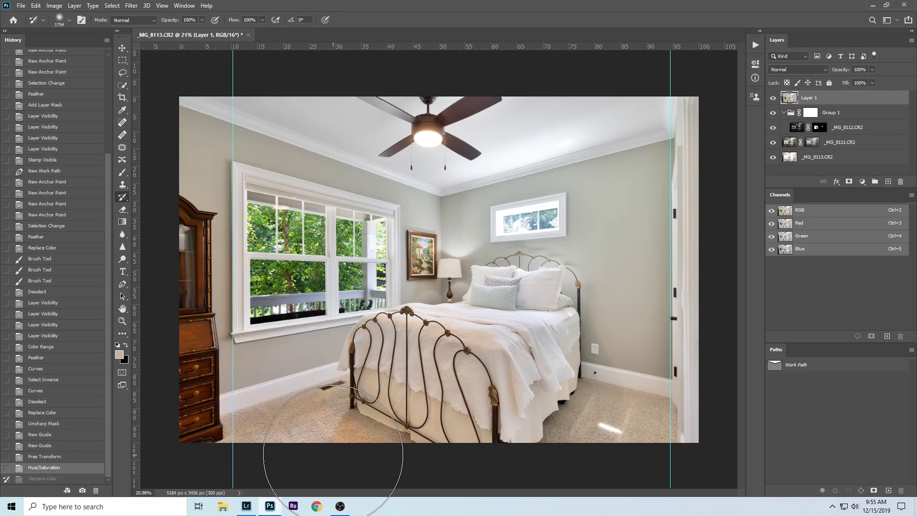
pyautogui.press('5')
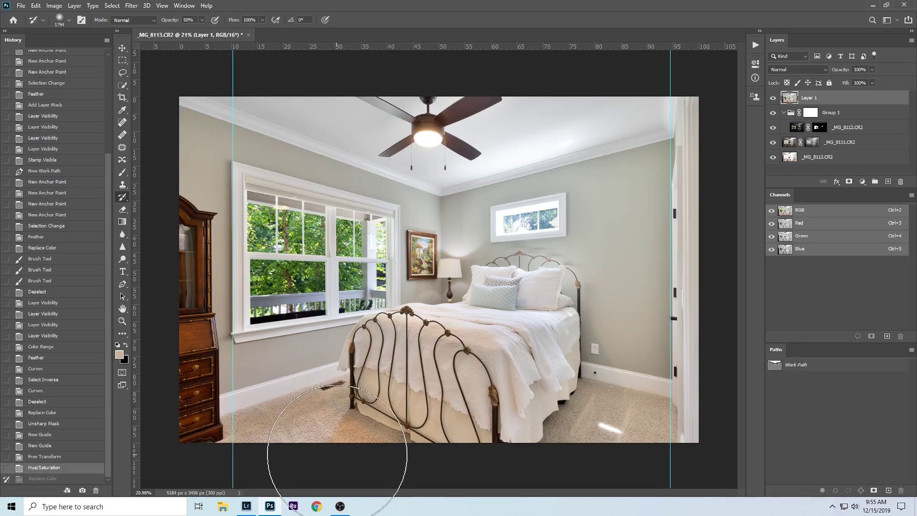
pyautogui.moveTo(337, 468)
pyautogui.mouseDown()
pyautogui.moveTo(307, 481)
pyautogui.moveTo(352, 440)
pyautogui.moveTo(338, 492)
pyautogui.mouseUp()
pyautogui.moveTo(620, 420); pyautogui.dragTo(667, 420)
pyautogui.moveTo(267, 421); pyautogui.dragTo(296, 458)
pyautogui.moveTo(305, 430)
pyautogui.mouseDown()
pyautogui.moveTo(334, 458)
pyautogui.moveTo(267, 401)
pyautogui.moveTo(286, 458)
pyautogui.mouseUp()
pyautogui.moveTo(296, 453)
pyautogui.mouseDown()
pyautogui.moveTo(308, 473)
pyautogui.moveTo(368, 450)
pyautogui.moveTo(389, 461)
pyautogui.moveTo(425, 458)
pyautogui.mouseUp()
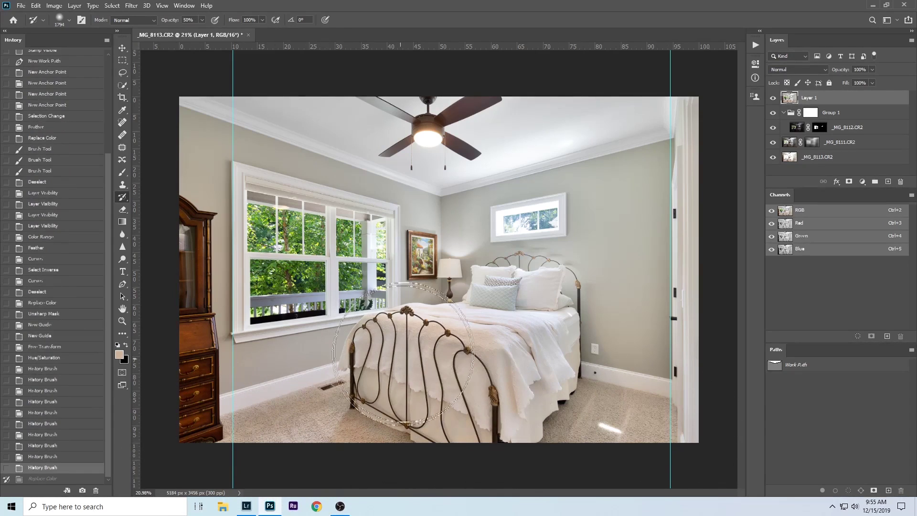
pyautogui.click(773, 98)
pyautogui.click(774, 98)
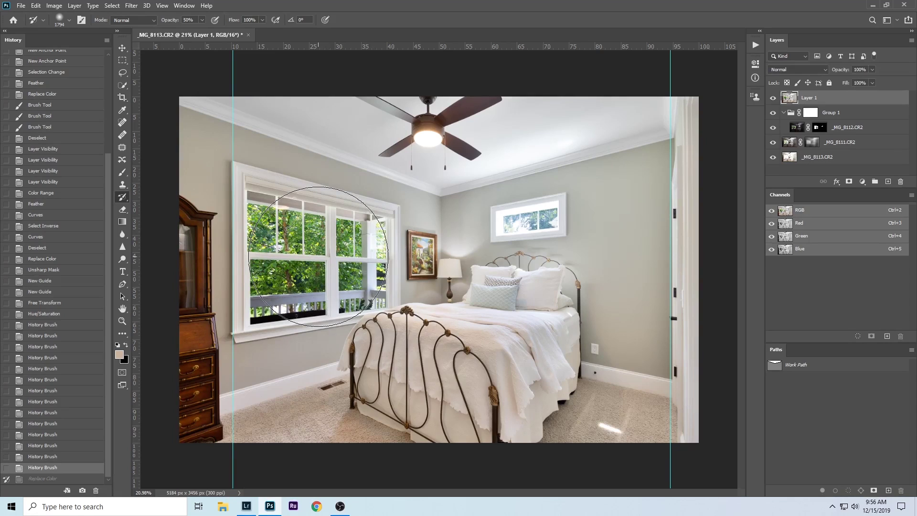
# In Hue/Saturation, exaggerate the master saturation to +100 to expose color casts, and set the Magentas saturation to -100
pyautogui.hotkey('ctrl', 'u')
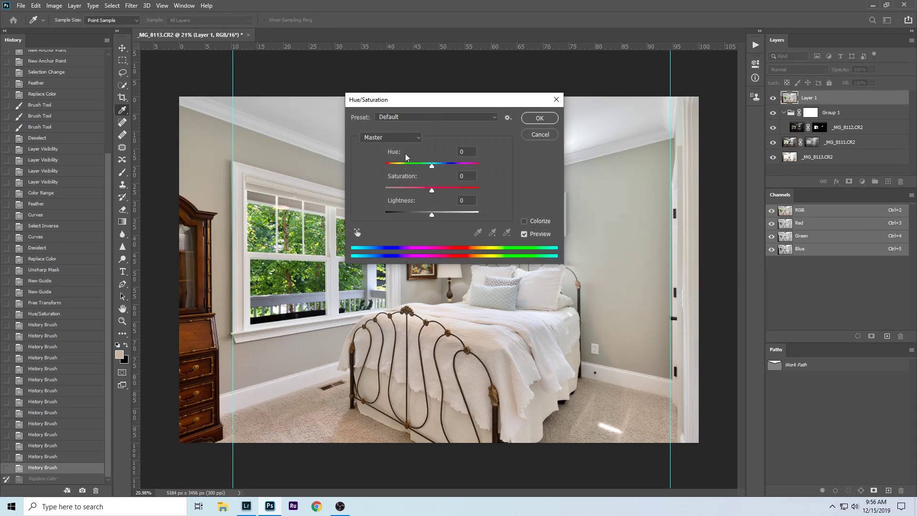
pyautogui.moveTo(449, 191); pyautogui.dragTo(549, 193)
pyautogui.moveTo(477, 100); pyautogui.dragTo(571, 175)
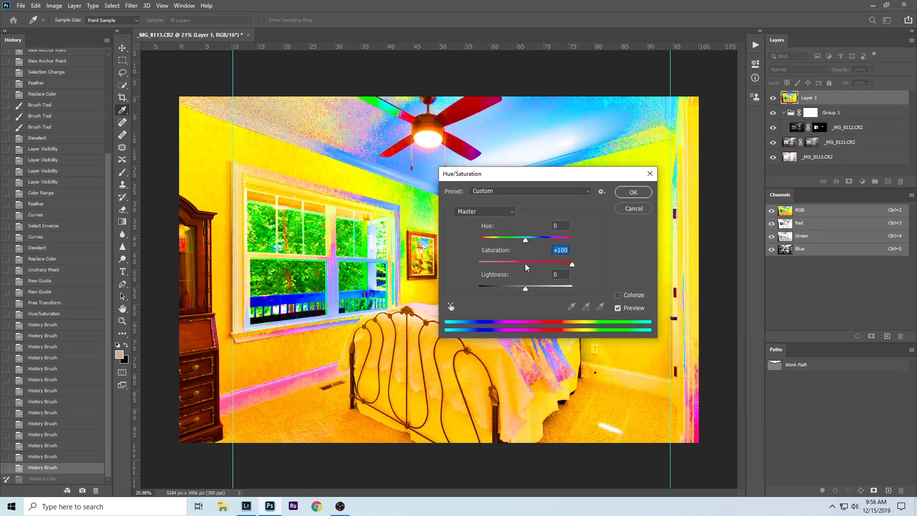
pyautogui.click(501, 211)
pyautogui.click(506, 257)
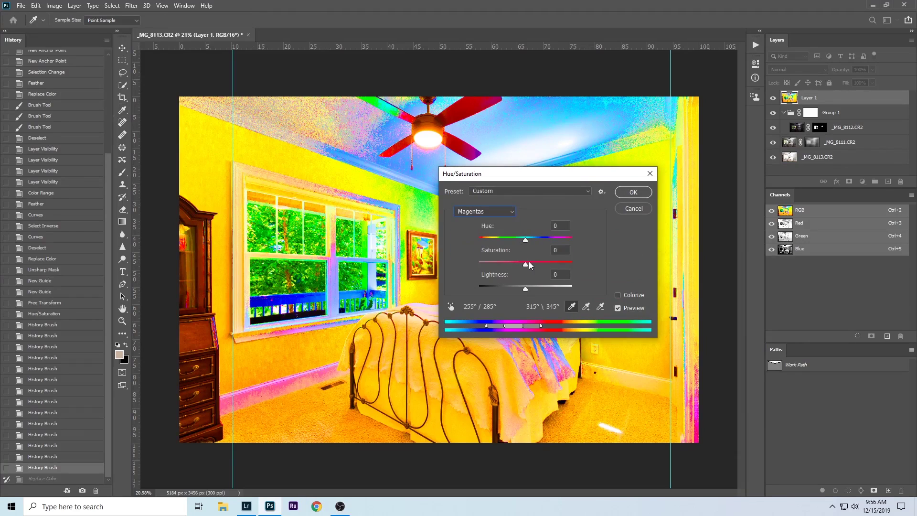
pyautogui.moveTo(525, 264); pyautogui.dragTo(477, 264)
# Reduce the Blues saturation to -80, the Cyans saturation slightly, and the Greens saturation to -15
pyautogui.click(502, 211)
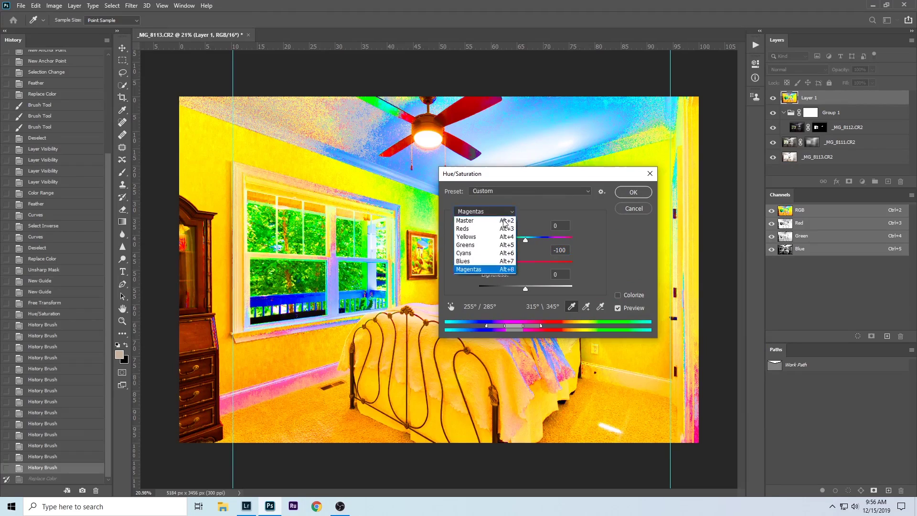
pyautogui.click(524, 261)
pyautogui.moveTo(524, 267); pyautogui.dragTo(488, 270)
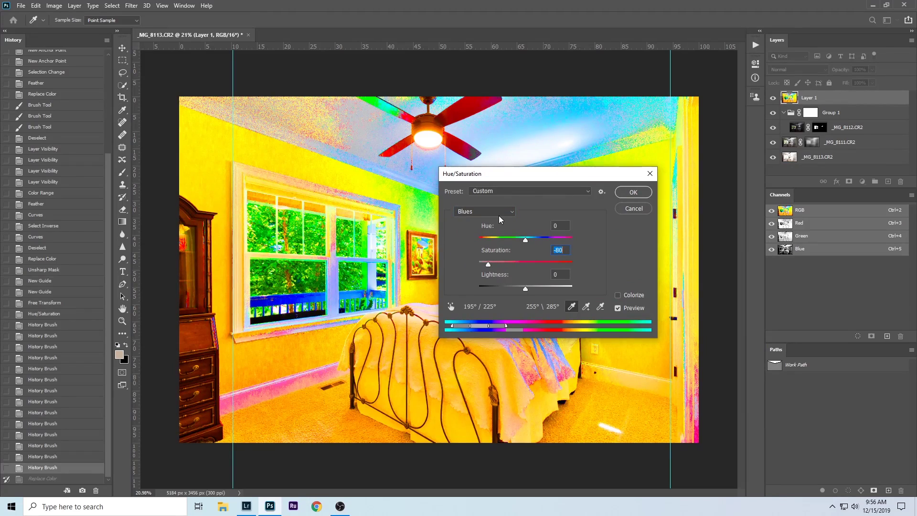
pyautogui.click(497, 212)
pyautogui.click(496, 252)
pyautogui.moveTo(525, 266)
pyautogui.mouseDown()
pyautogui.moveTo(591, 264)
pyautogui.moveTo(477, 264)
pyautogui.moveTo(520, 266)
pyautogui.mouseUp()
pyautogui.click(502, 212)
pyautogui.click(502, 245)
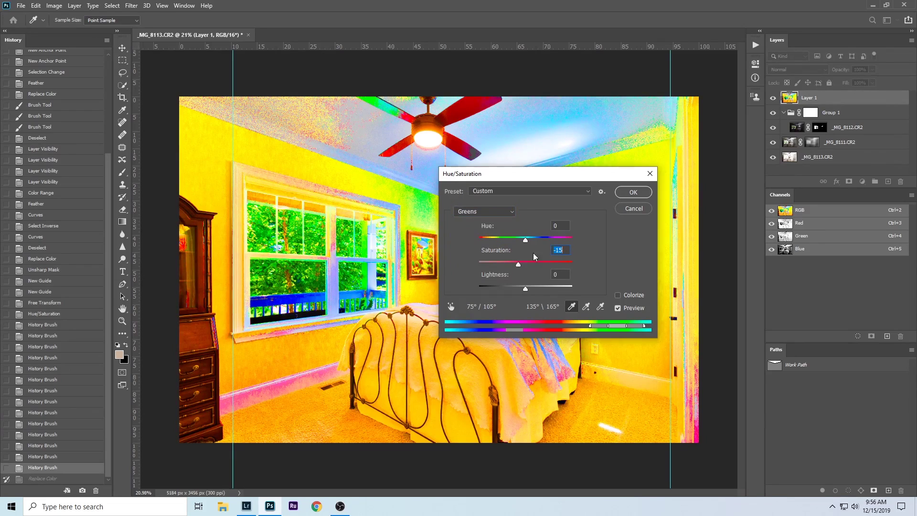
# Set the master saturation to +10, check the preview, and apply the Hue/Saturation adjustment
pyautogui.click(497, 212)
pyautogui.click(506, 213)
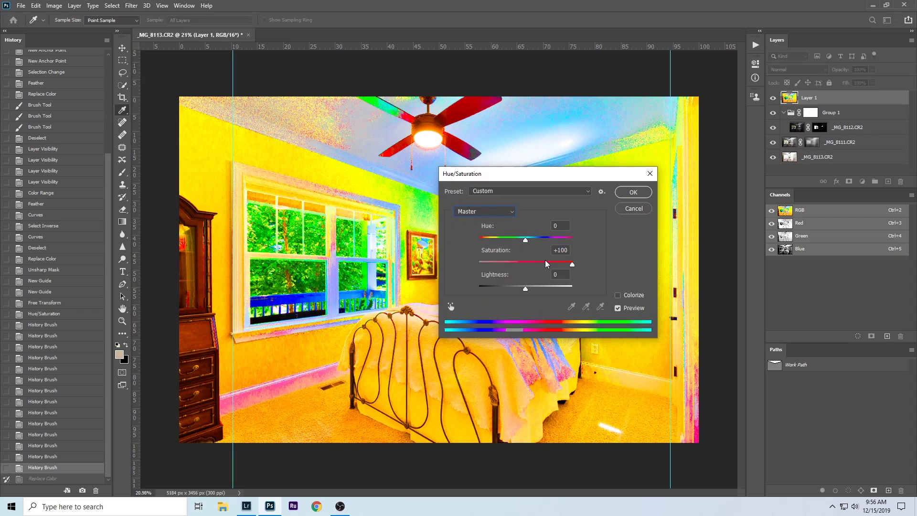
pyautogui.moveTo(545, 262); pyautogui.dragTo(531, 263)
pyautogui.click(636, 306)
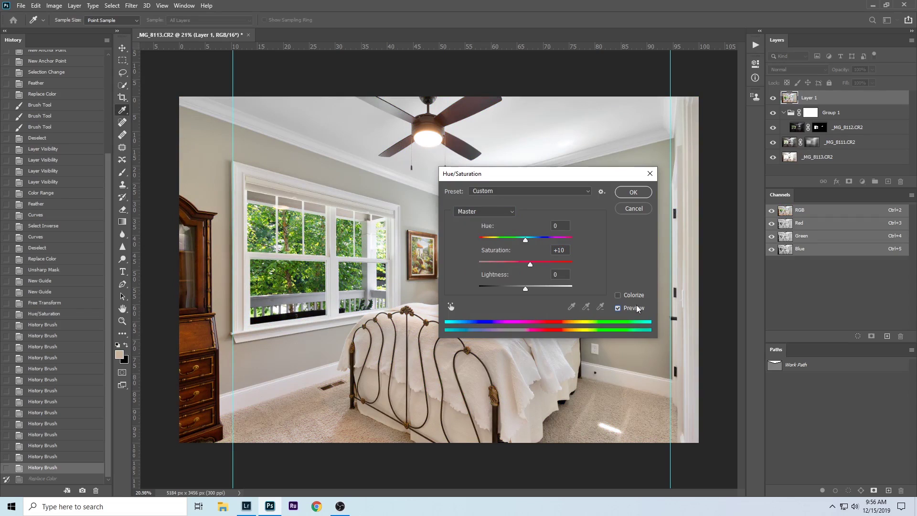
pyautogui.click(632, 193)
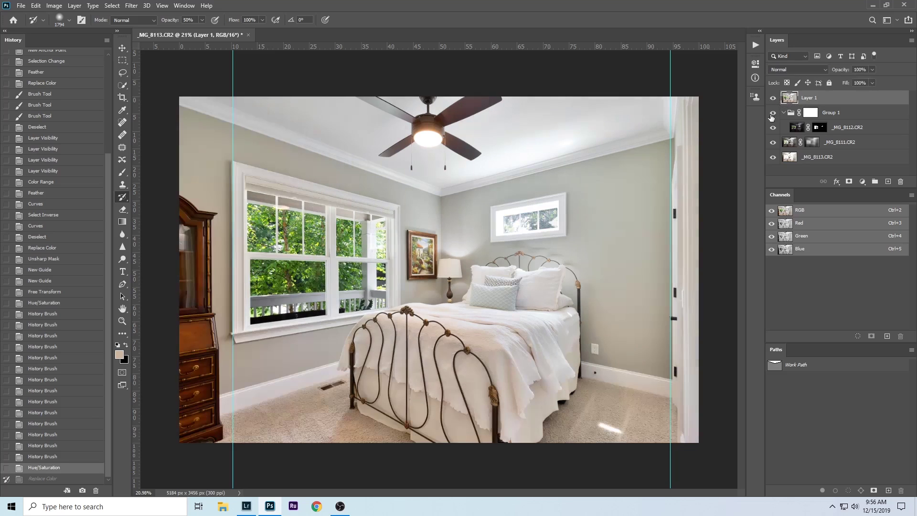
# Restore the view colors in the small window above the bed from the state before Hue/Saturation, using a soft History Brush about 271 px wide at 10% flow
pyautogui.press('z')
pyautogui.click(506, 215)
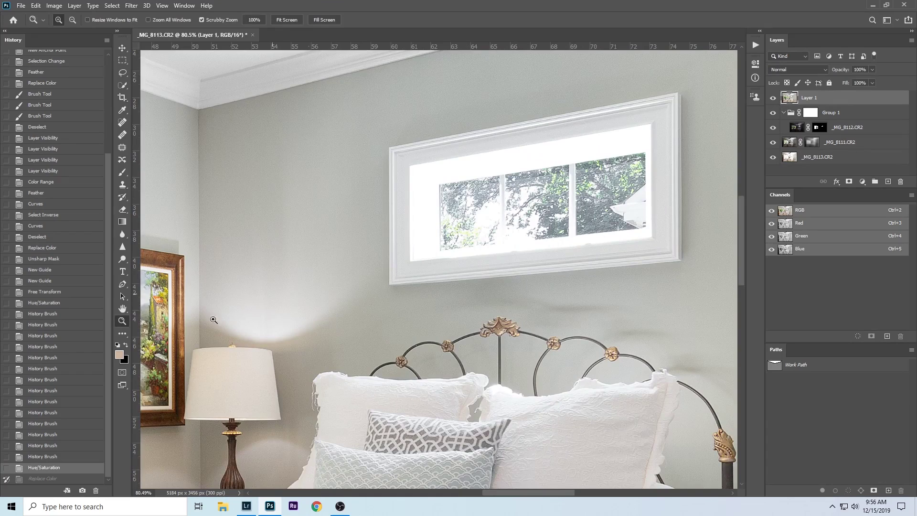
pyautogui.click(7, 457)
pyautogui.press('b')
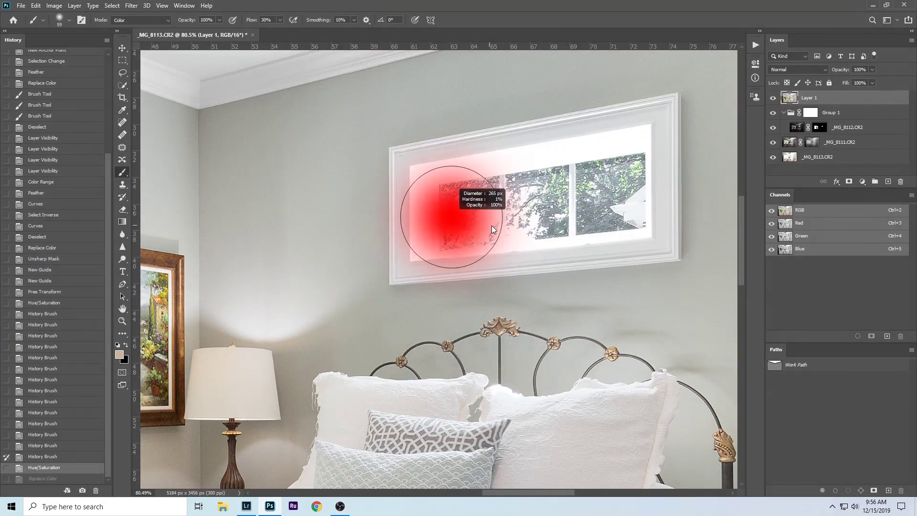
pyautogui.press('y')
pyautogui.moveTo(491, 241)
pyautogui.mouseDown()
pyautogui.moveTo(549, 201)
pyautogui.moveTo(460, 210)
pyautogui.moveTo(492, 215)
pyautogui.mouseUp()
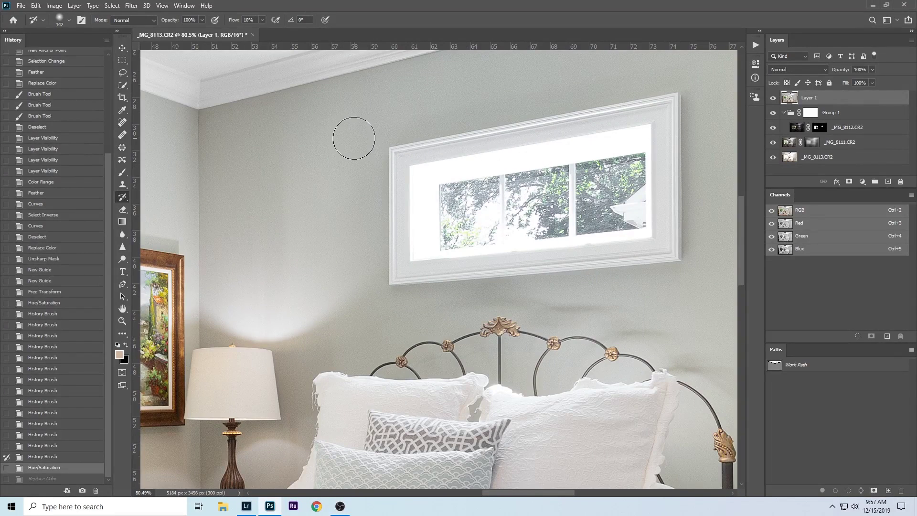
pyautogui.moveTo(544, 240)
pyautogui.mouseDown()
pyautogui.moveTo(467, 205)
pyautogui.moveTo(539, 214)
pyautogui.moveTo(639, 180)
pyautogui.moveTo(458, 213)
pyautogui.moveTo(432, 182)
pyautogui.moveTo(583, 258)
pyautogui.mouseUp()
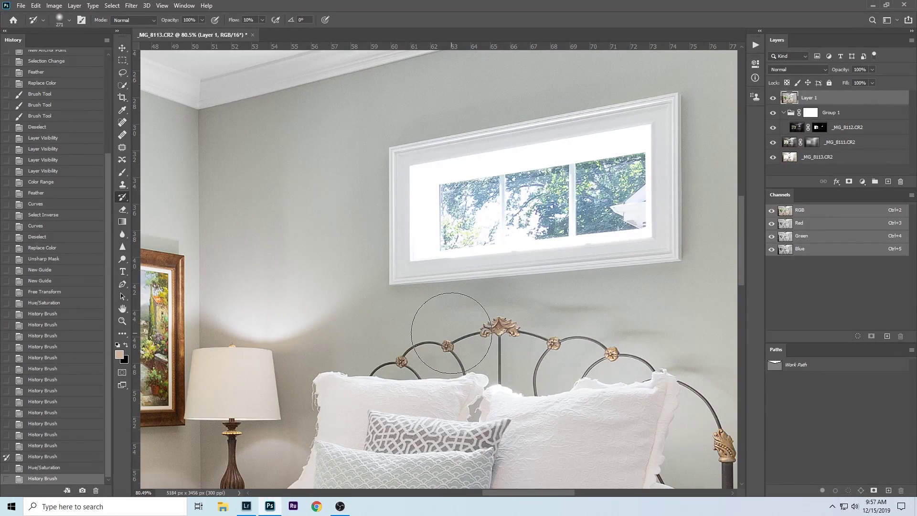
# Examine the whole bedroom image and the retouched small window above the bed up close
pyautogui.hotkey('ctrl', '-')
pyautogui.hotkey('ctrl', '-')
pyautogui.hotkey('ctrl', '-')
pyautogui.hotkey('ctrl', '-')
pyautogui.hotkey('ctrl', '-')
pyautogui.press('z')
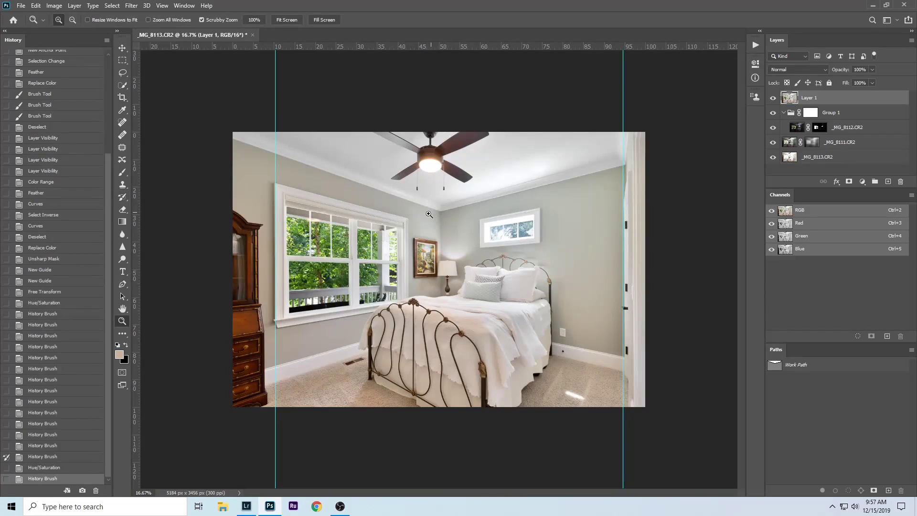
pyautogui.moveTo(460, 247); pyautogui.dragTo(473, 253)
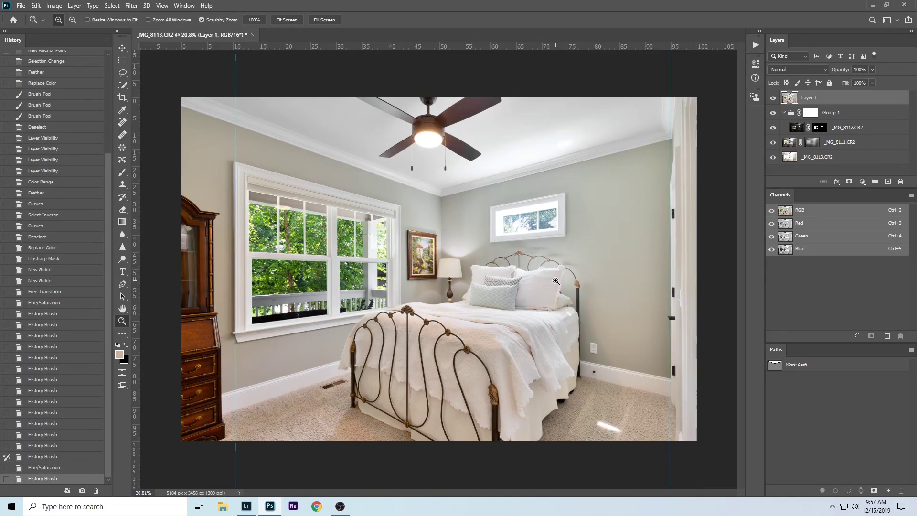
pyautogui.moveTo(495, 245); pyautogui.dragTo(530, 256)
pyautogui.rightClick(531, 257)
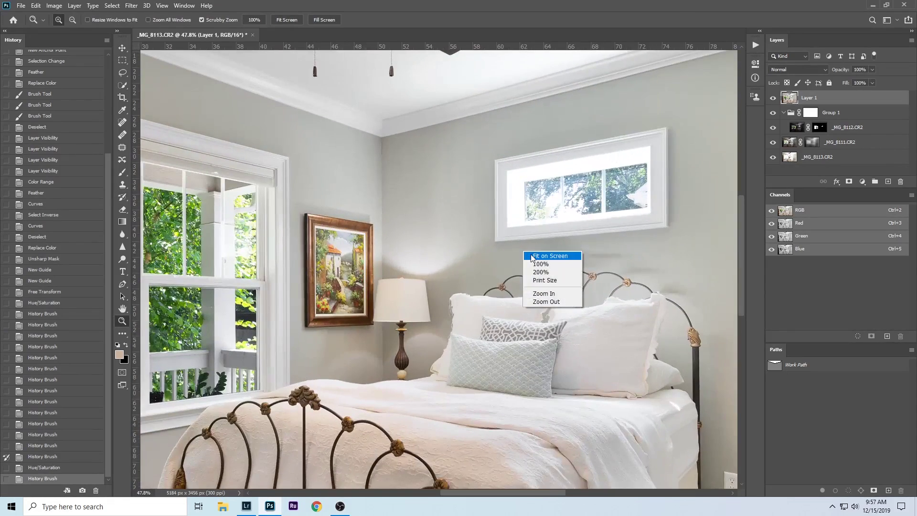
pyautogui.click(549, 256)
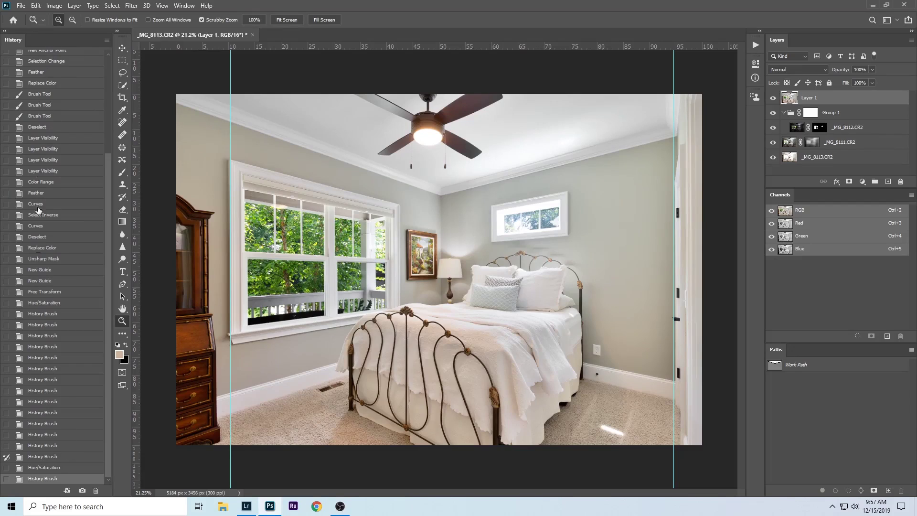
# Set the latest history state as the History Brush source, and compare the image with Layer 1 hidden and shown
pyautogui.click(6, 478)
pyautogui.click(6, 445)
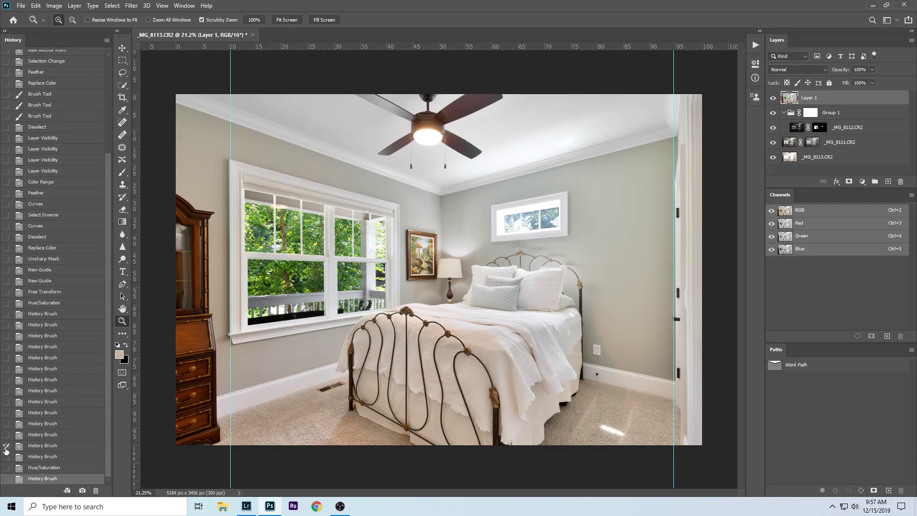
pyautogui.click(6, 477)
pyautogui.click(6, 478)
pyautogui.click(771, 98)
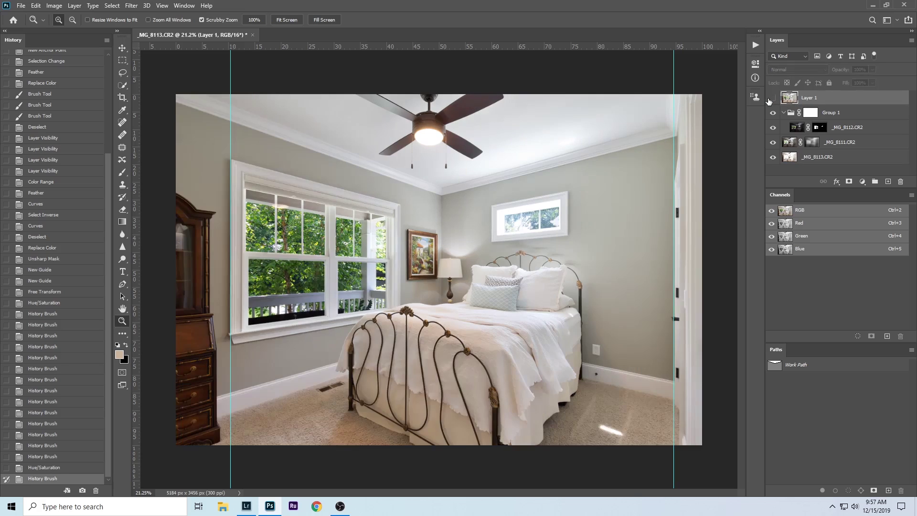
pyautogui.click(770, 100)
pyautogui.click(770, 99)
pyautogui.click(769, 98)
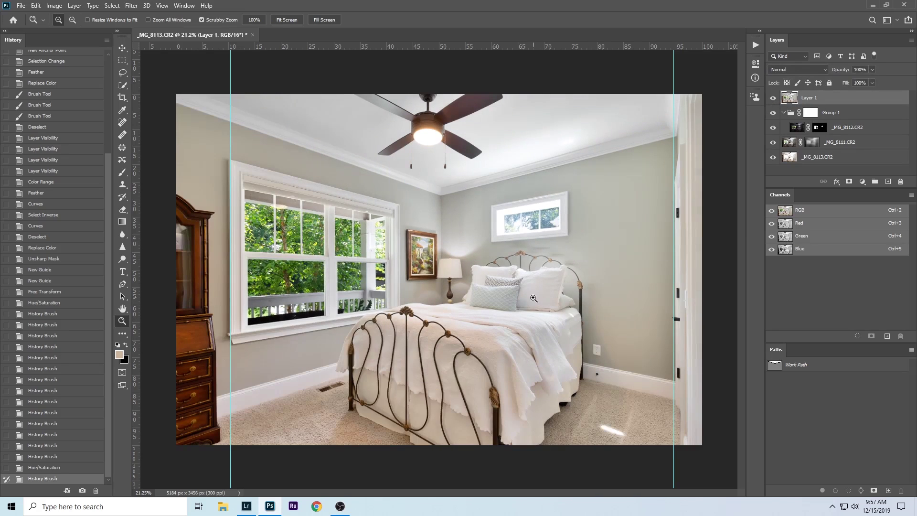
# Flatten the image into a single background layer and hide the vertical guides
pyautogui.rightClick(870, 99)
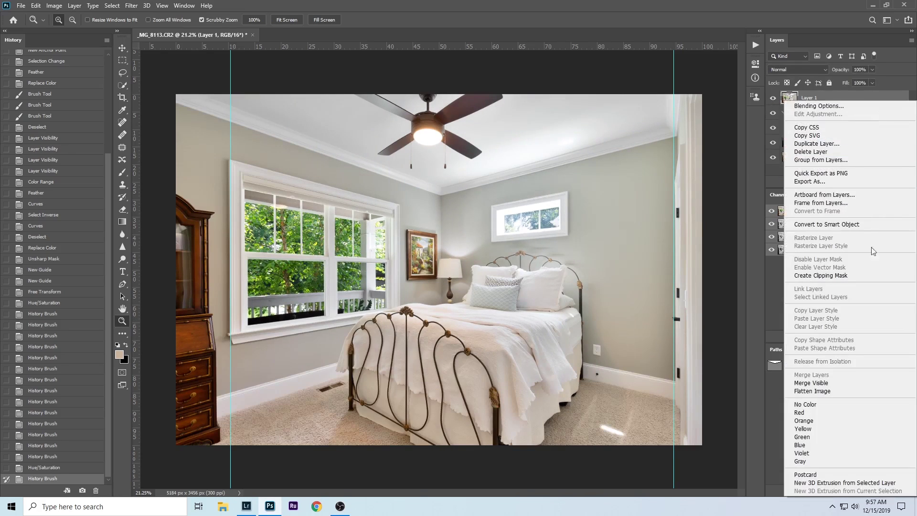
pyautogui.click(846, 392)
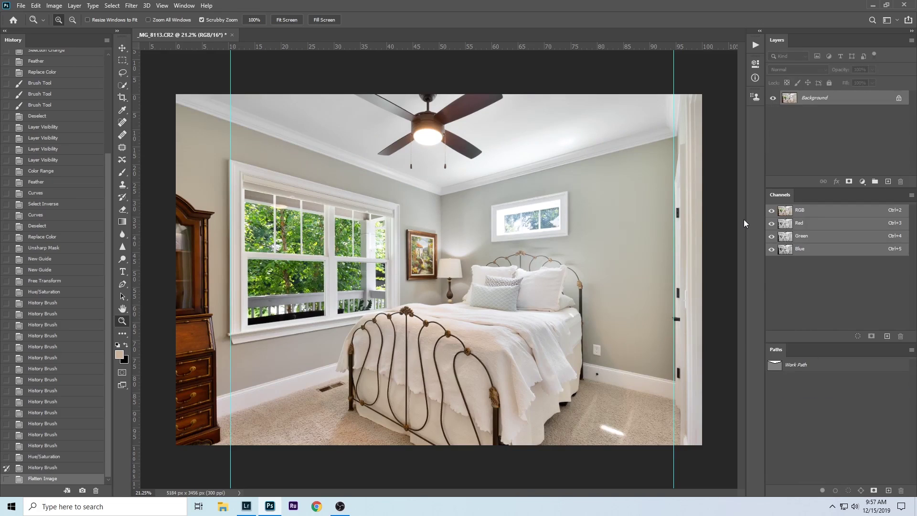
pyautogui.hotkey('ctrl', ';')
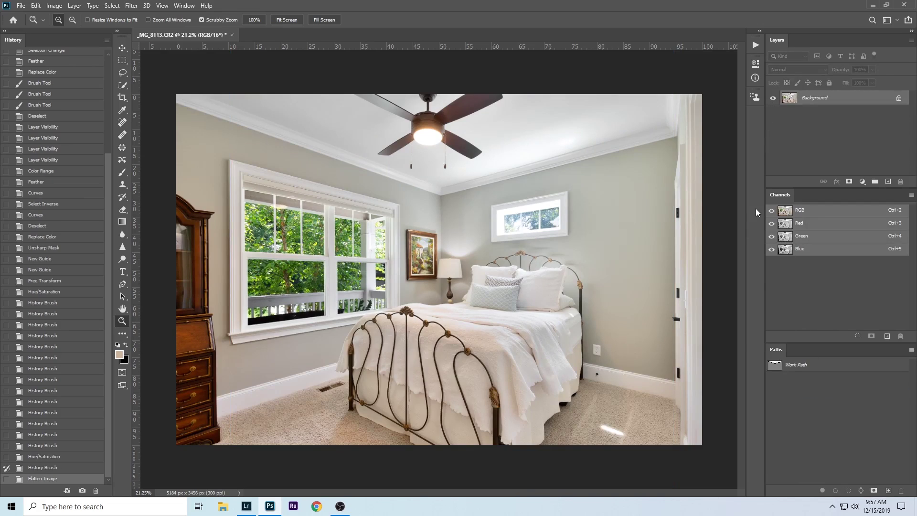
# Inspect both windows of the flattened image up close, and return to the full bedroom view
pyautogui.moveTo(236, 253); pyautogui.dragTo(365, 280)
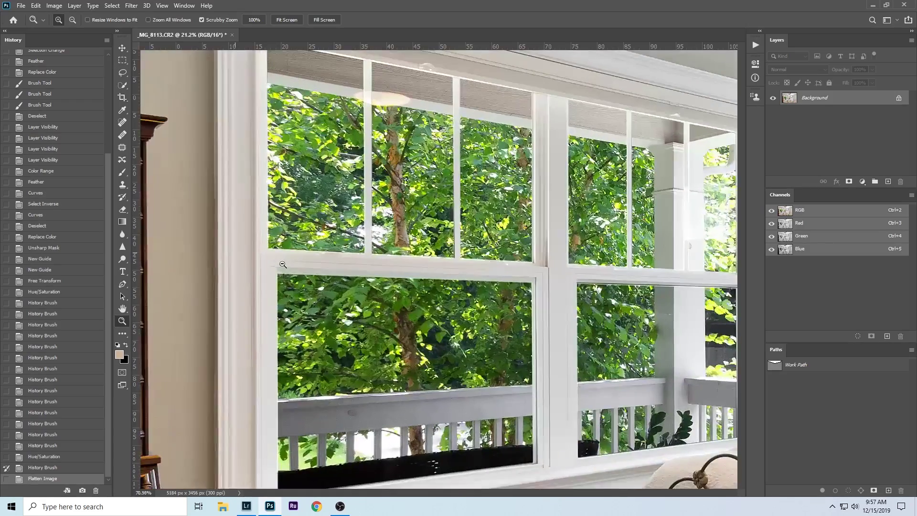
pyautogui.rightClick(583, 281)
pyautogui.click(591, 285)
pyautogui.click(583, 227)
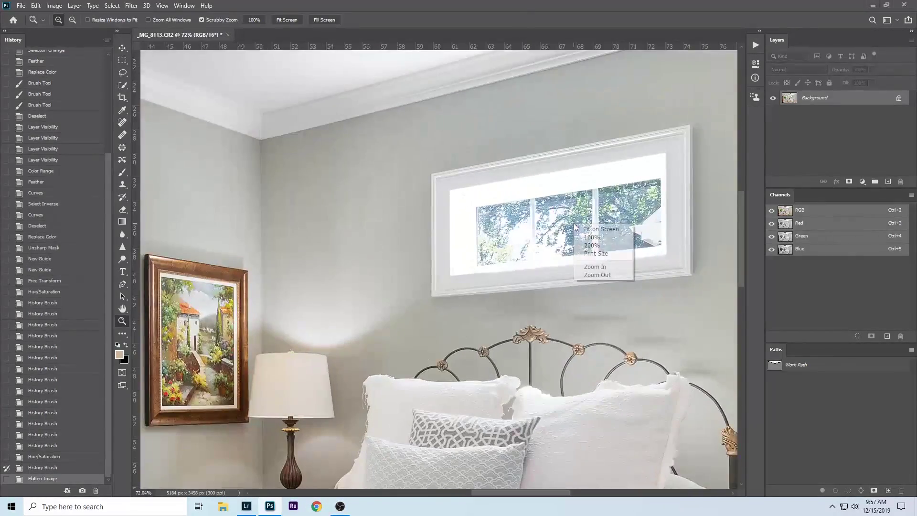
pyautogui.keyDown('alt'); pyautogui.click(583, 227); pyautogui.keyUp('alt')
pyautogui.moveTo(583, 227); pyautogui.dragTo(580, 227)
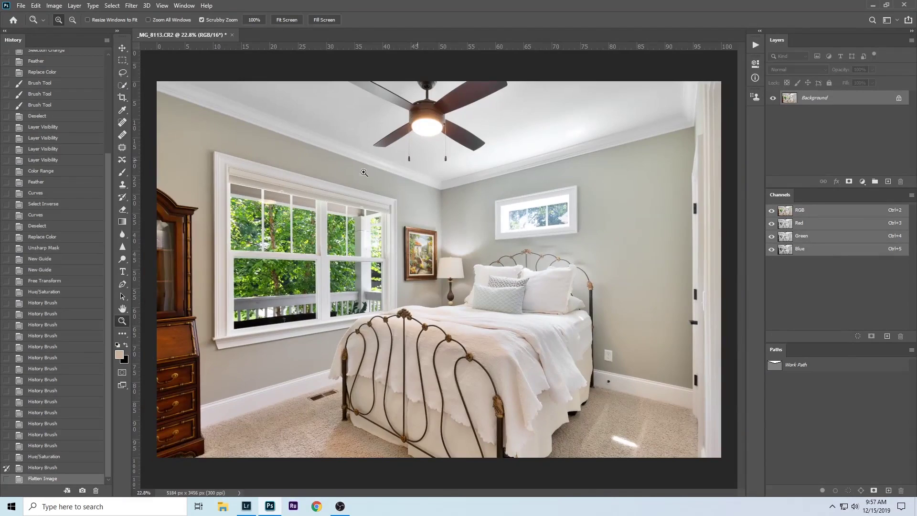